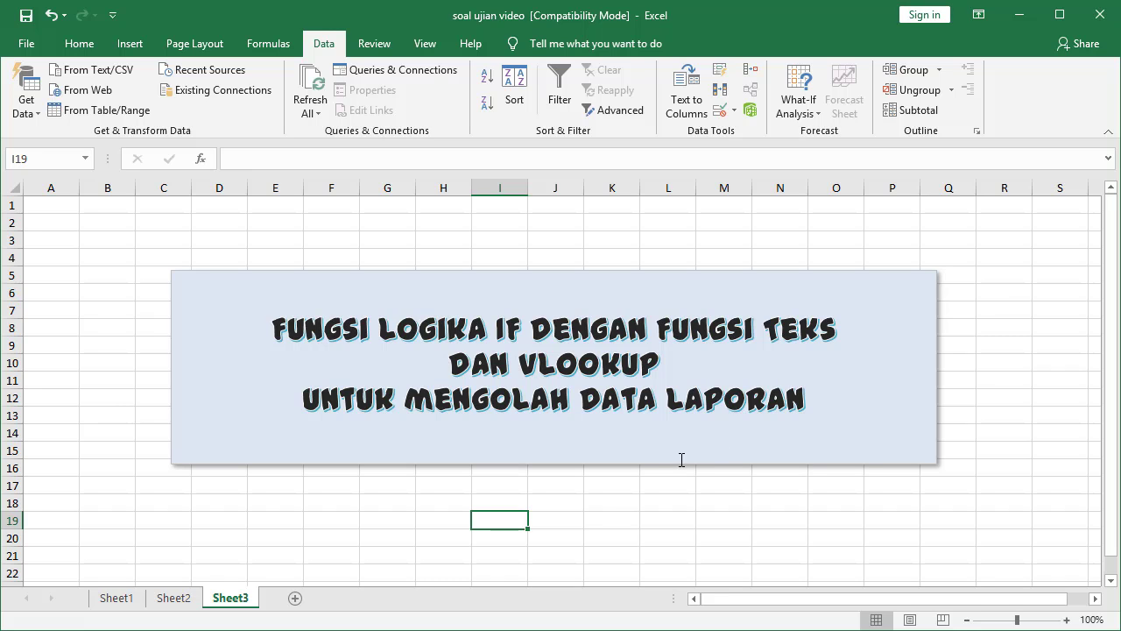
Step: Look over the completed example on Sheet1, and name the item data range A3:D6 on Sheet2 data_barang
{"action": "left_click", "coordinate": [117, 600]}
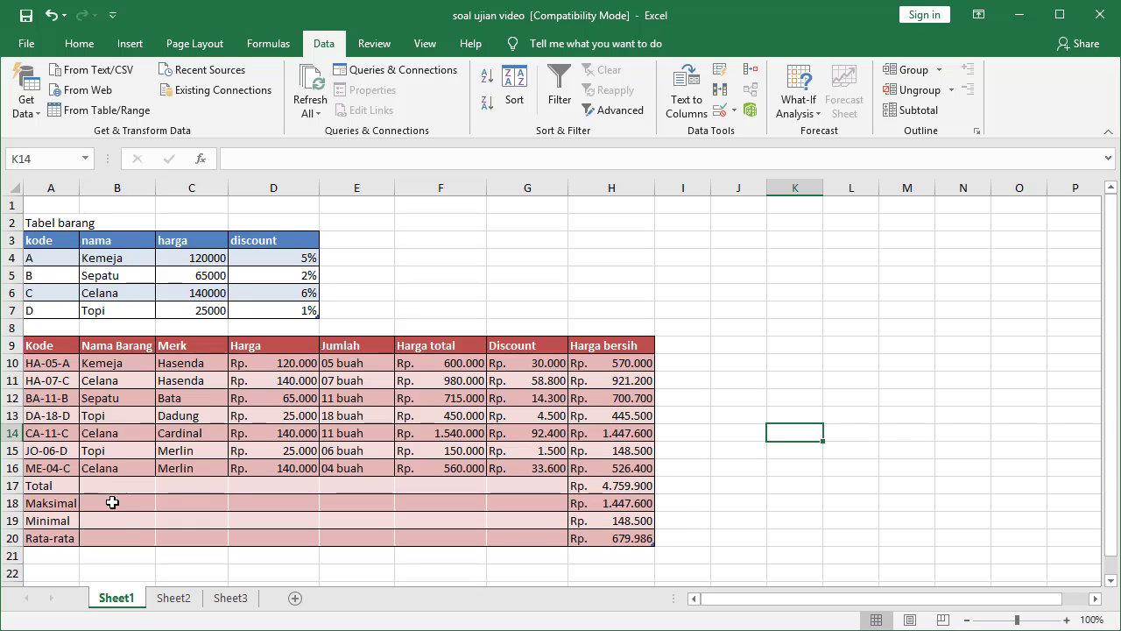
{"action": "left_click", "coordinate": [174, 598]}
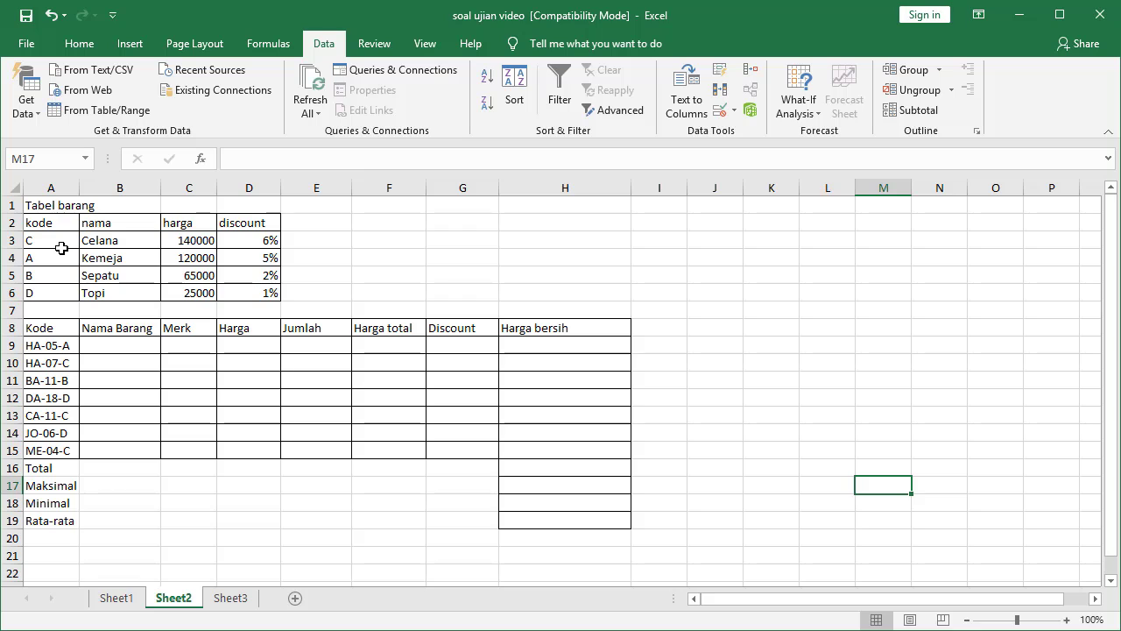
{"action": "left_click_drag", "start_coordinate": [47, 243], "coordinate": [228, 297]}
{"action": "left_click", "coordinate": [65, 160]}
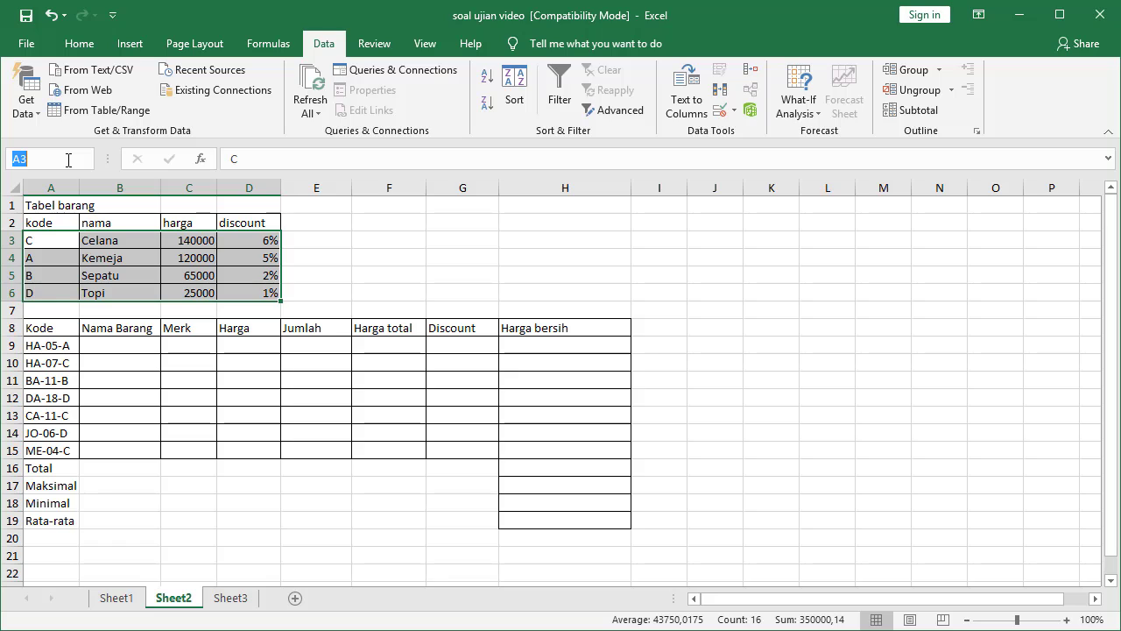
{"action": "type", "text": "da"}
{"action": "type", "text": "ta_barang"}
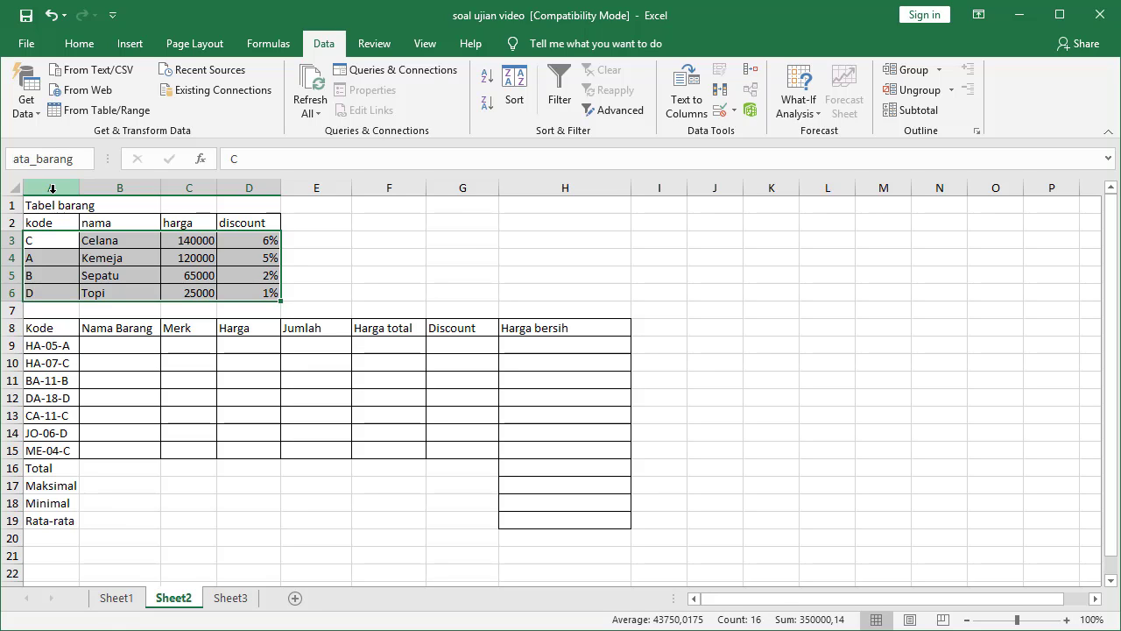
{"action": "key", "text": "Return"}
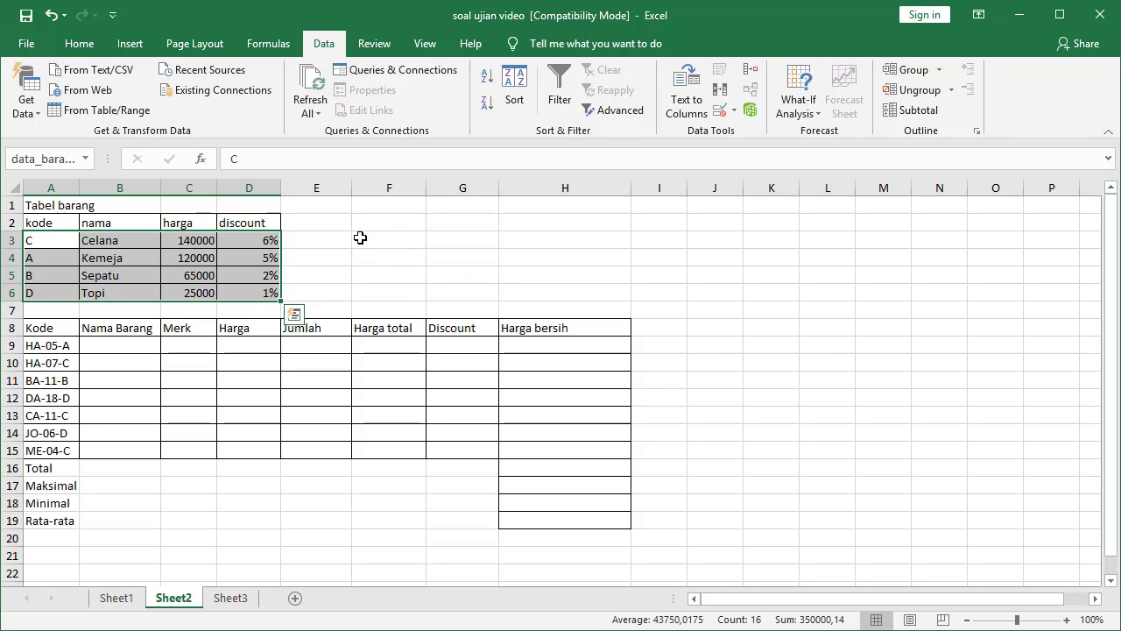
Step: Check the name assigned to the item data range A3:D6 by comparing it with the empty cells E3:G6
{"action": "left_click_drag", "start_coordinate": [329, 239], "coordinate": [469, 295]}
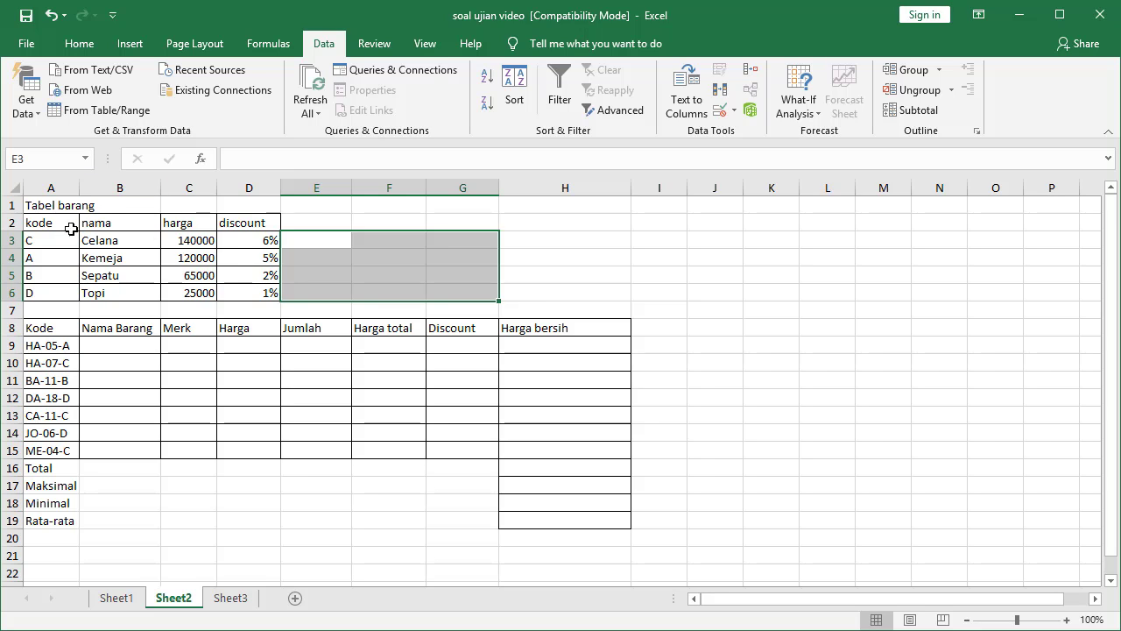
{"action": "left_click_drag", "start_coordinate": [70, 238], "coordinate": [256, 289]}
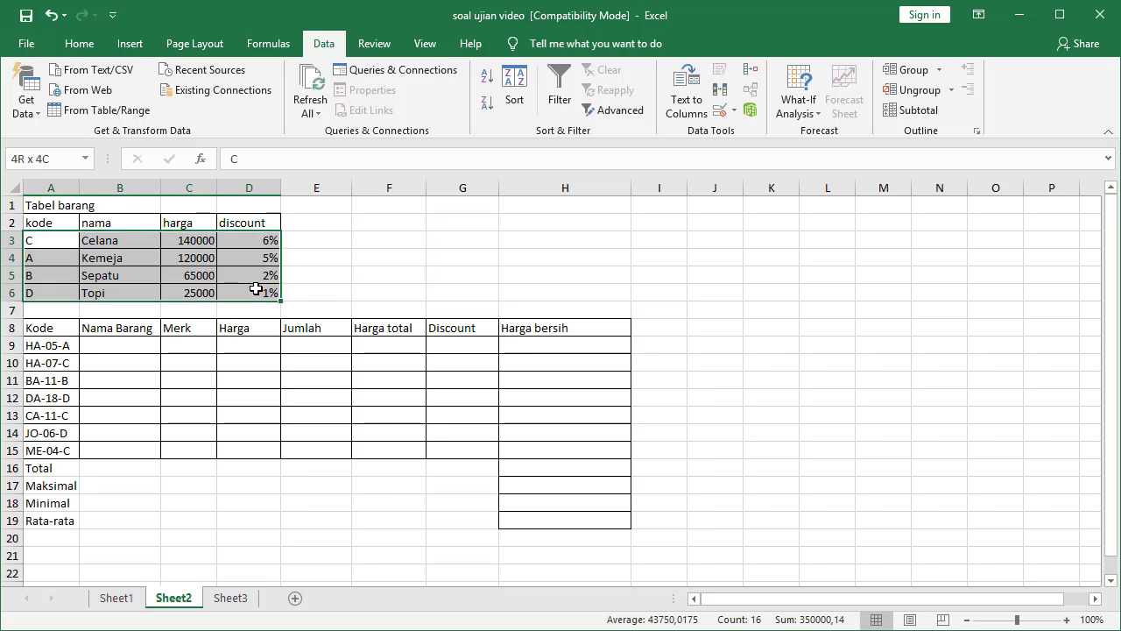
{"action": "left_click", "coordinate": [87, 160]}
{"action": "left_click", "coordinate": [388, 277]}
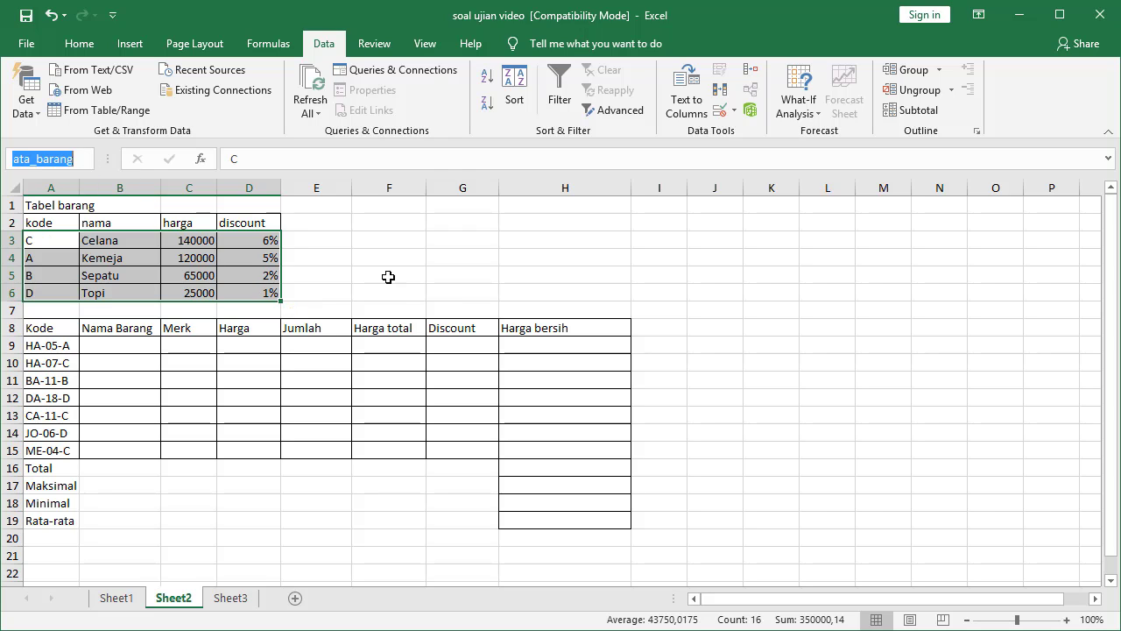
{"action": "left_click", "coordinate": [392, 256]}
Step: Select the named range data_barang and sort it by kode on cell values, A to Z
{"action": "left_click", "coordinate": [90, 160]}
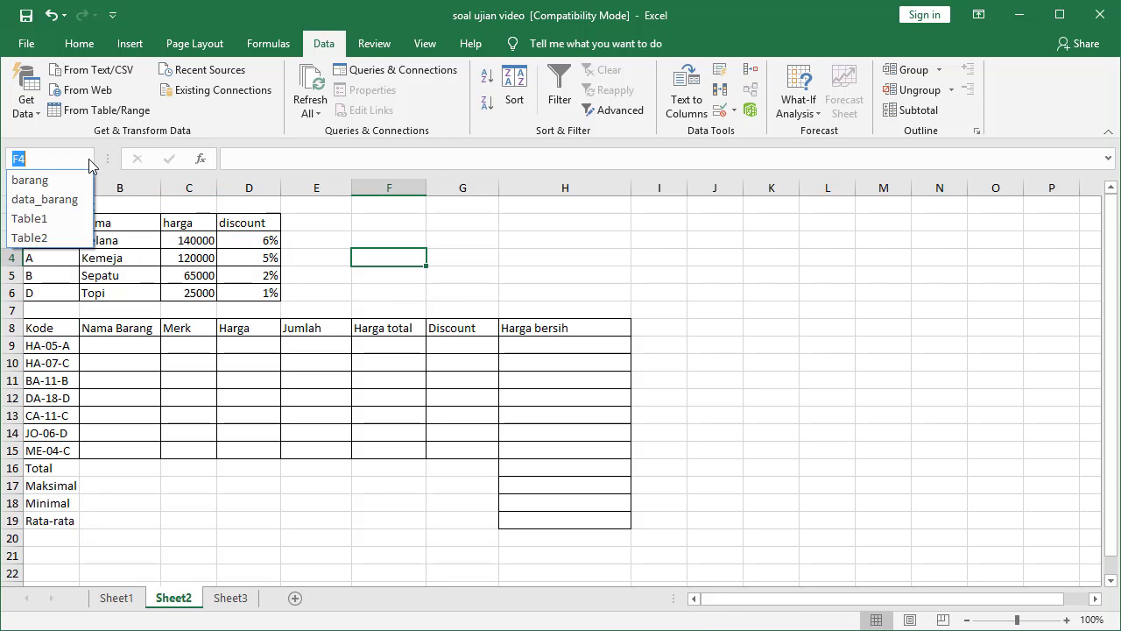
{"action": "left_click", "coordinate": [51, 200]}
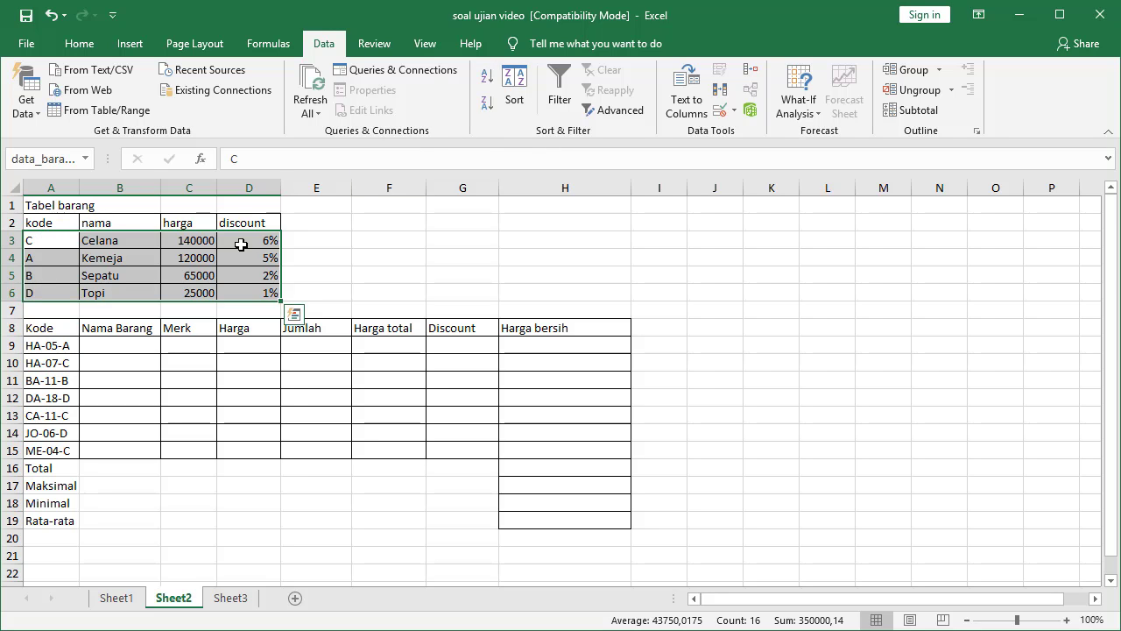
{"action": "left_click", "coordinate": [514, 102]}
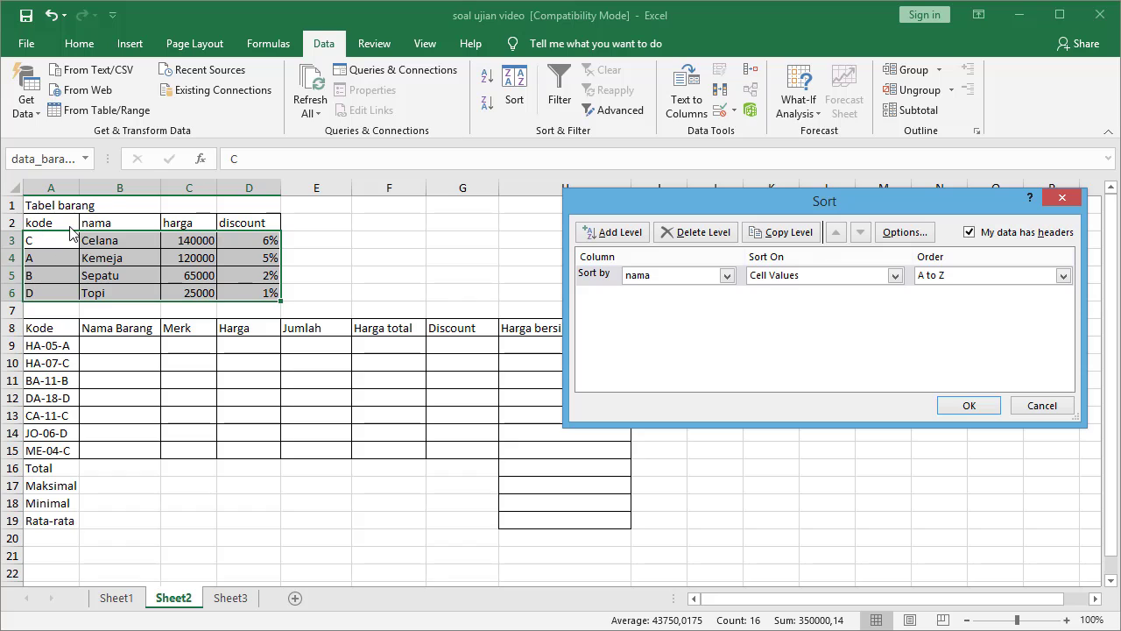
{"action": "left_click", "coordinate": [698, 278]}
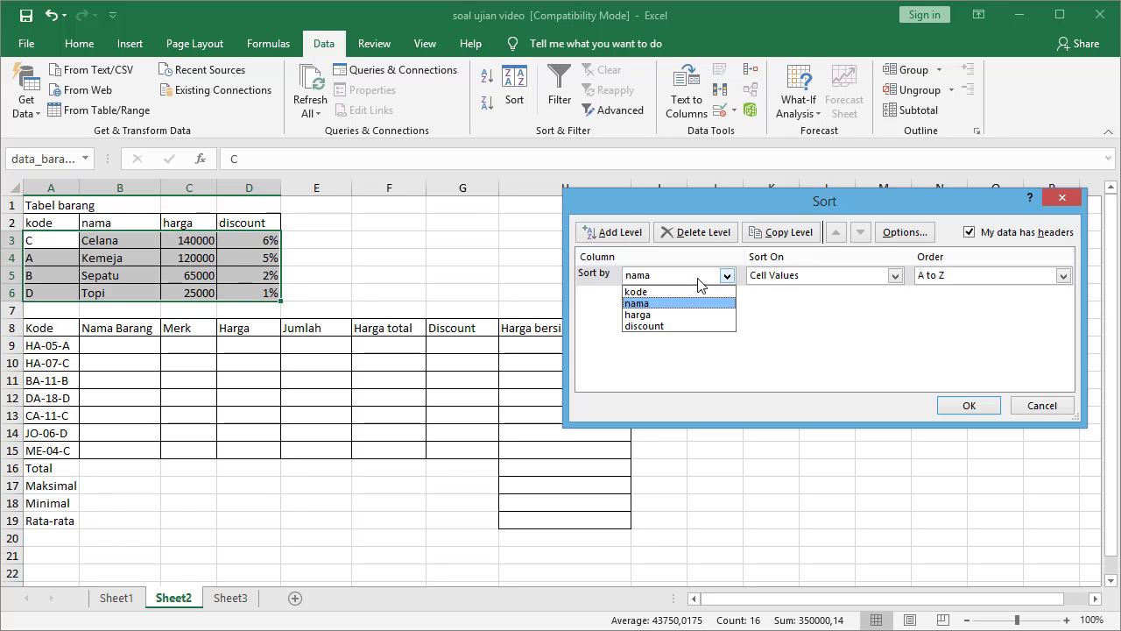
{"action": "left_click", "coordinate": [683, 292]}
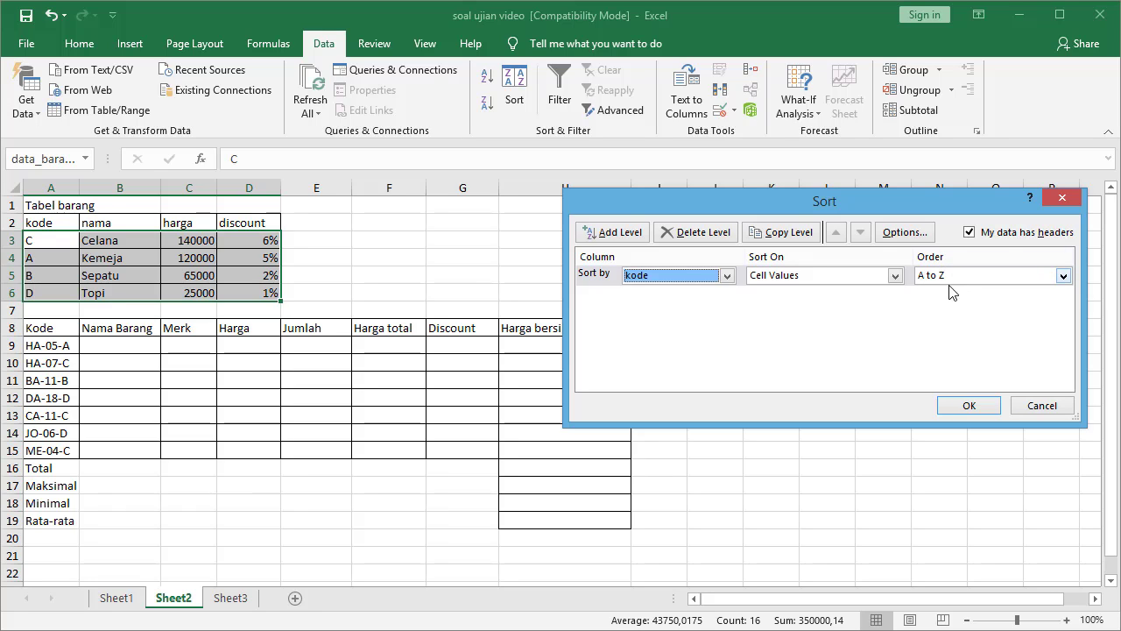
{"action": "left_click", "coordinate": [978, 406]}
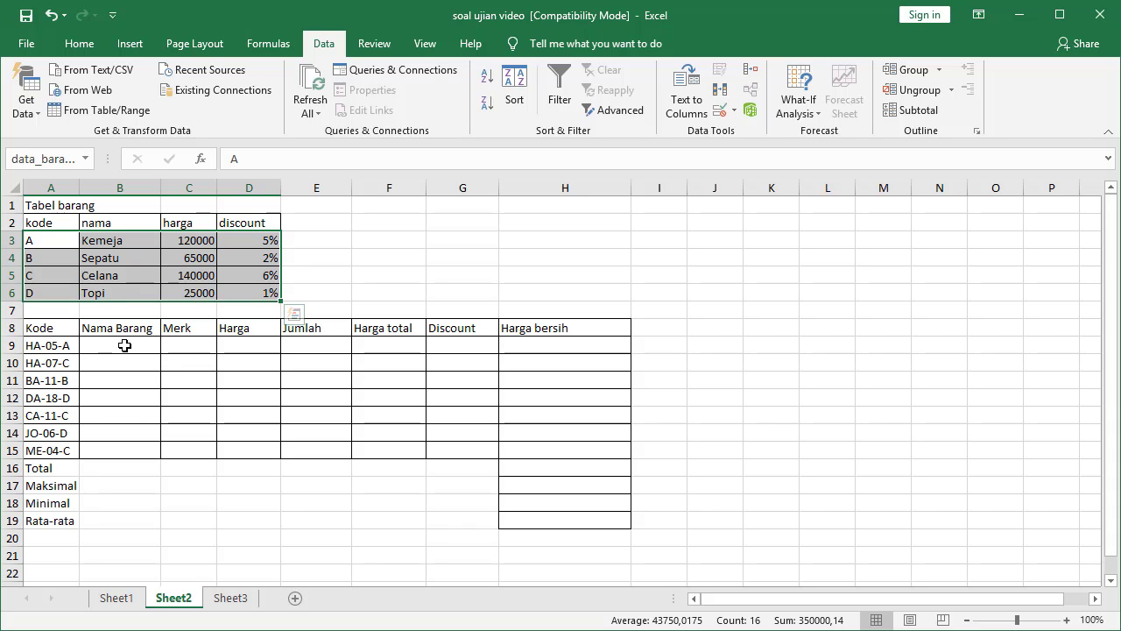
Step: Insert a large text box in the empty area beside the tables, spanning about J2 to P20
{"action": "left_click", "coordinate": [125, 345]}
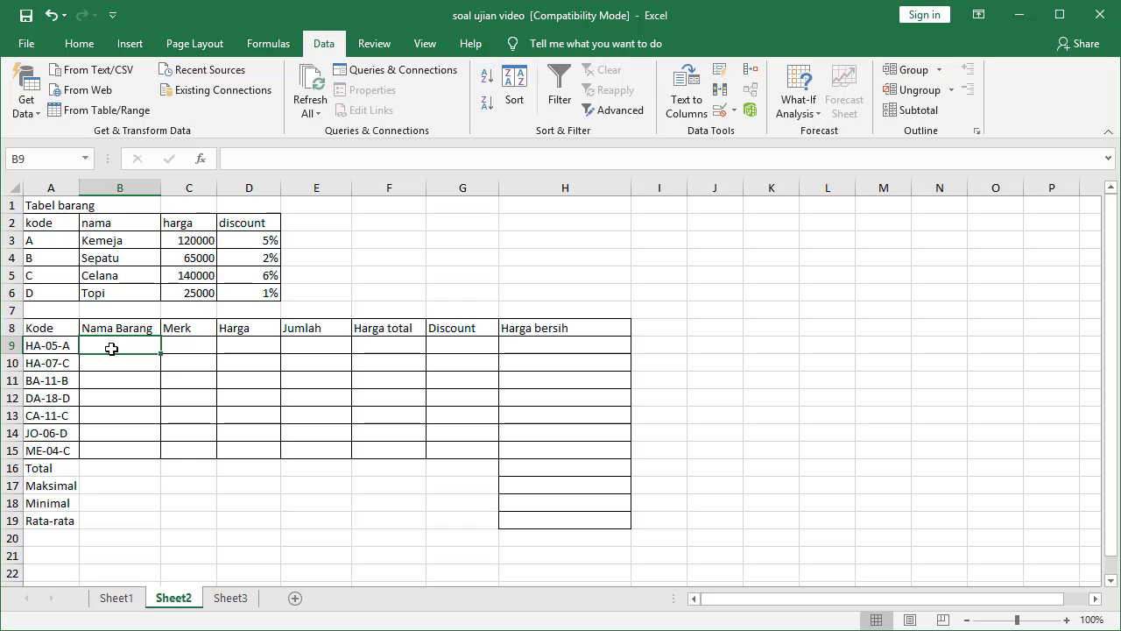
{"action": "left_click", "coordinate": [140, 49]}
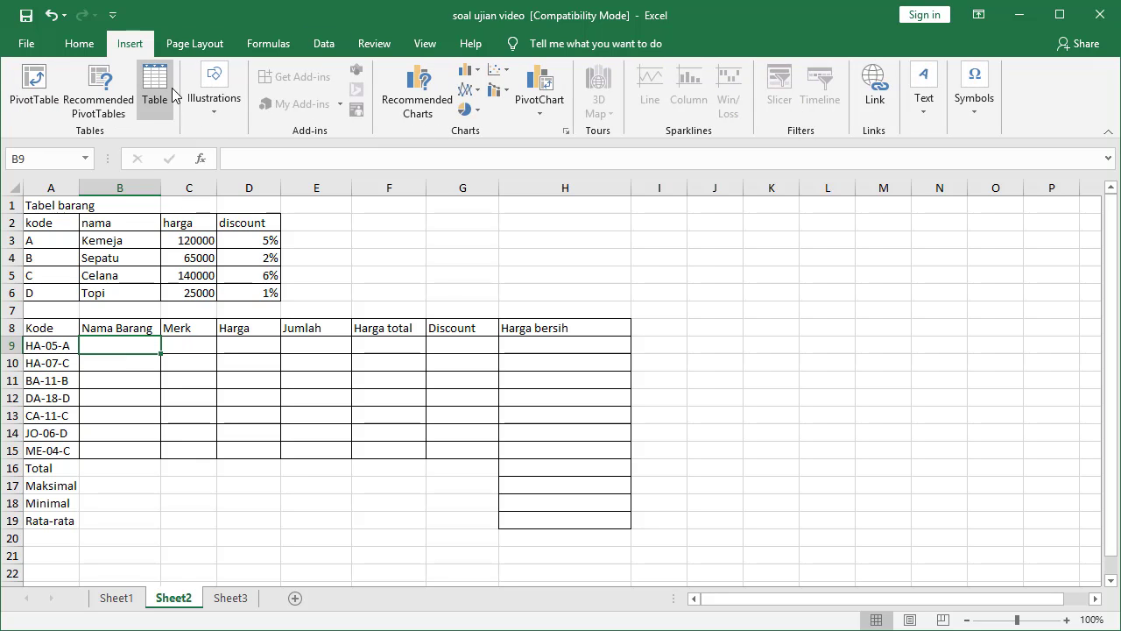
{"action": "left_click", "coordinate": [215, 120]}
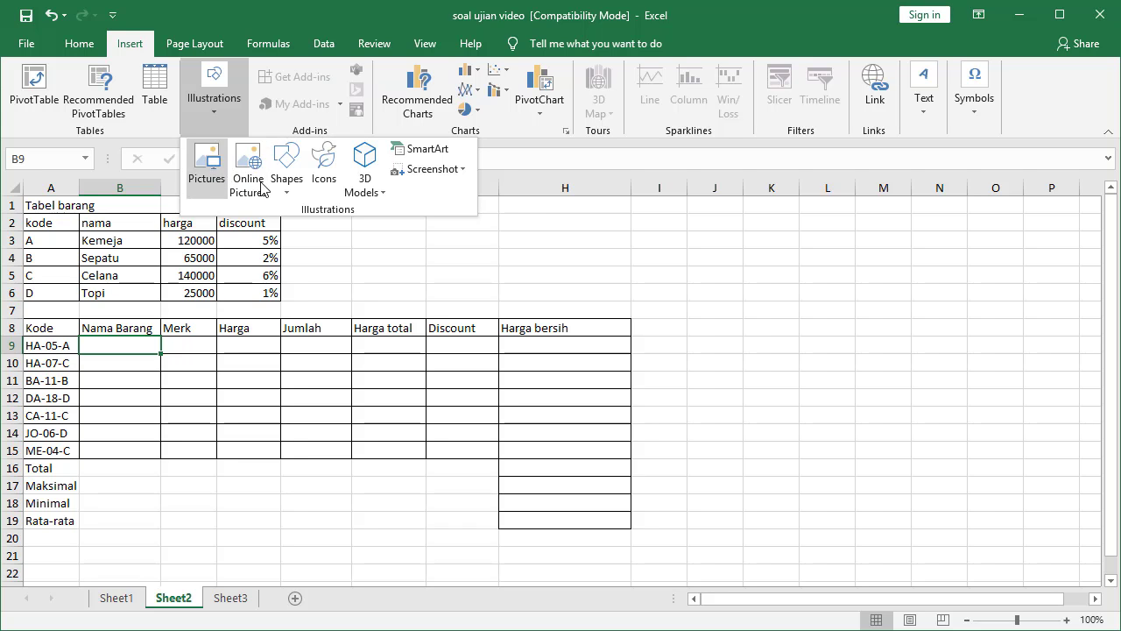
{"action": "left_click", "coordinate": [299, 188]}
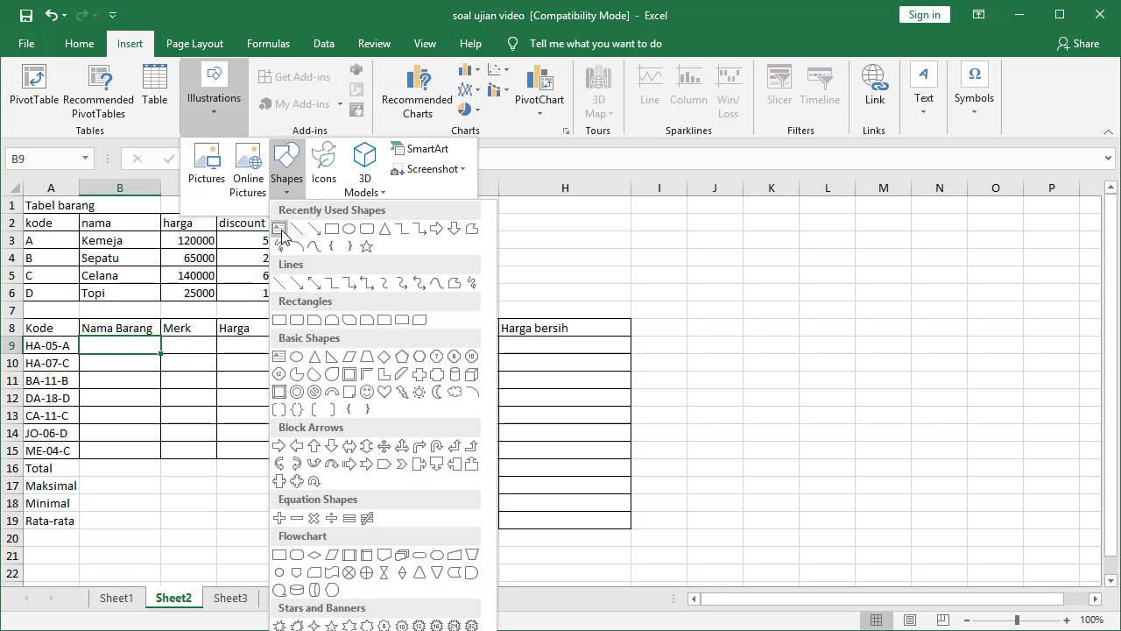
{"action": "left_click", "coordinate": [279, 229]}
{"action": "mouse_move", "coordinate": [691, 214]}
{"action": "left_mouse_down"}
{"action": "mouse_move", "coordinate": [1086, 545]}
{"action": "mouse_move", "coordinate": [1061, 540]}
{"action": "mouse_move", "coordinate": [1070, 549]}
{"action": "left_mouse_up"}
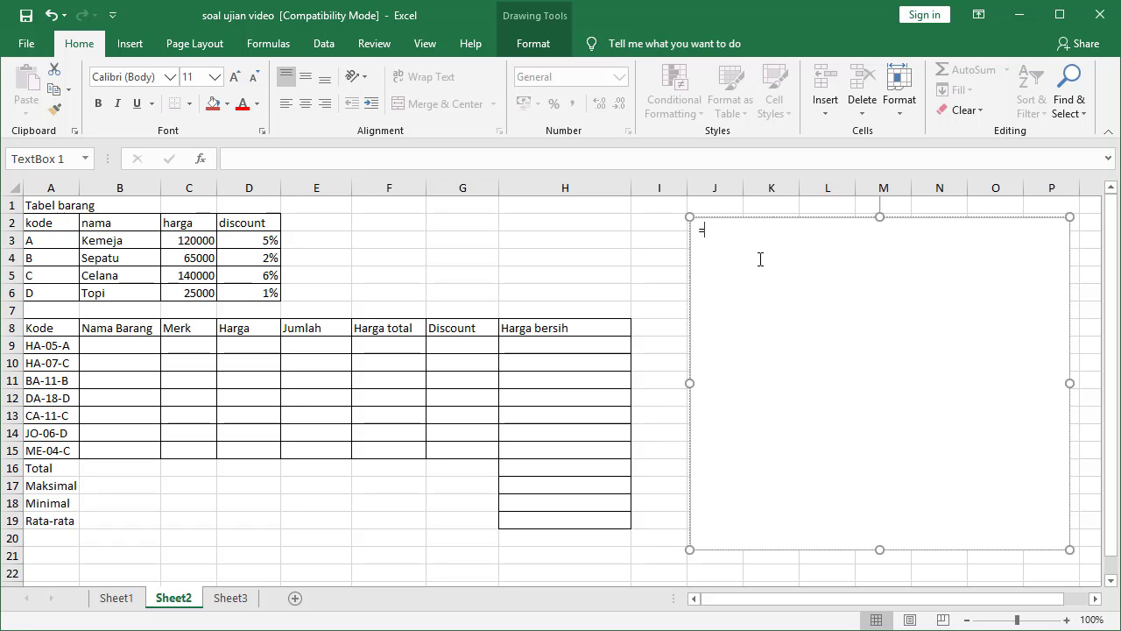
Step: Write the syntax note =VLOOKUP(data_kunci;tabel_induk;No_kolom) in the text box and highlight its data_kunci argument
{"action": "type", "text": "=VLOOKUP(data_kunci"}
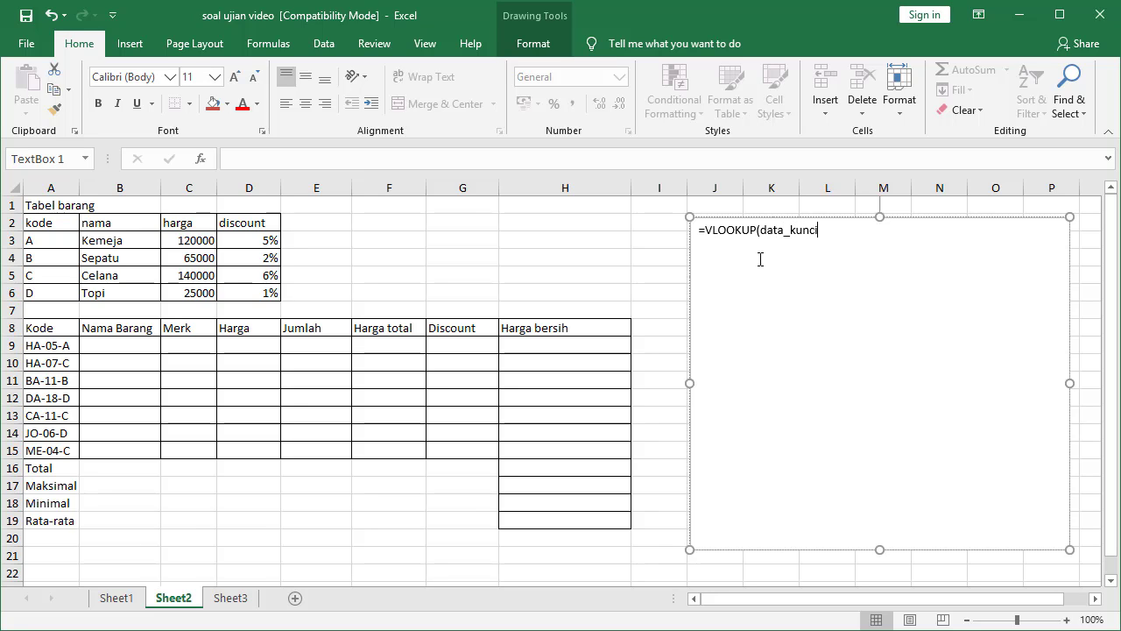
{"action": "type", "text": ";tabel_induk;No_kolo"}
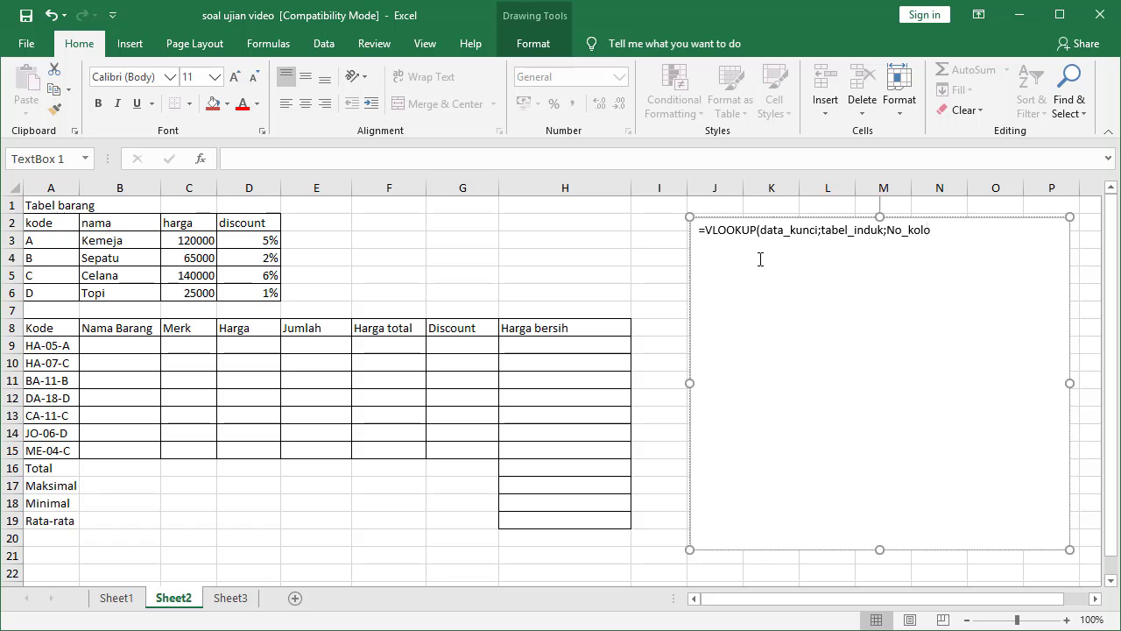
{"action": "type", "text": "m)"}
{"action": "left_click_drag", "start_coordinate": [759, 230], "coordinate": [817, 242]}
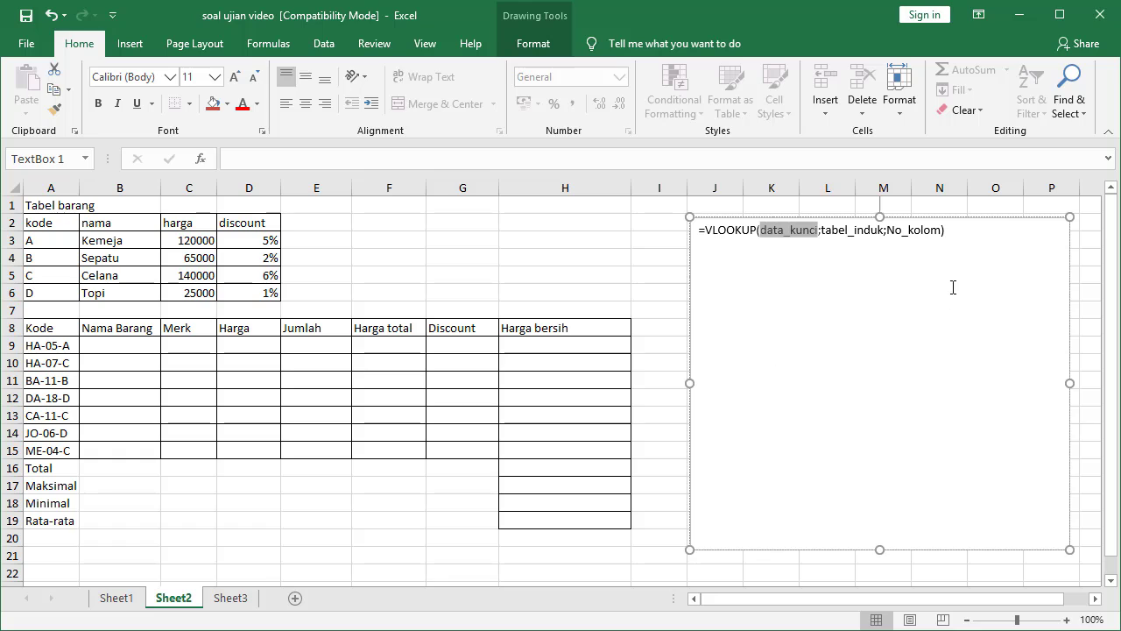
Step: Add a second line to the text box note reading =VLOOKUP(RIGHT(teks;jml);tabel_induk;no_kolom)
{"action": "left_click", "coordinate": [984, 245]}
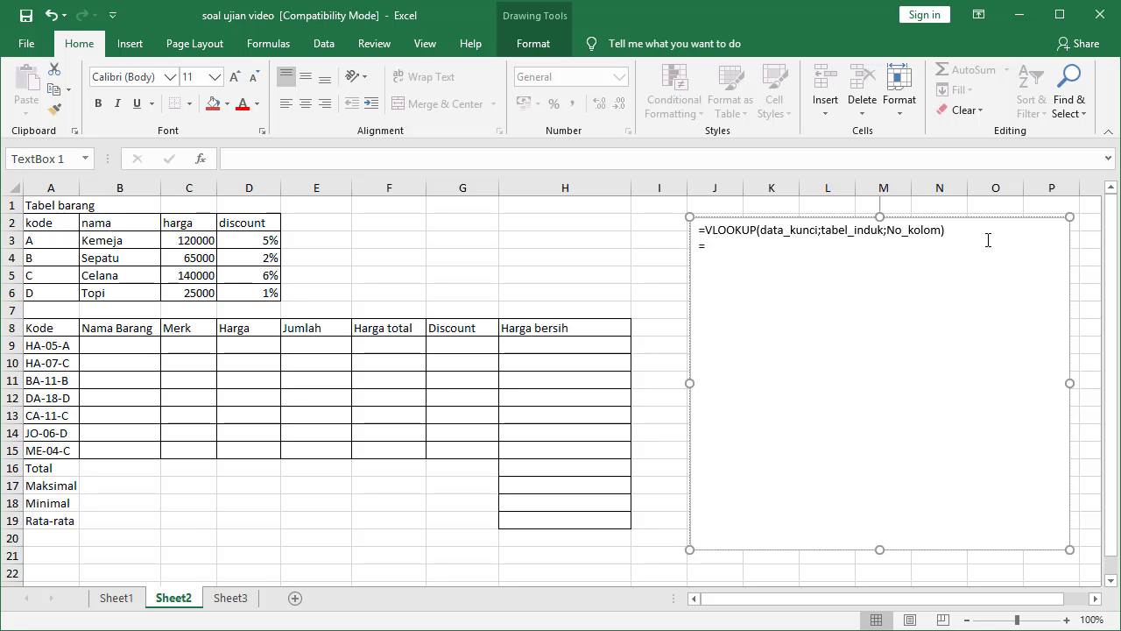
{"action": "type", "text": "VLOOKUP(RIGHT(take"}
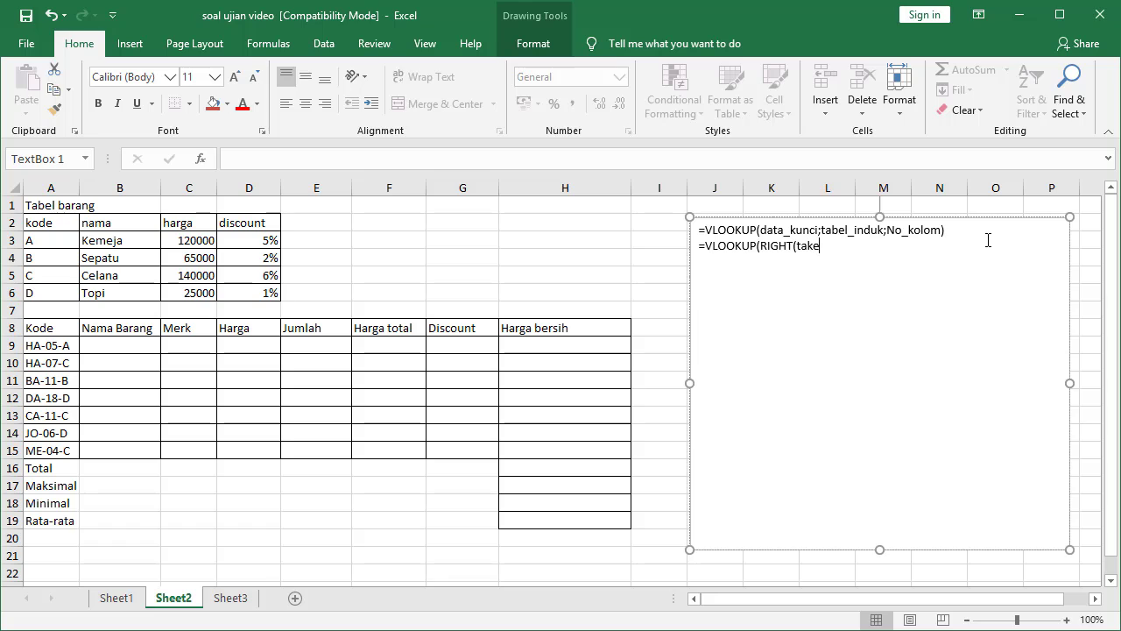
{"action": "key", "text": "BackSpace"}
{"action": "key", "text": "BackSpace"}
{"action": "key", "text": "BackSpace"}
{"action": "key", "text": "BackSpace"}
{"action": "type", "text": "teks;"}
{"action": "type", "text": "n"}
{"action": "key", "text": "BackSpace"}
{"action": "type", "text": "jml);tabel_induk"}
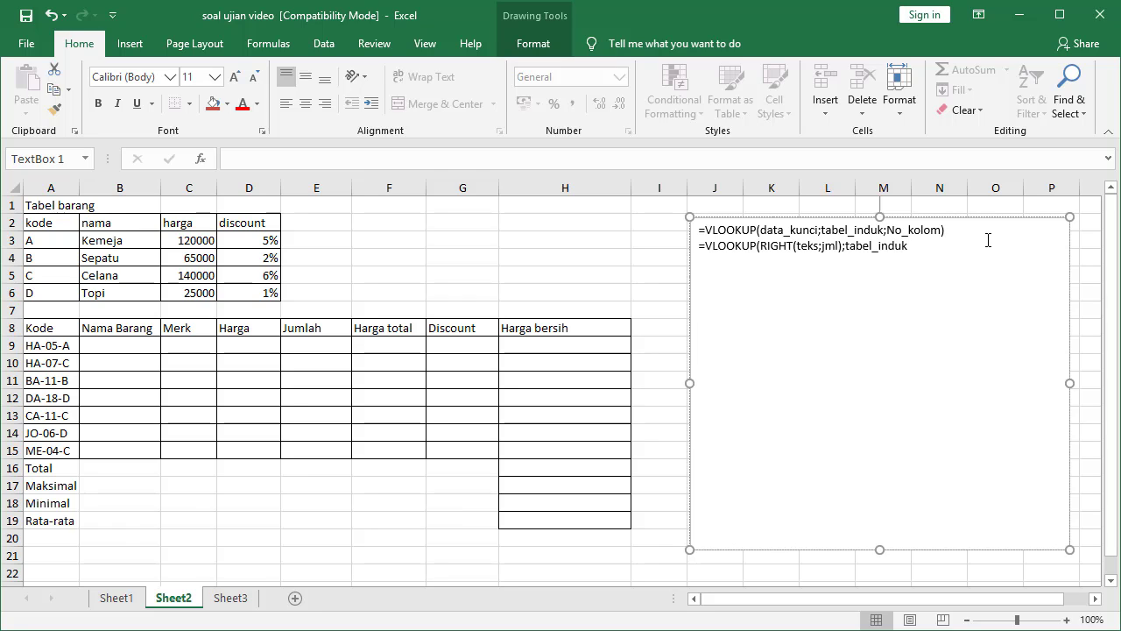
{"action": "type", "text": ";no_kolom)"}
Step: Enlarge the text box's font to 16 and widen the box toward column H so each formula fits on one line
{"action": "left_click", "coordinate": [746, 217]}
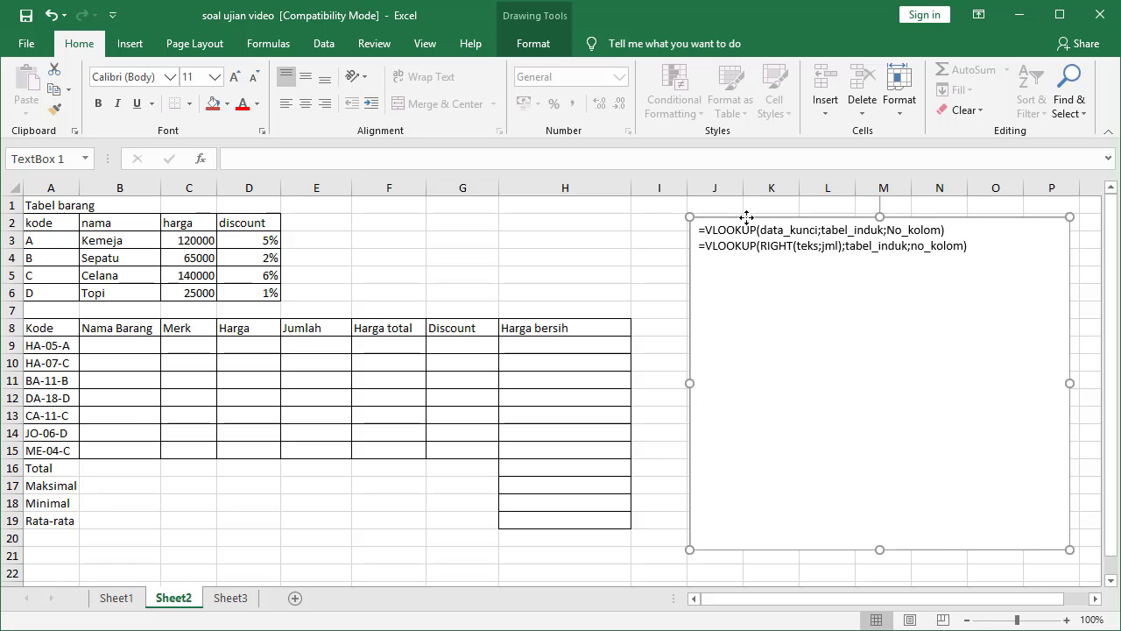
{"action": "left_click", "coordinate": [235, 78]}
{"action": "left_click", "coordinate": [234, 78]}
{"action": "left_click", "coordinate": [234, 78]}
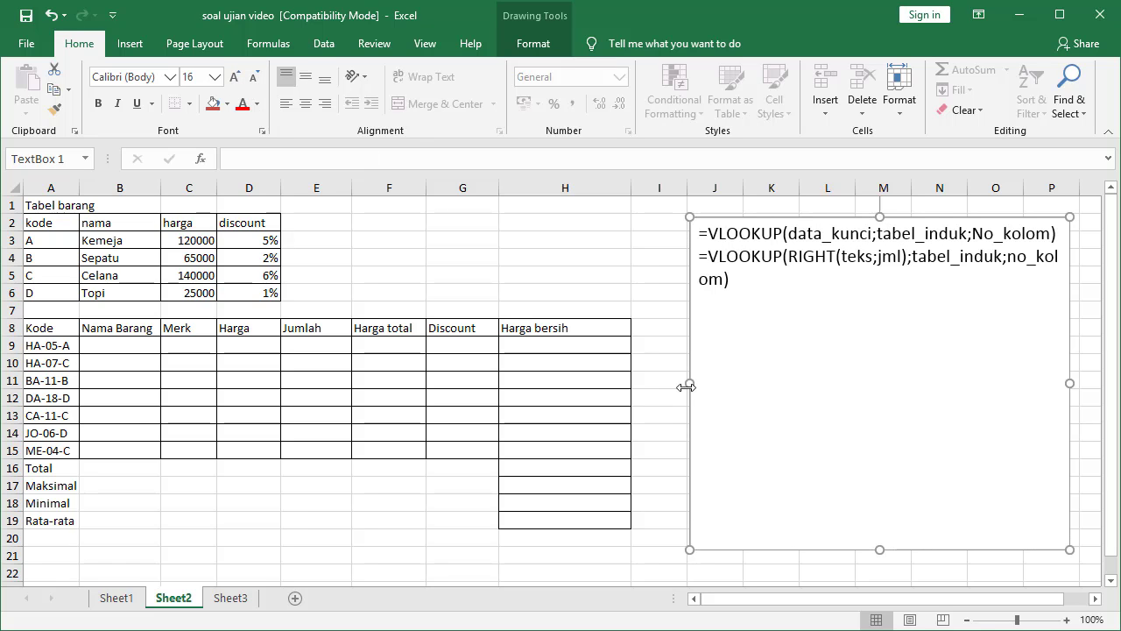
{"action": "left_click_drag", "start_coordinate": [685, 382], "coordinate": [639, 380]}
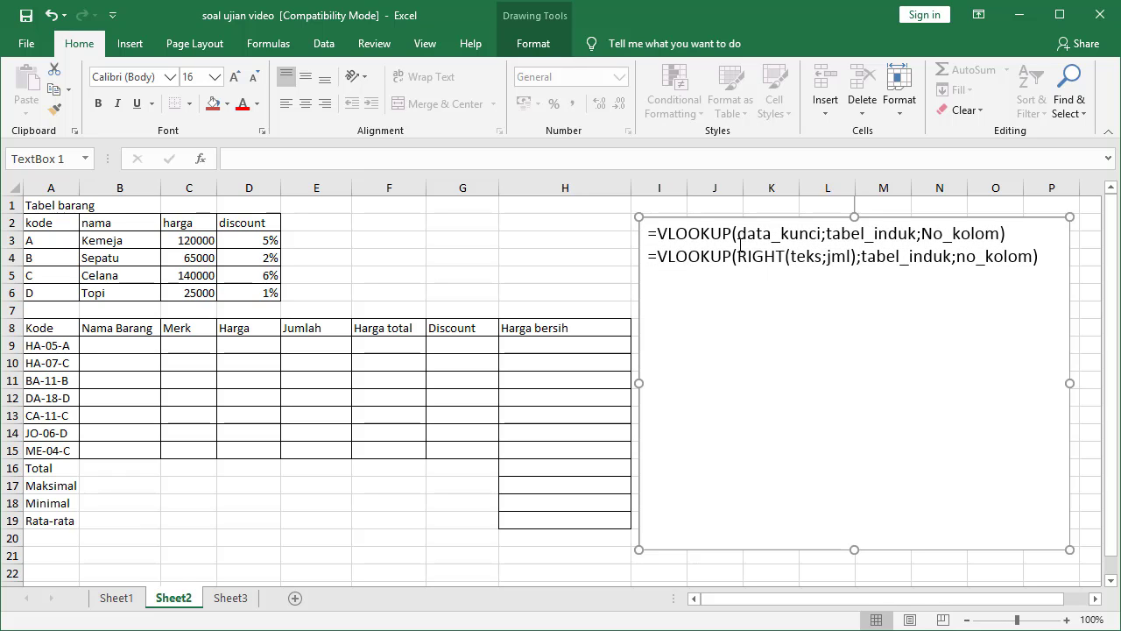
Step: Color data_kunci in the first line and RIGHT(teks;jml) in the second line of the note red
{"action": "left_click_drag", "start_coordinate": [769, 234], "coordinate": [823, 237]}
{"action": "left_click", "coordinate": [242, 103]}
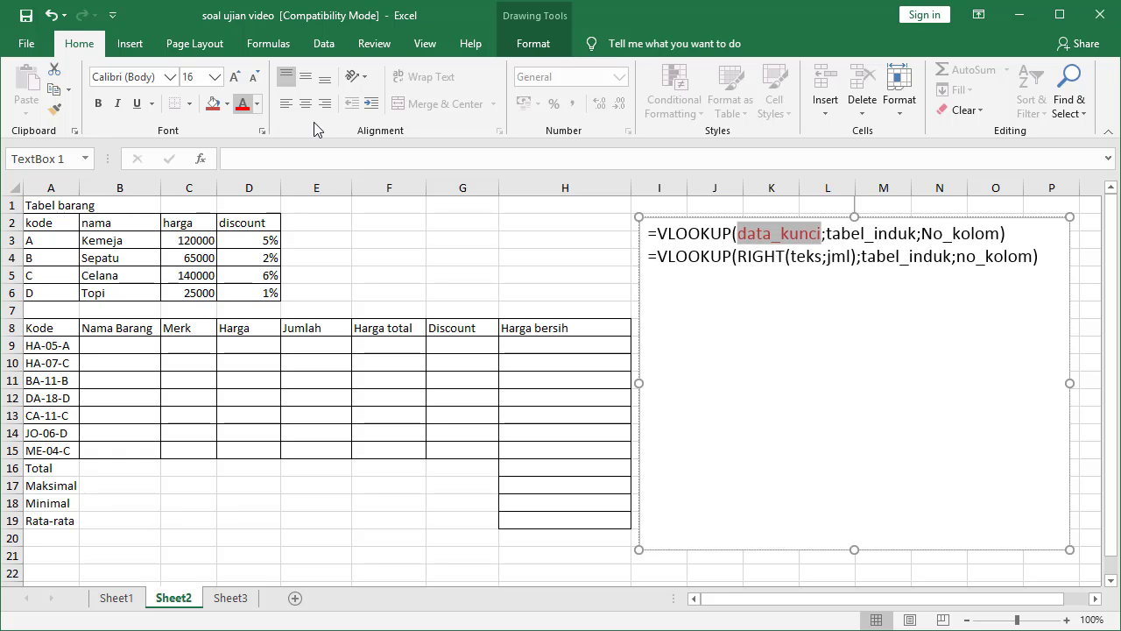
{"action": "left_click_drag", "start_coordinate": [738, 258], "coordinate": [854, 265]}
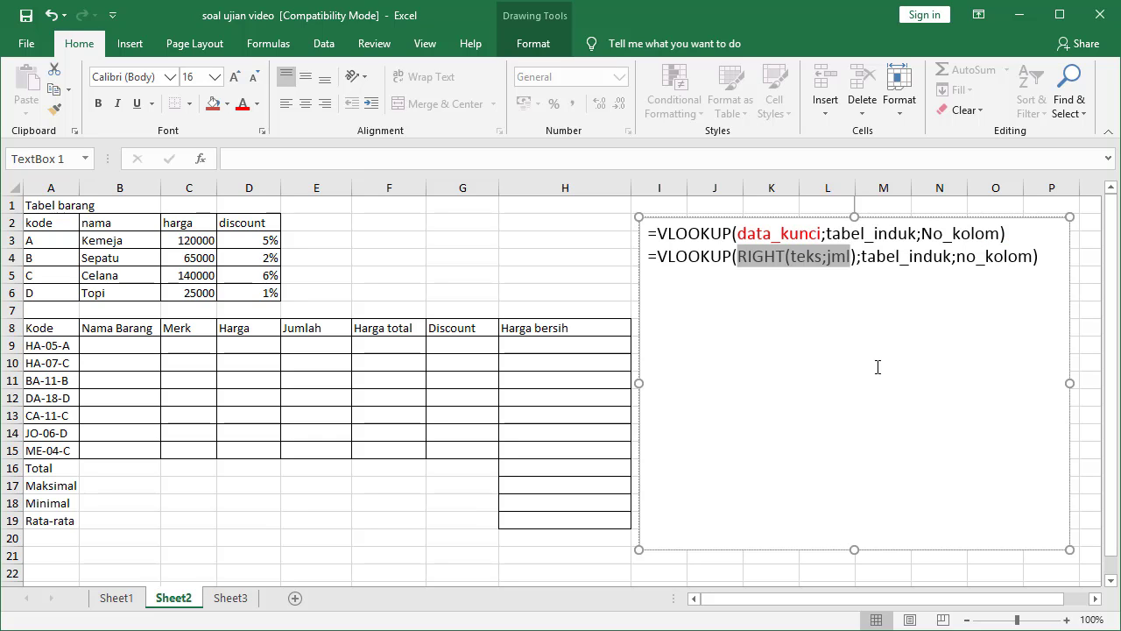
{"action": "key", "text": "shift+Right"}
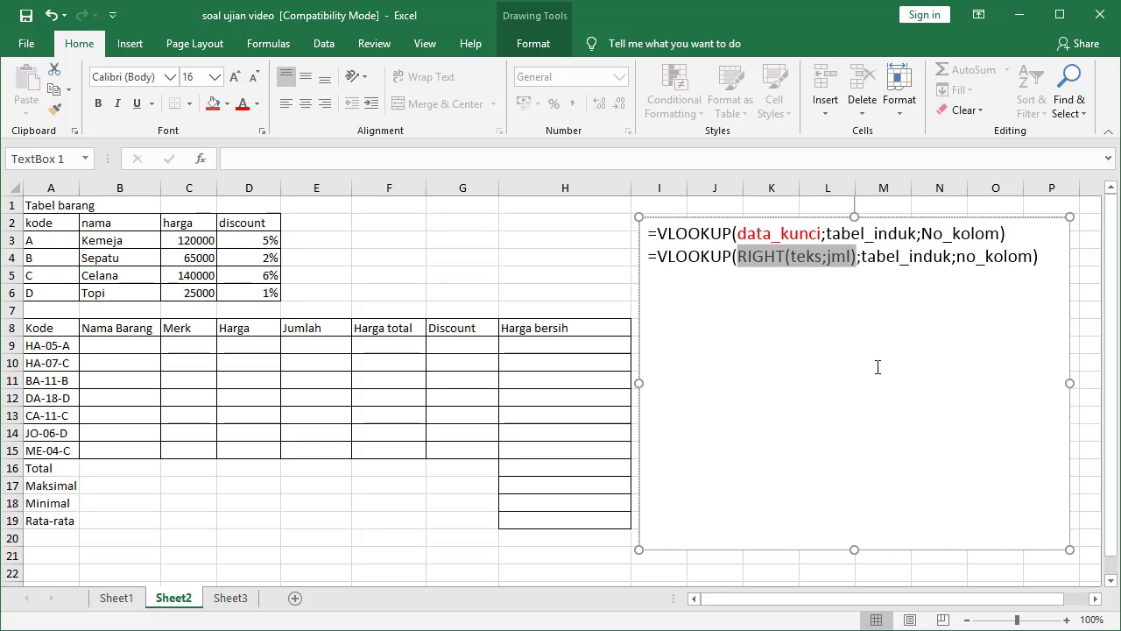
{"action": "left_click", "coordinate": [243, 104]}
{"action": "left_click", "coordinate": [871, 303]}
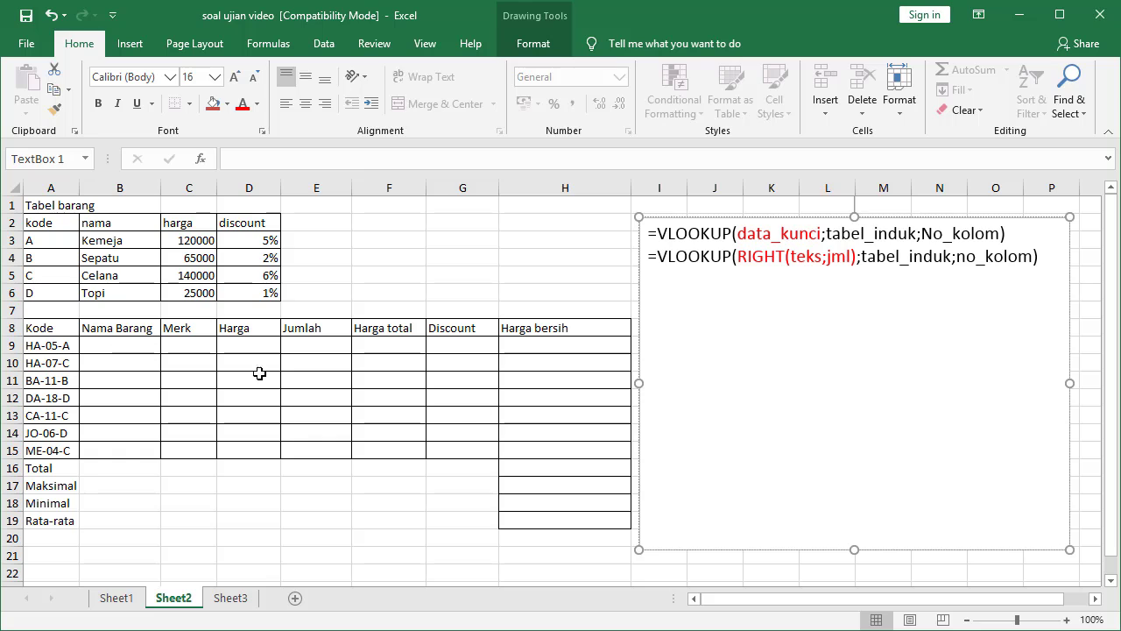
Step: Begin a =VLOOKUP( formula in cell B9, the first row under Nama Barang
{"action": "left_click", "coordinate": [127, 344]}
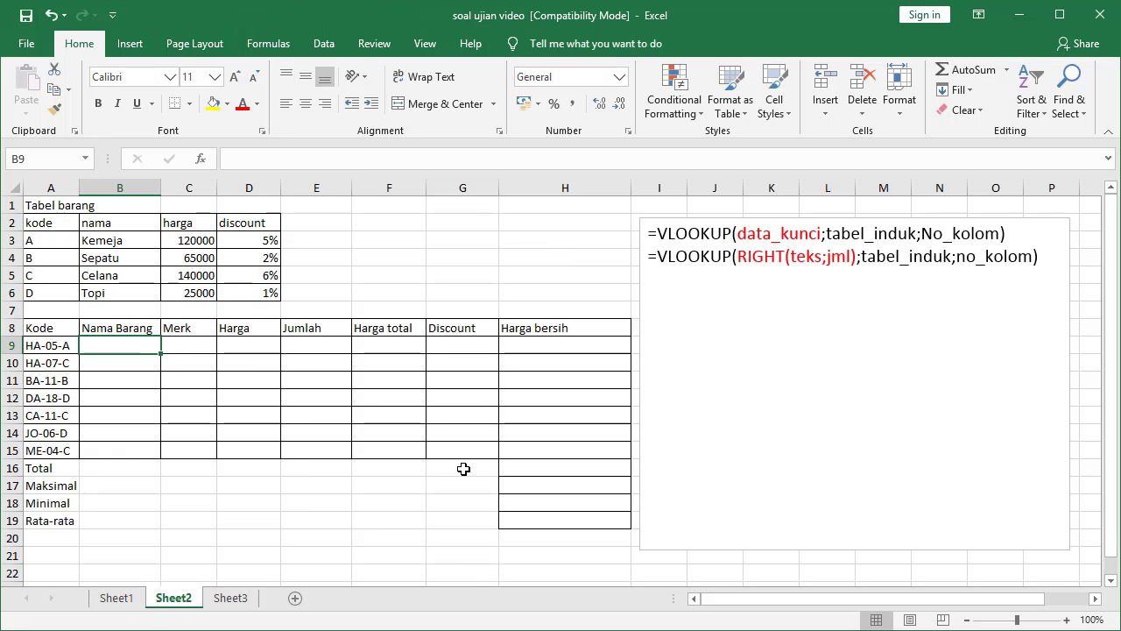
{"action": "type", "text": "=LO"}
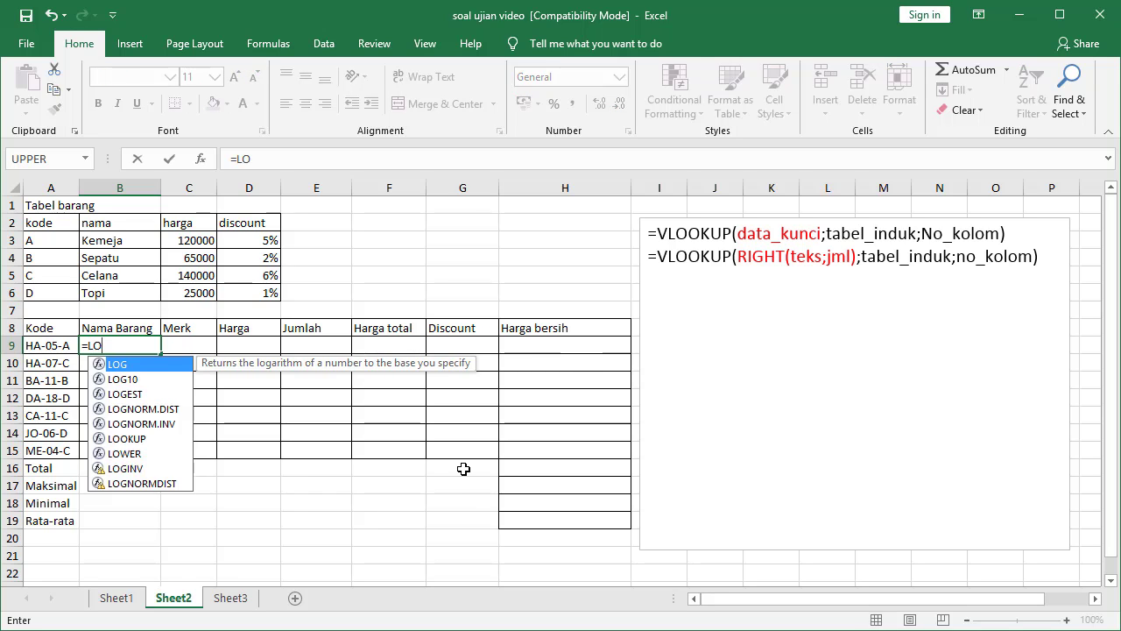
{"action": "type", "text": "OKUP("}
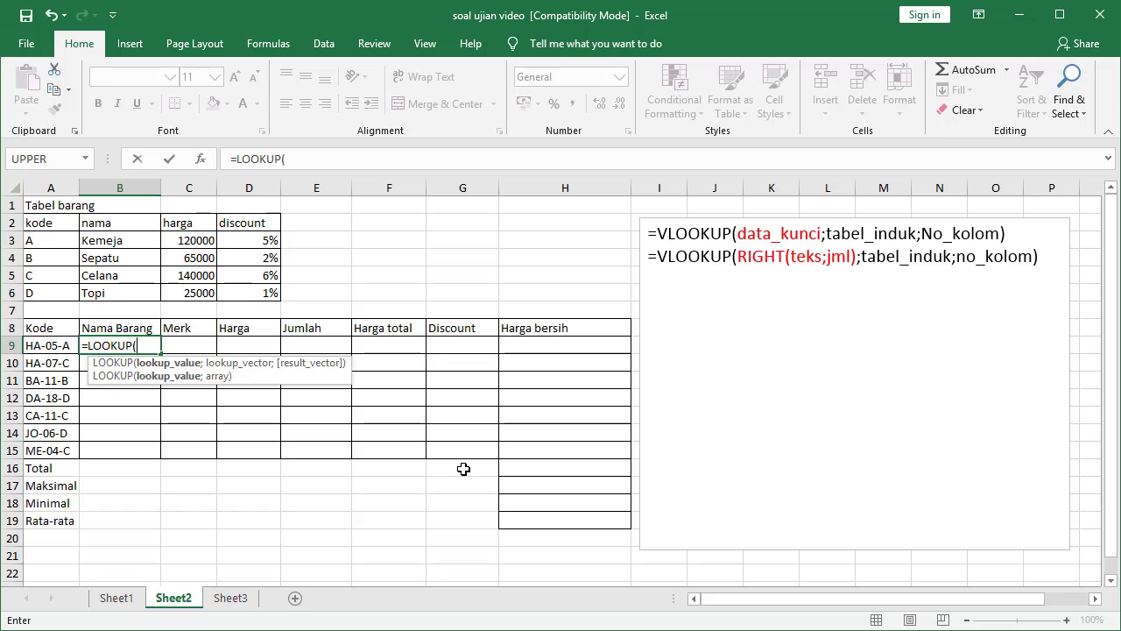
{"action": "left_click", "coordinate": [89, 347]}
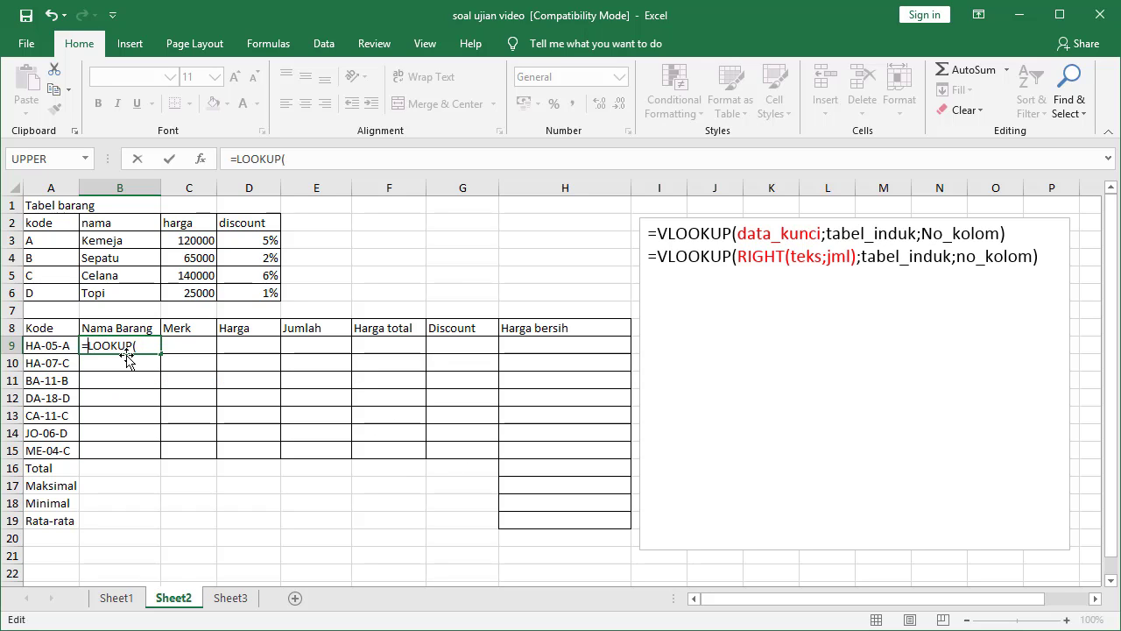
{"action": "type", "text": "V"}
{"action": "left_click", "coordinate": [151, 347]}
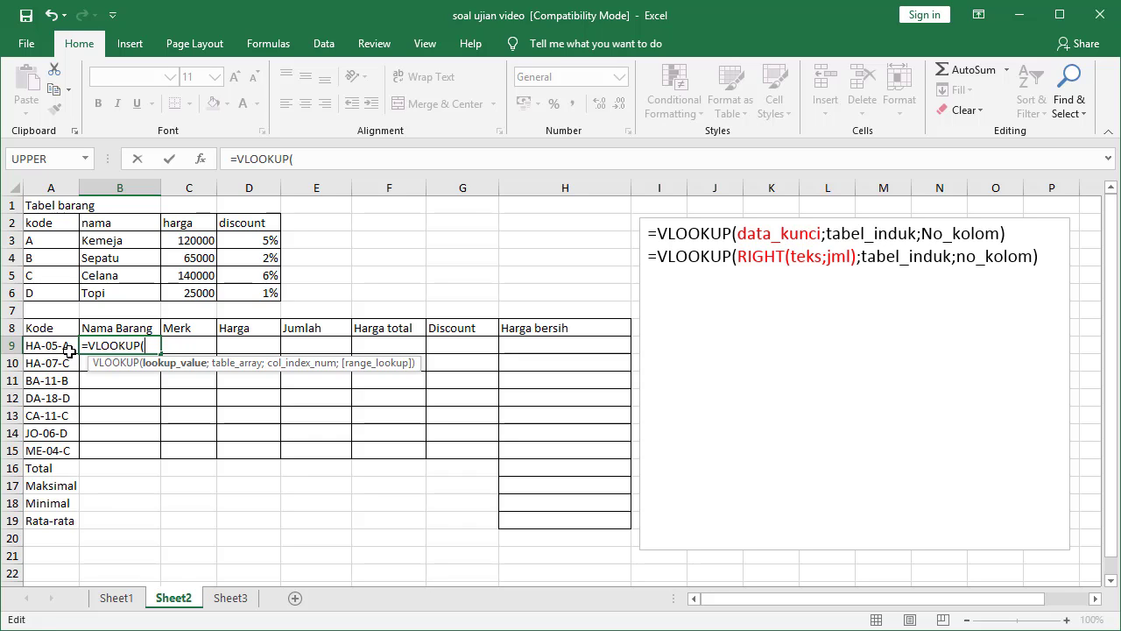
Step: Nest RIGHT(A9;1) as the lookup value of the VLOOKUP formula in B9
{"action": "type", "text": "RIGHT"}
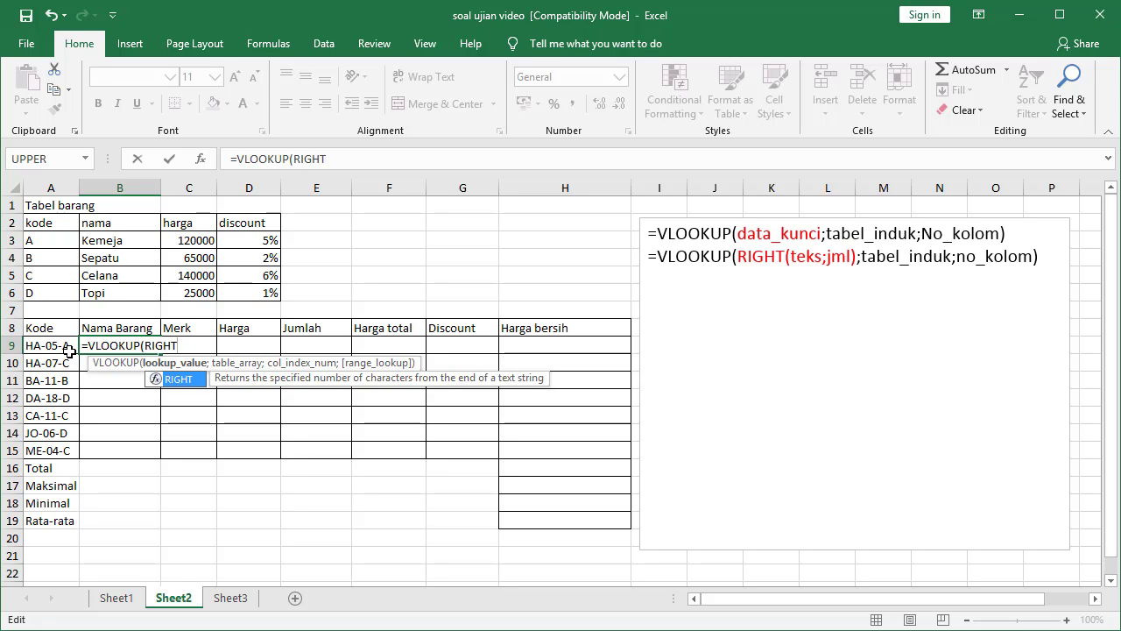
{"action": "type", "text": "("}
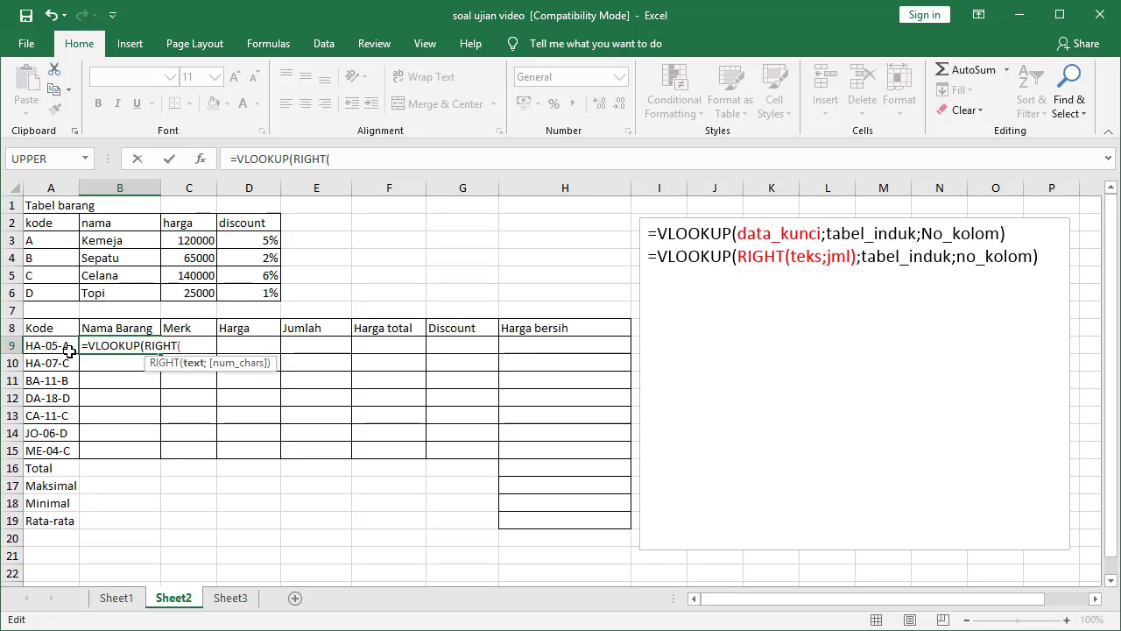
{"action": "key", "text": "Left"}
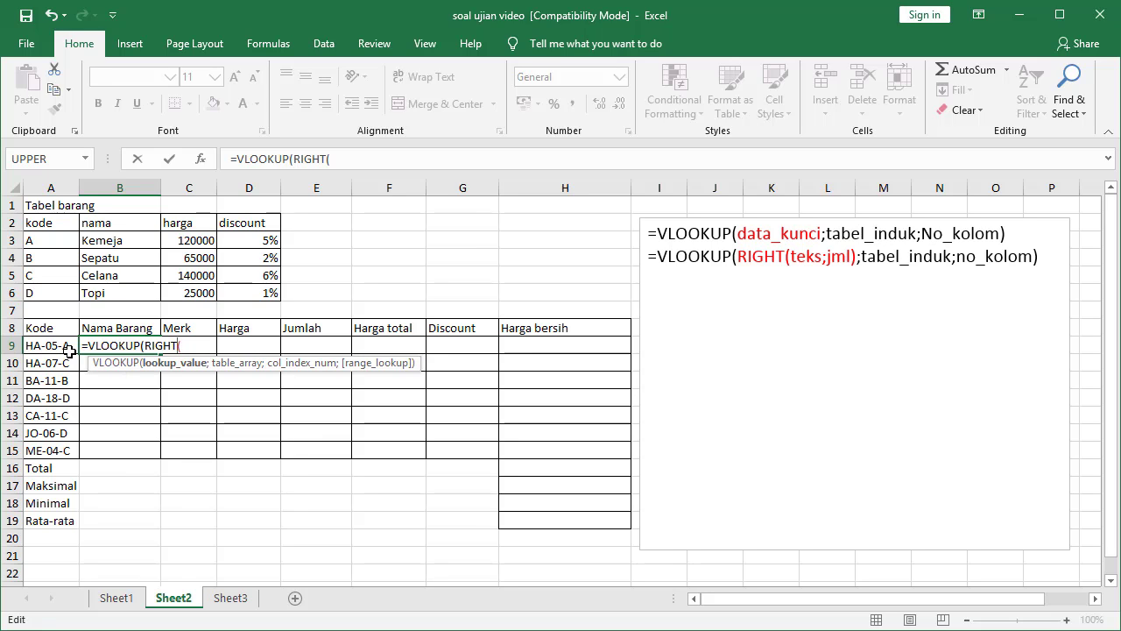
{"action": "left_click", "coordinate": [188, 342]}
{"action": "left_click", "coordinate": [51, 346]}
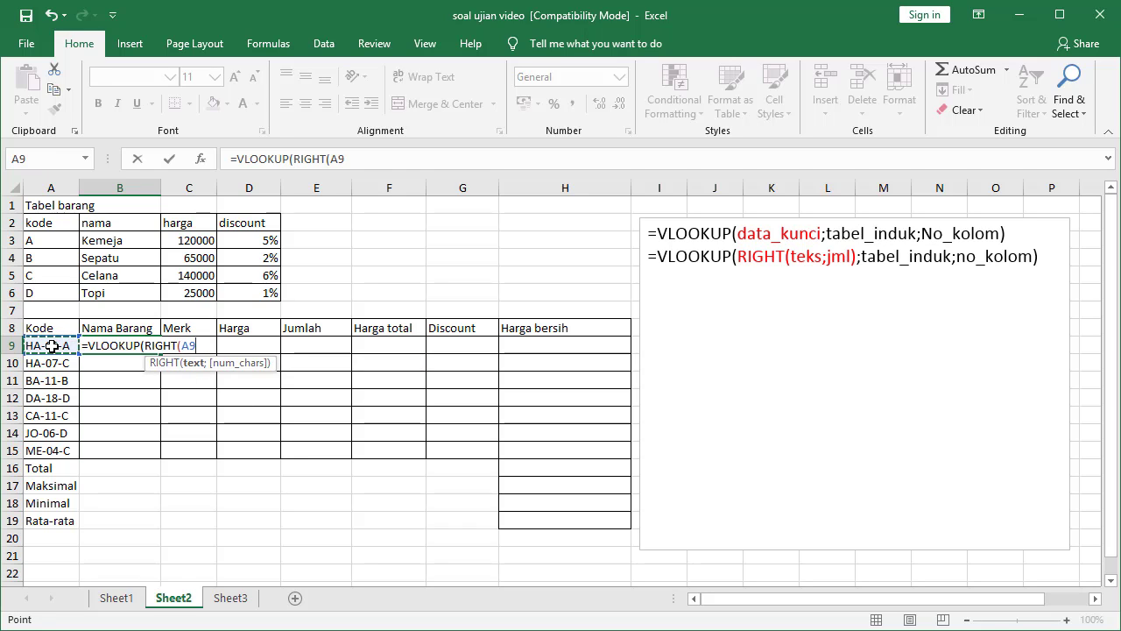
{"action": "type", "text": ";1"}
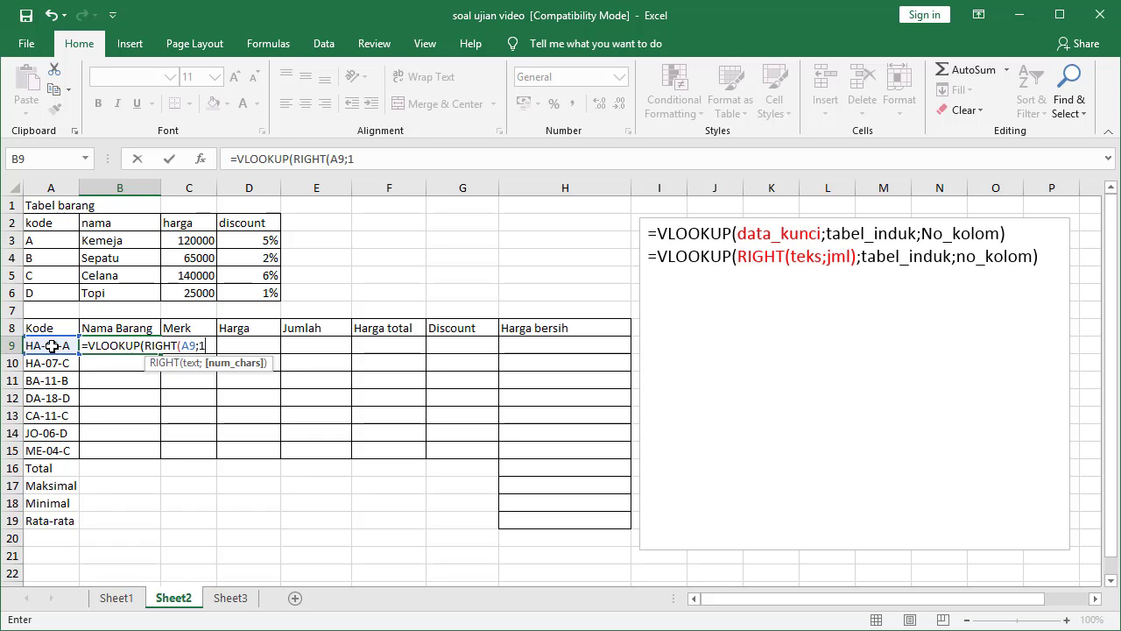
{"action": "type", "text": ")"}
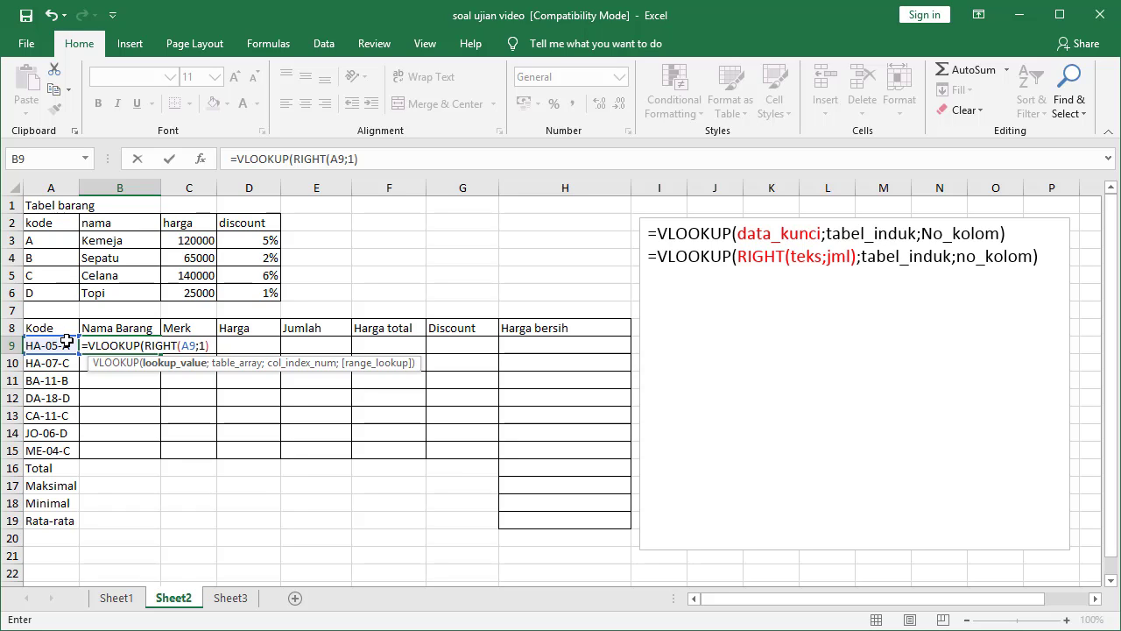
Step: Complete the B9 formula with the data_barang table and column number 2, and enter it
{"action": "type", "text": ";"}
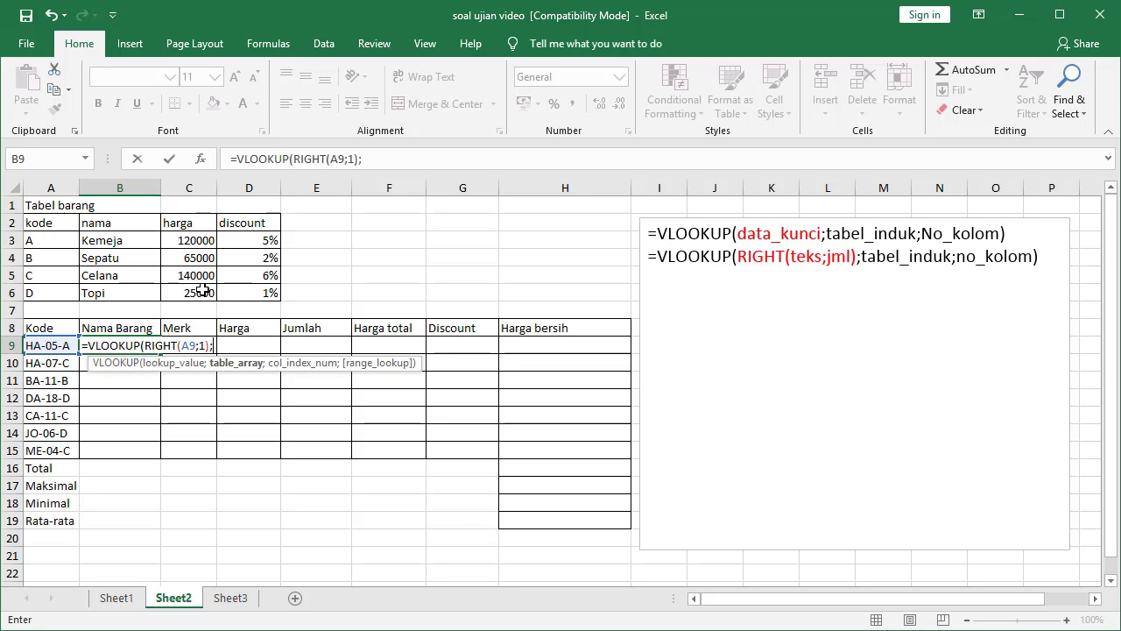
{"action": "type", "text": "data"}
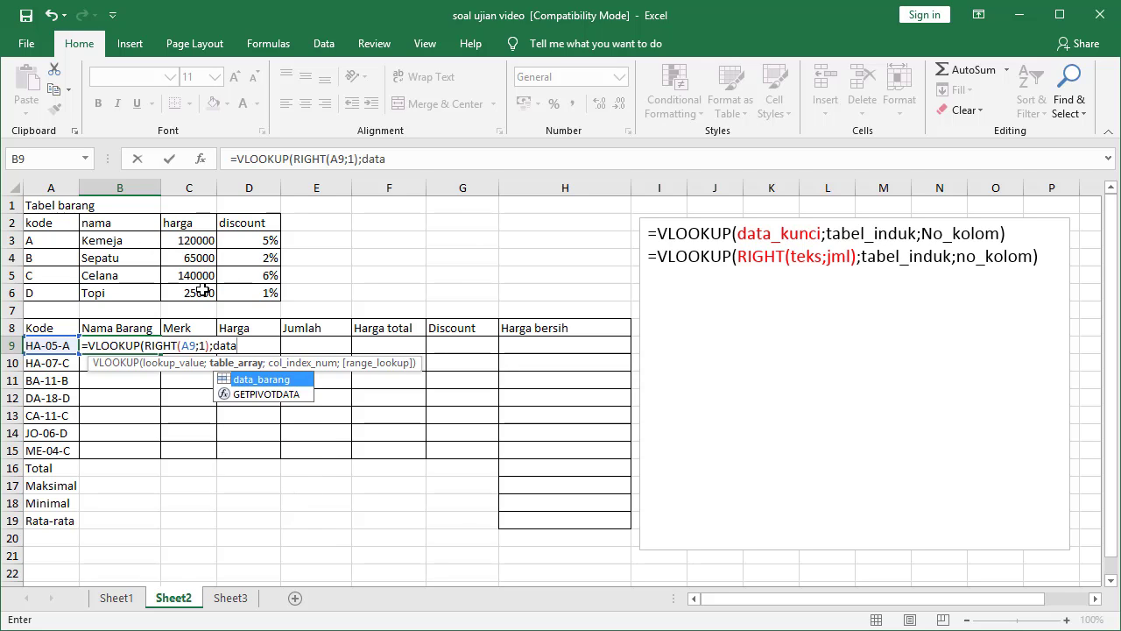
{"action": "type", "text": "_barang"}
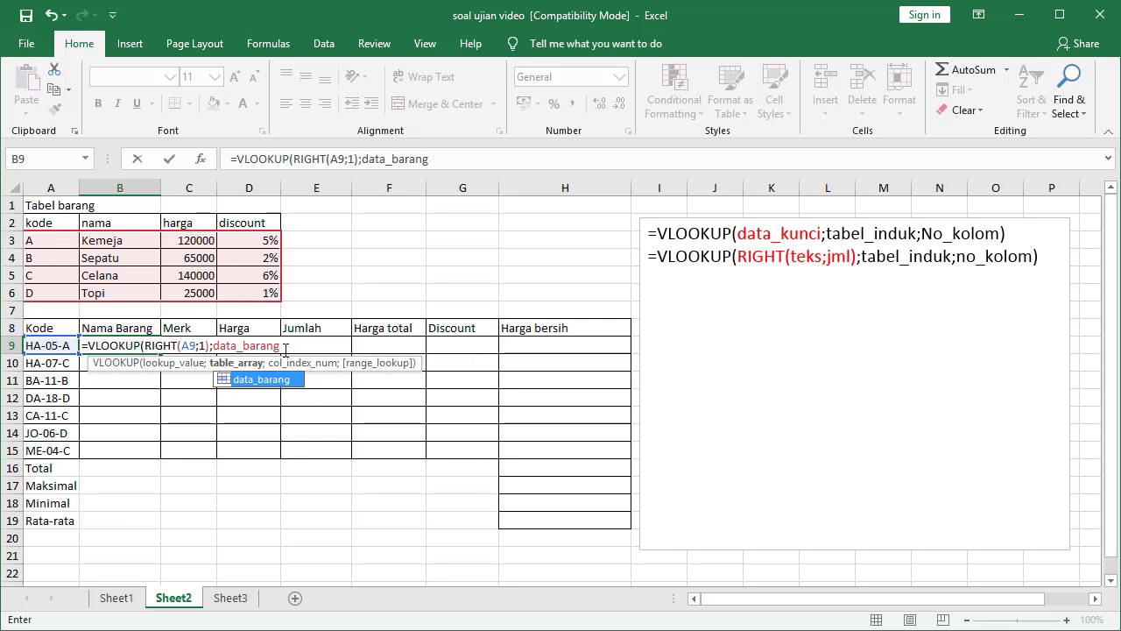
{"action": "type", "text": ";2"}
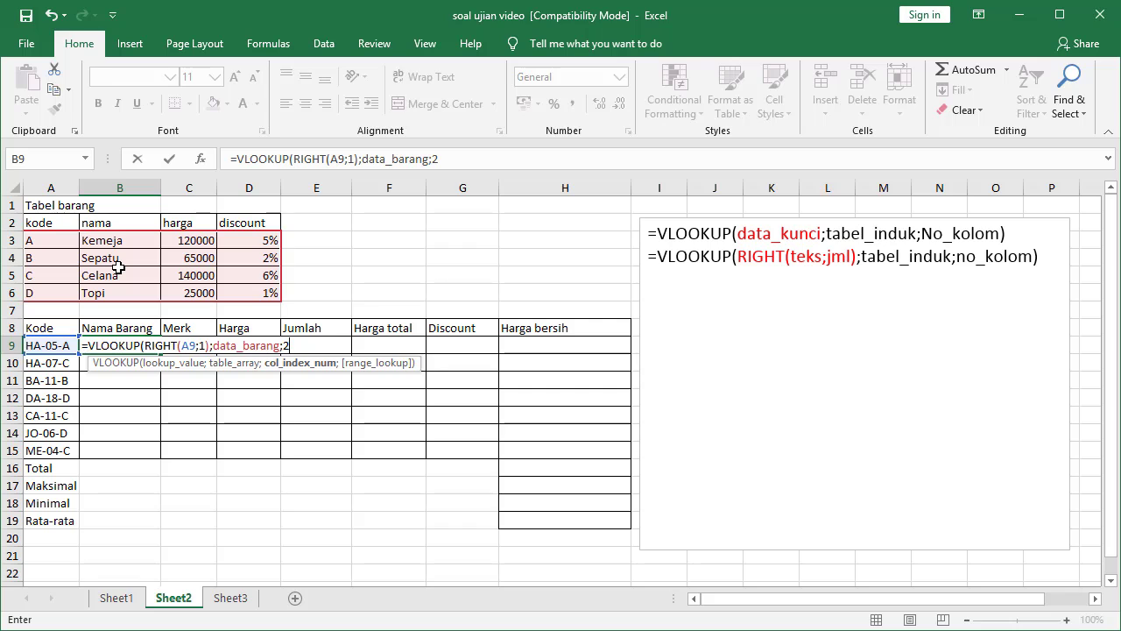
{"action": "type", "text": ")"}
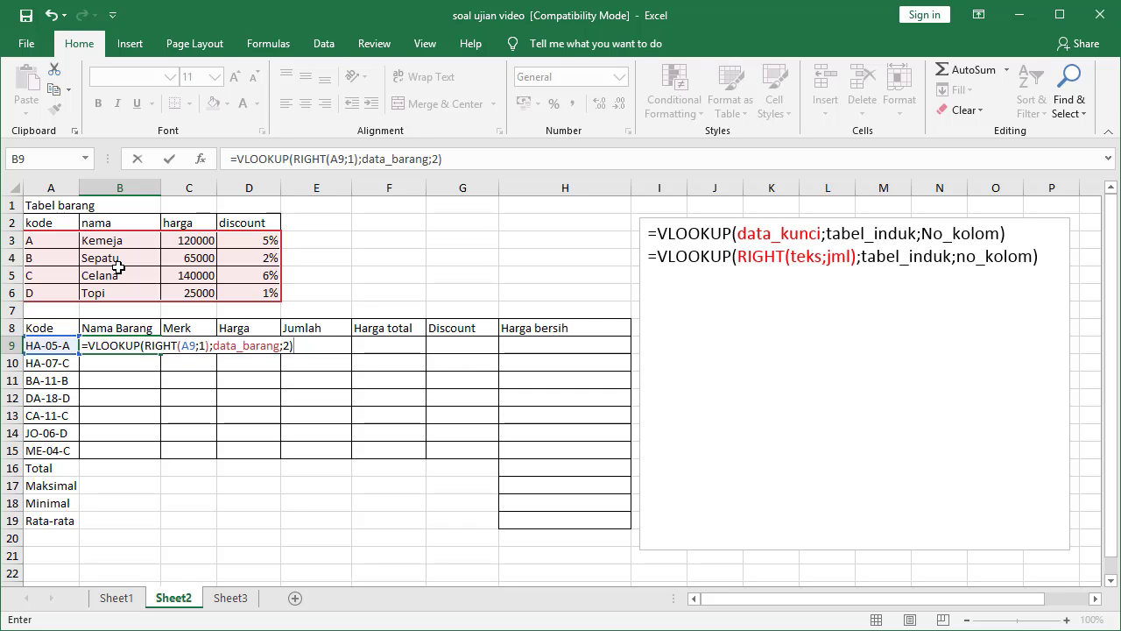
{"action": "key", "text": "Return"}
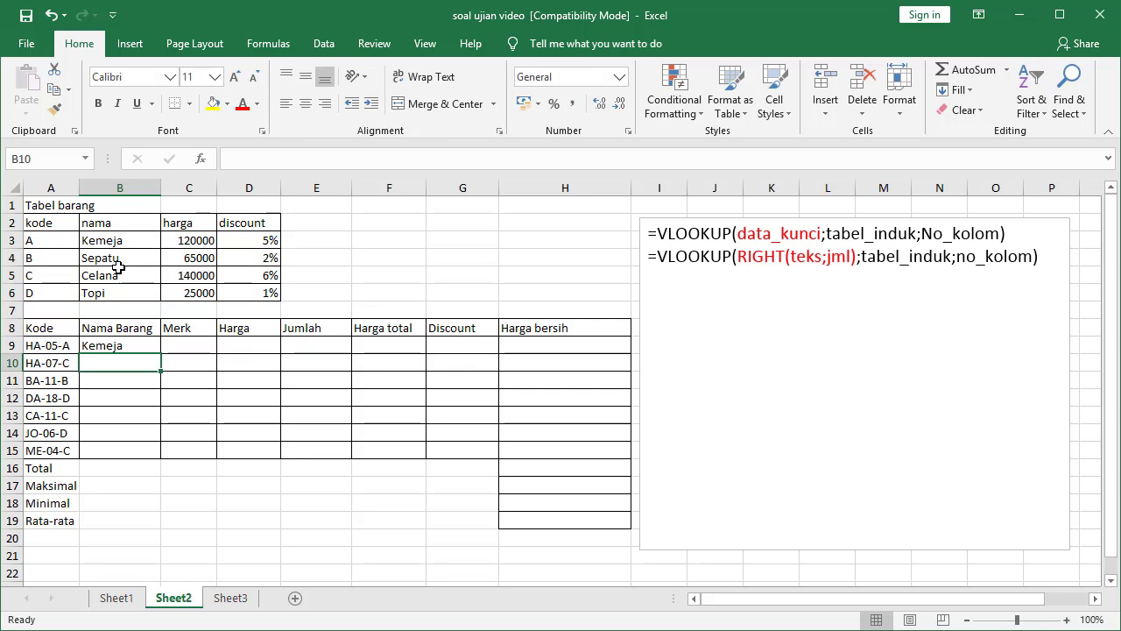
Step: Fill the Nama Barang formula from B9 down to B15 and widen column C slightly
{"action": "left_click", "coordinate": [142, 348]}
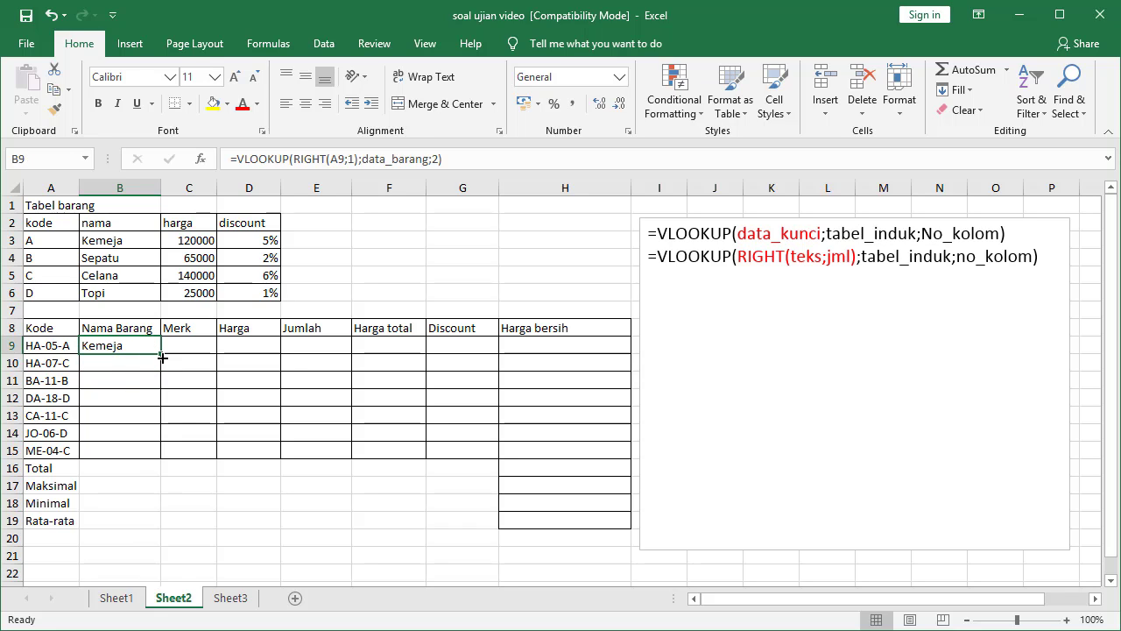
{"action": "left_click_drag", "start_coordinate": [162, 353], "coordinate": [166, 457]}
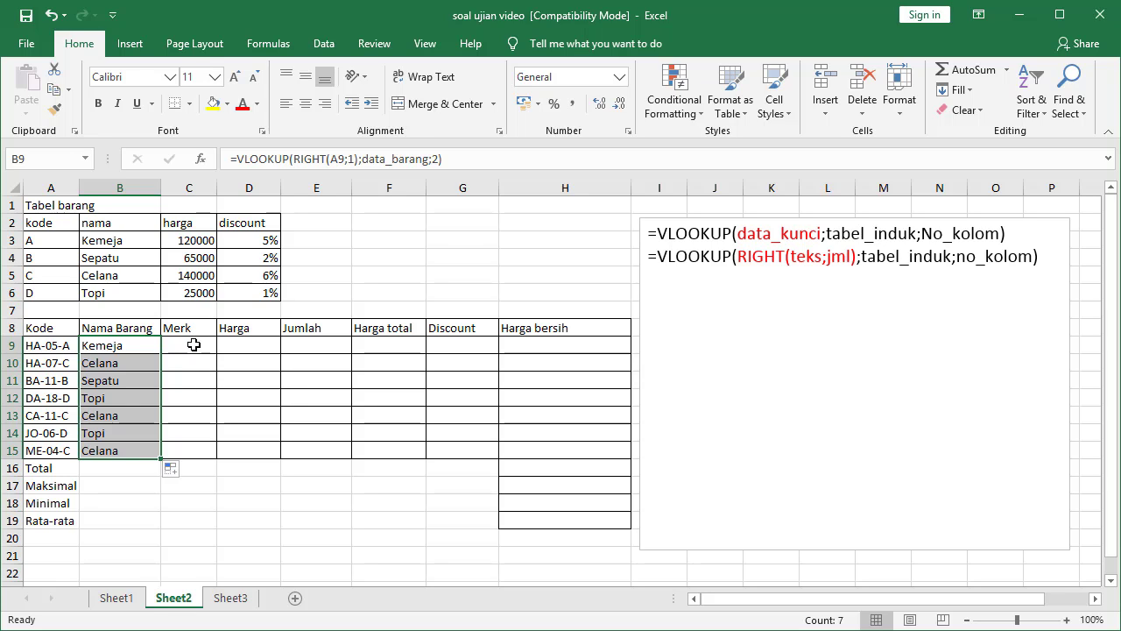
{"action": "left_click_drag", "start_coordinate": [217, 187], "coordinate": [237, 186]}
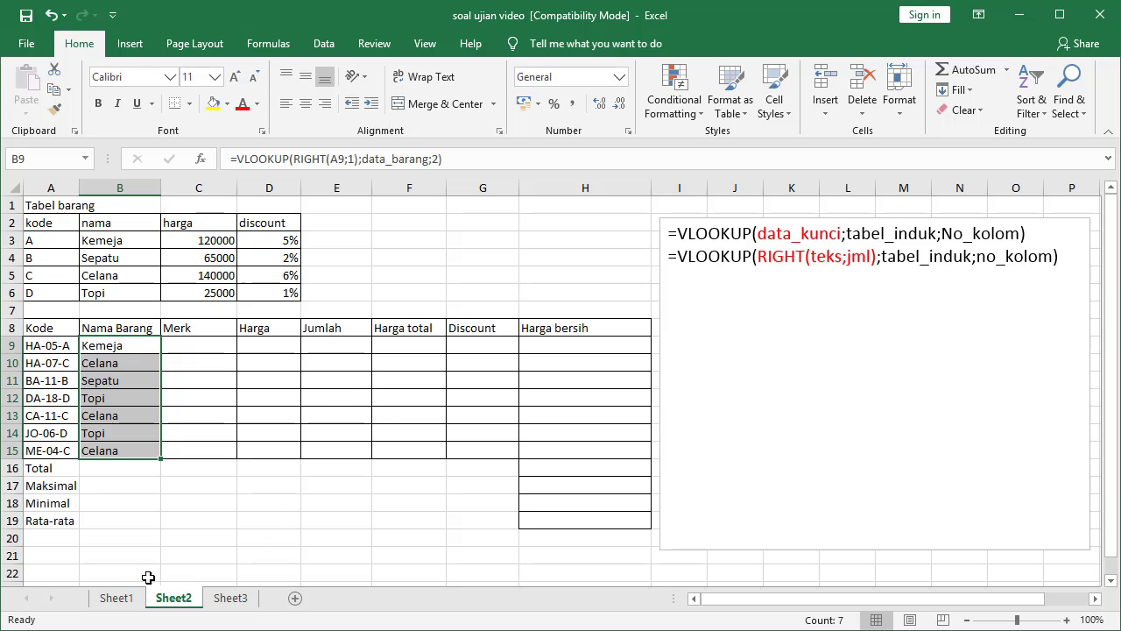
Step: Check Merk on Sheet1 and add note lines on Sheet2: Jika HA maka Hasenda, Jika BA maka Bata, Jika DA maka Dadung, Jika ME maka Merlin
{"action": "left_click", "coordinate": [117, 599]}
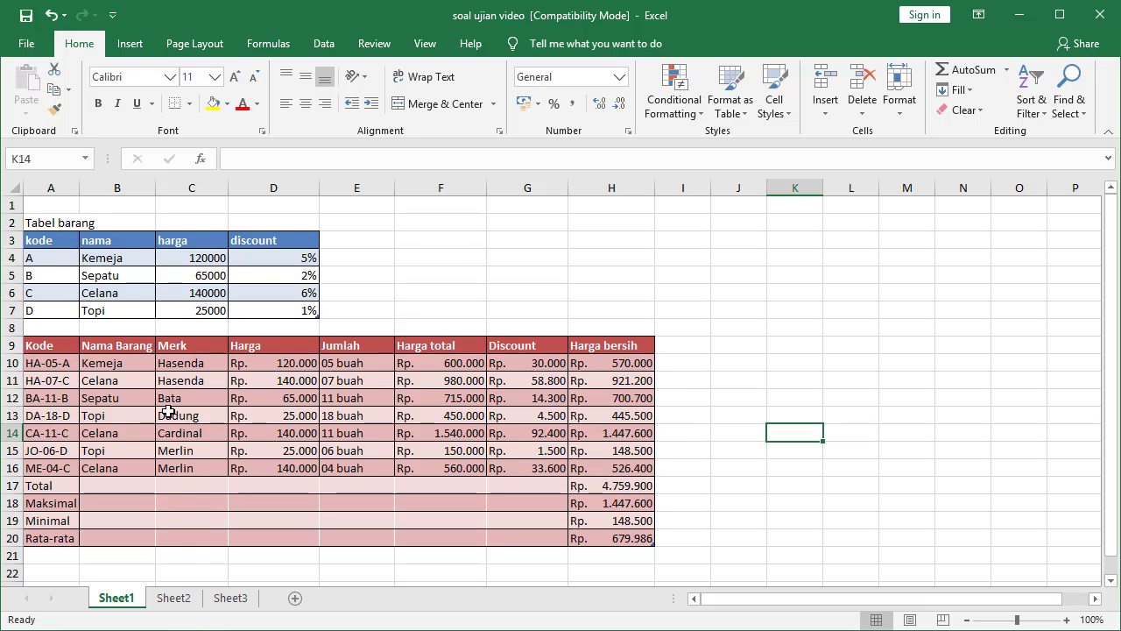
{"action": "left_click", "coordinate": [180, 605]}
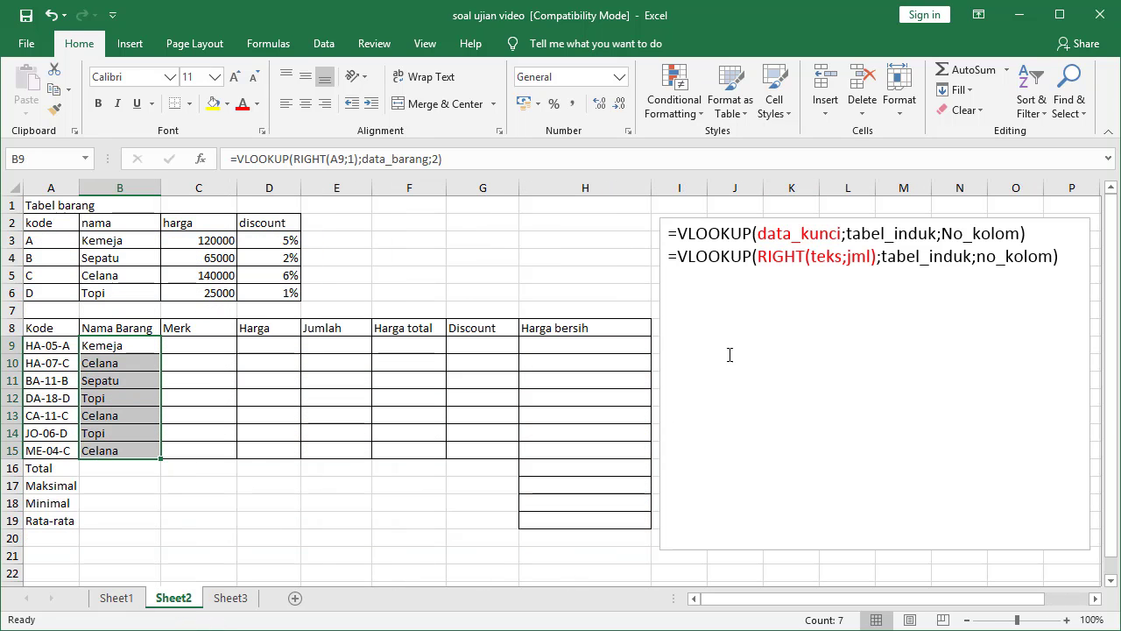
{"action": "left_click", "coordinate": [744, 304]}
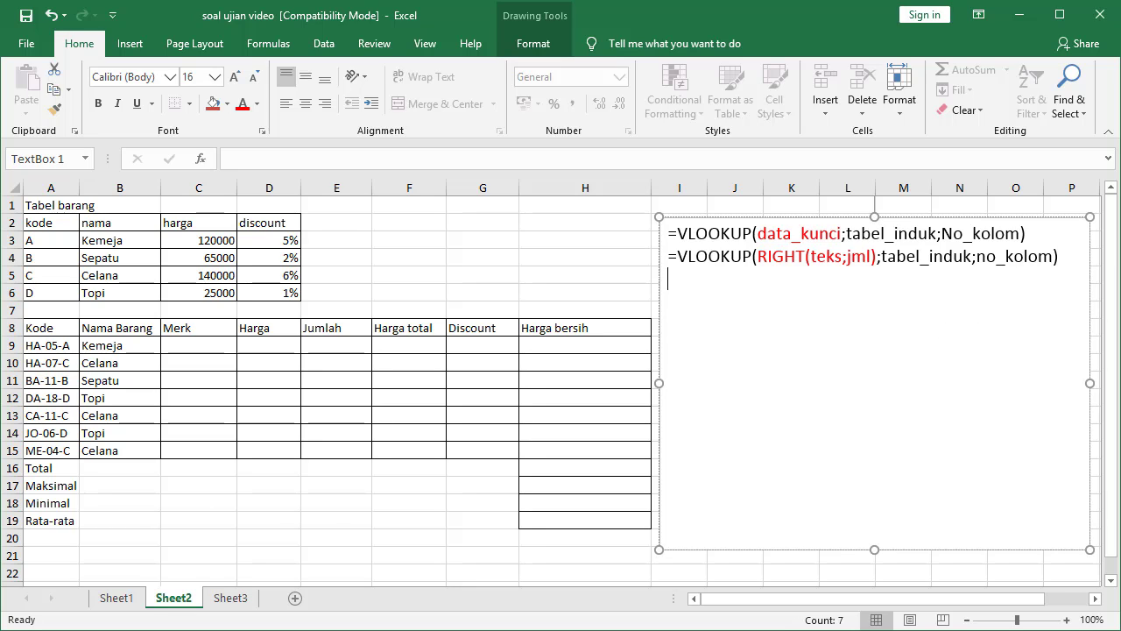
{"action": "type", "text": "ka HA maka"}
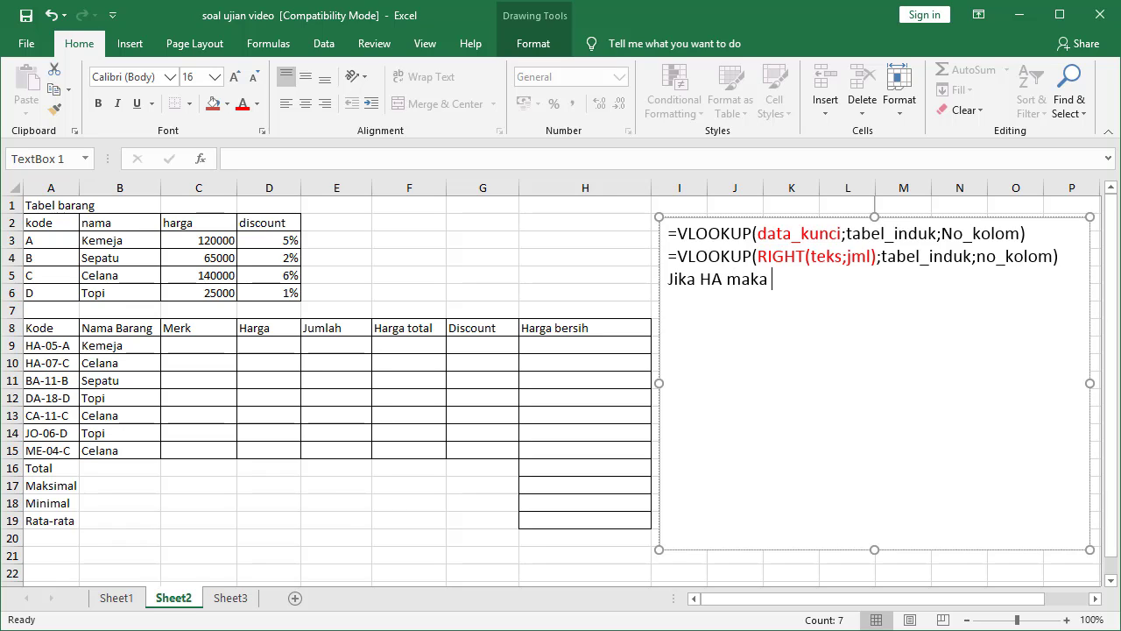
{"action": "type", "text": " Hase"}
{"action": "type", "text": "nda "}
{"action": "type", "text": "Jik"}
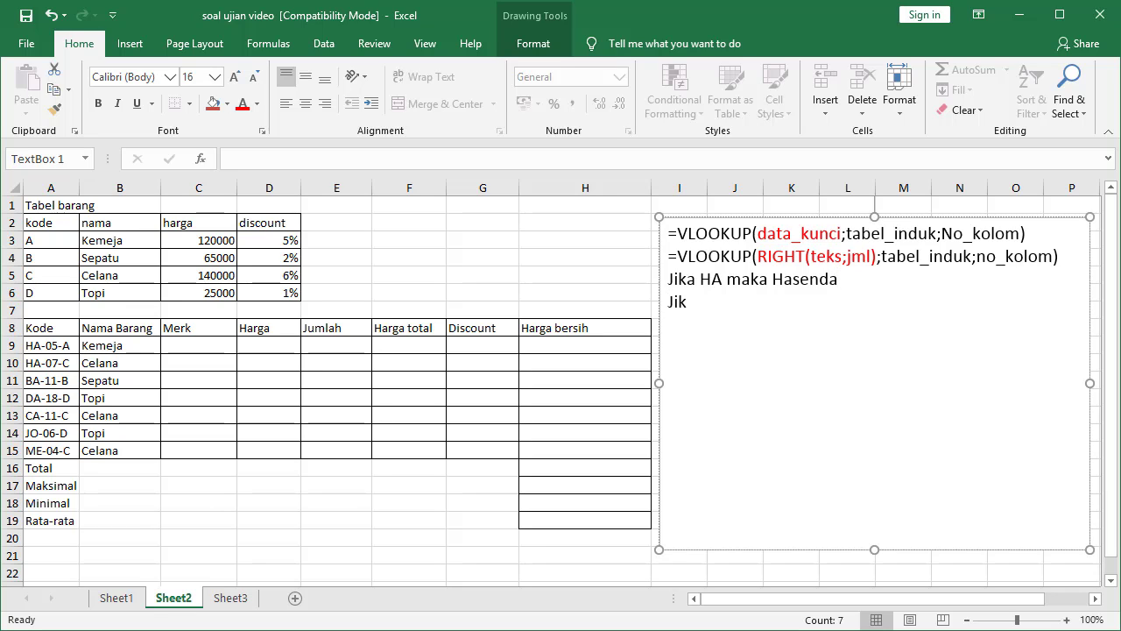
{"action": "type", "text": "a BA maka Bata Jika"}
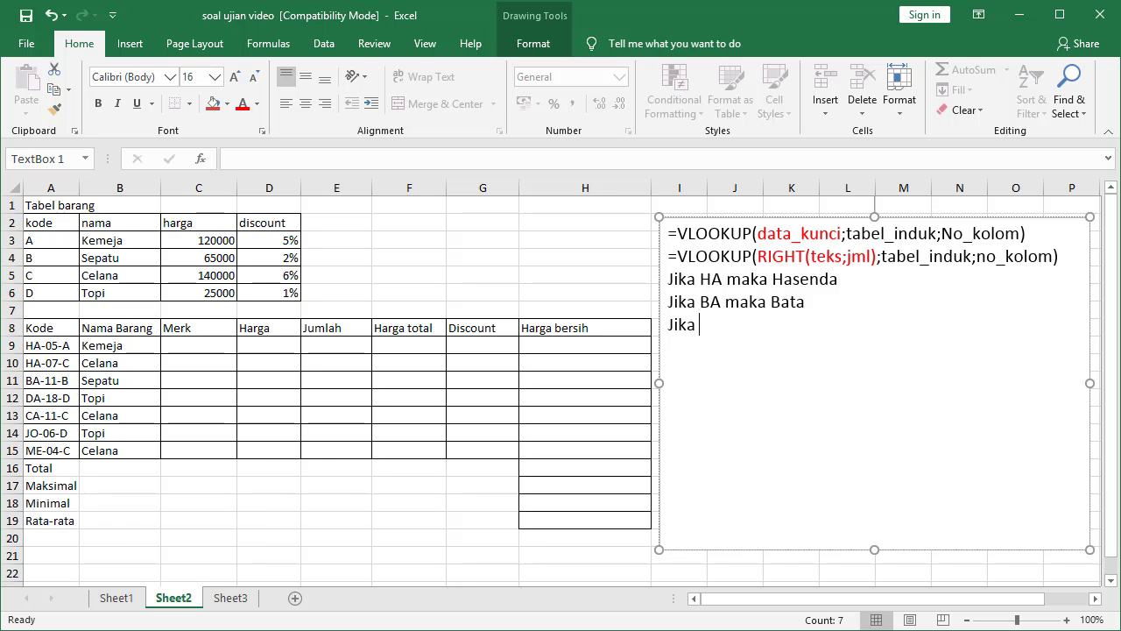
{"action": "type", "text": " DA maka Dadu"}
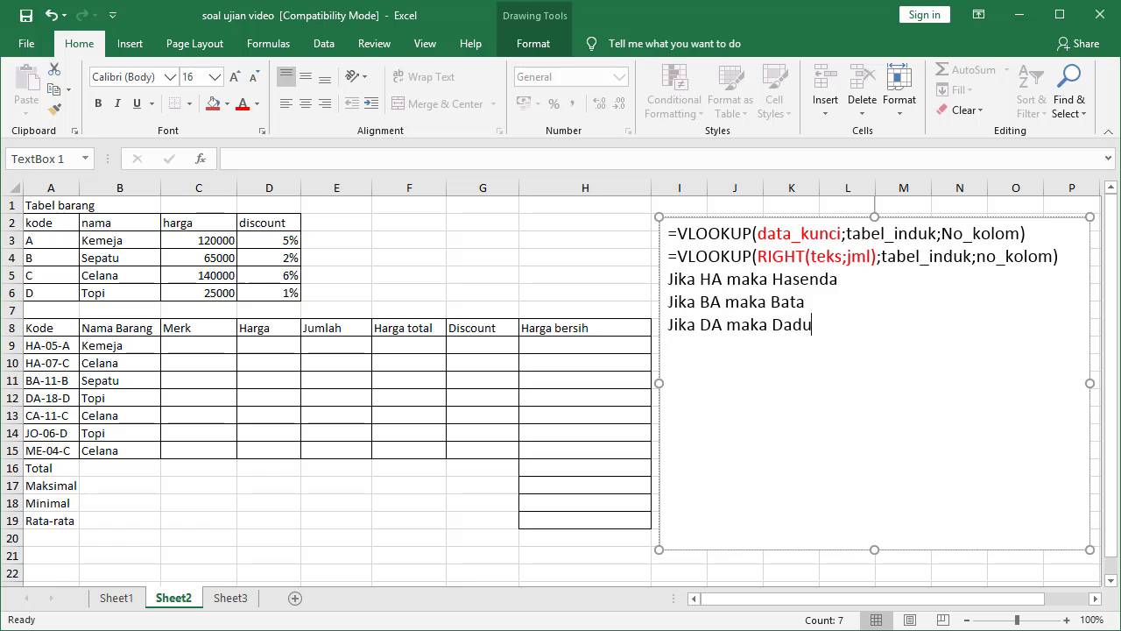
{"action": "type", "text": "ng Jika ME maka Merlin"}
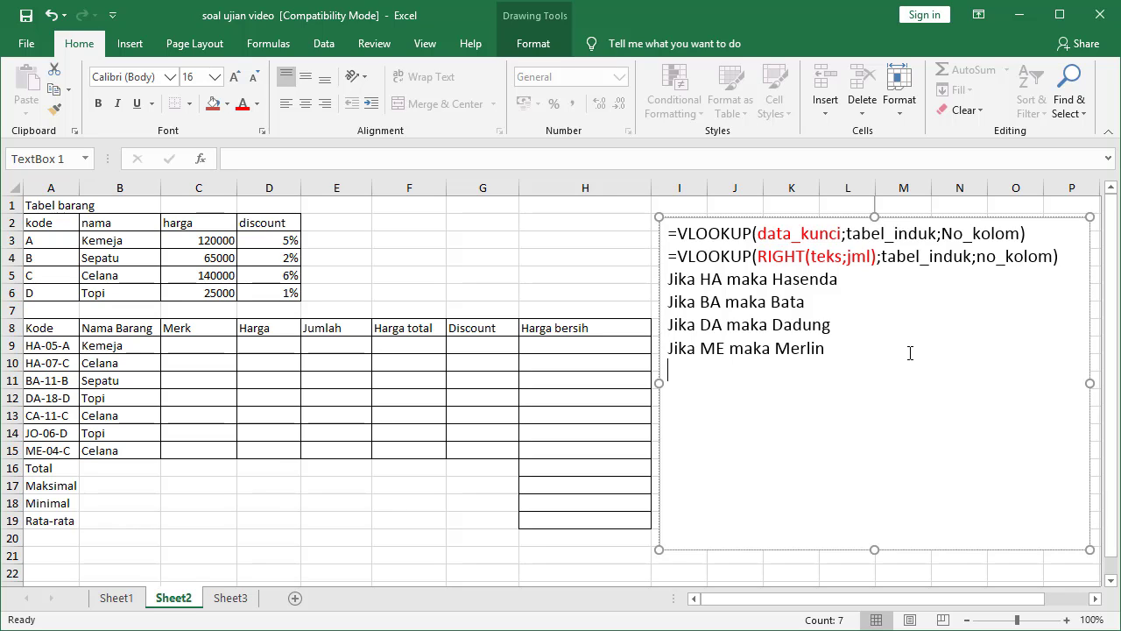
Step: Add the syntax line =IF(logika_test;Pilihan Benar;Pilihan Salah) below the Merk rules in the text box
{"action": "type", "text": "(logika_tes"}
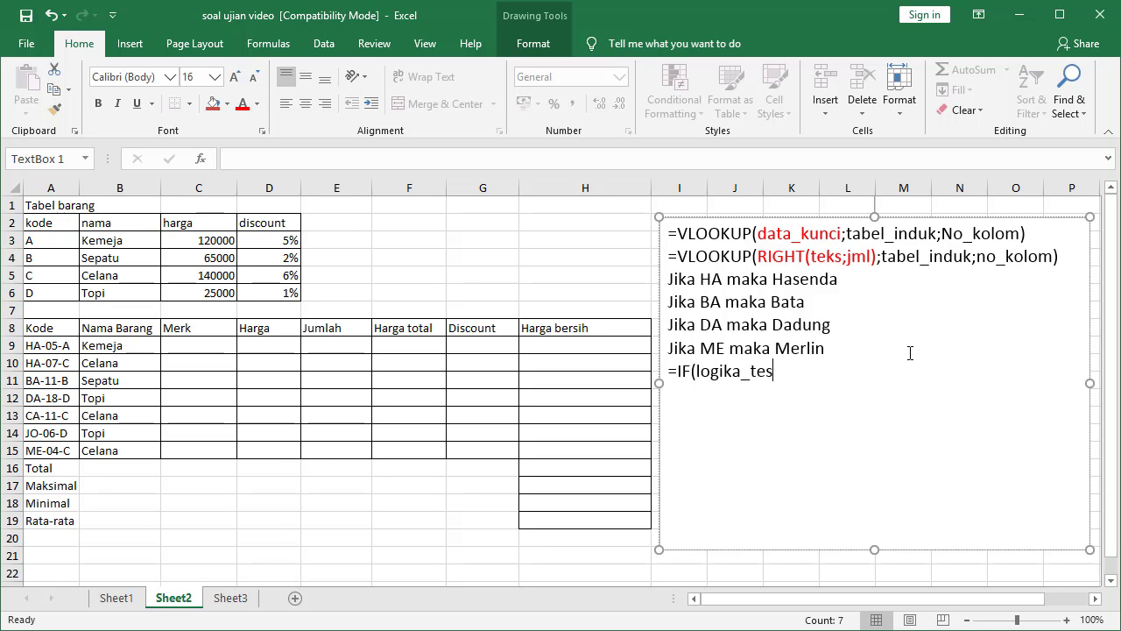
{"action": "type", "text": "t;Pilihan Benar"}
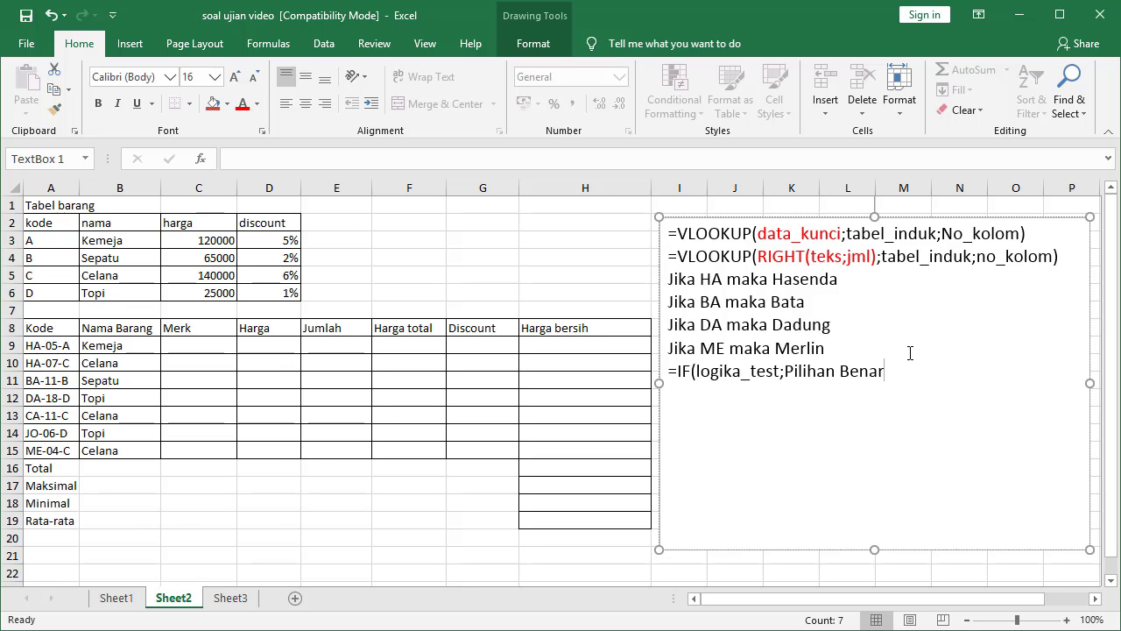
{"action": "type", "text": ";Pilihan Salah)"}
{"action": "left_click_drag", "start_coordinate": [890, 371], "coordinate": [984, 373]}
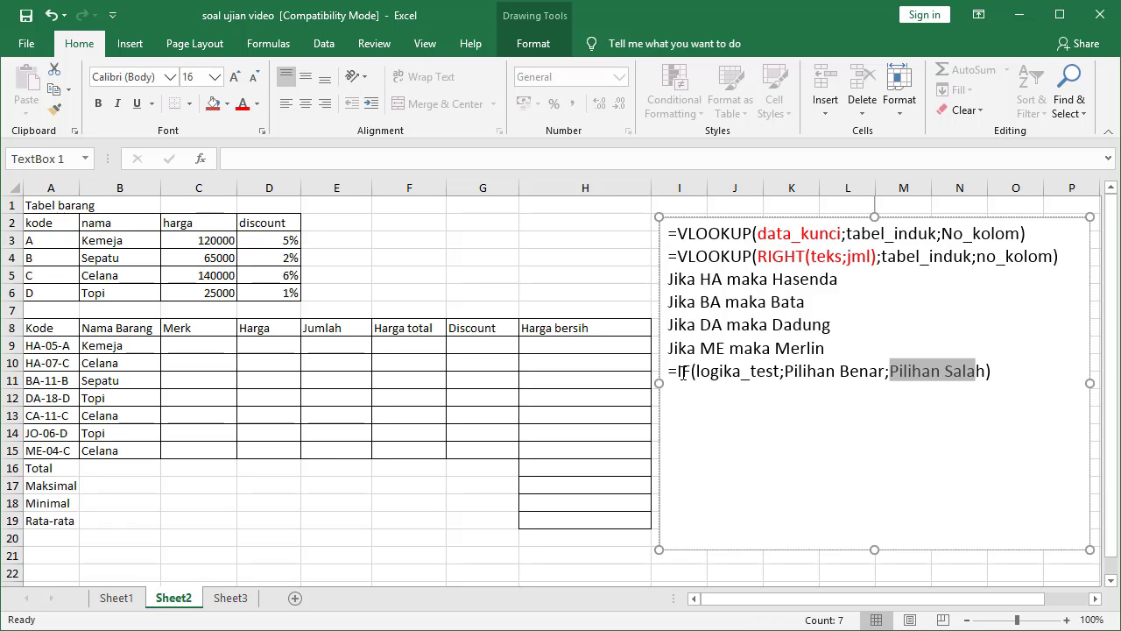
Step: Copy the IF expression without its equals sign and paste it as text over Pilihan Salah to form a nested IF
{"action": "left_click_drag", "start_coordinate": [679, 372], "coordinate": [990, 375]}
{"action": "right_click", "coordinate": [984, 373]}
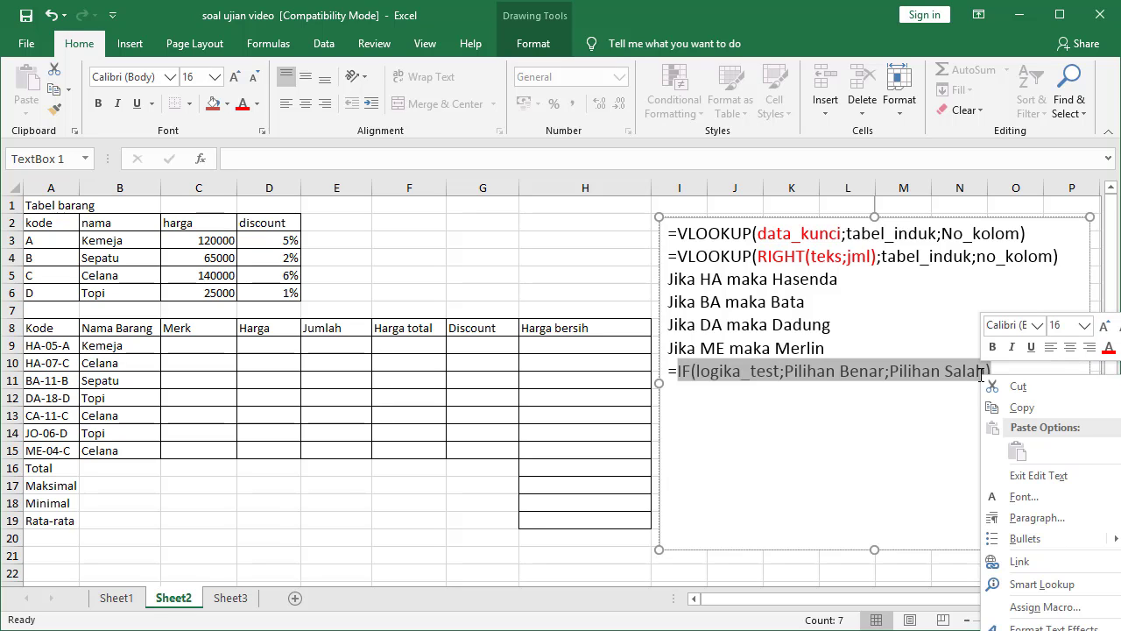
{"action": "left_click", "coordinate": [1020, 406]}
{"action": "left_click", "coordinate": [889, 370]}
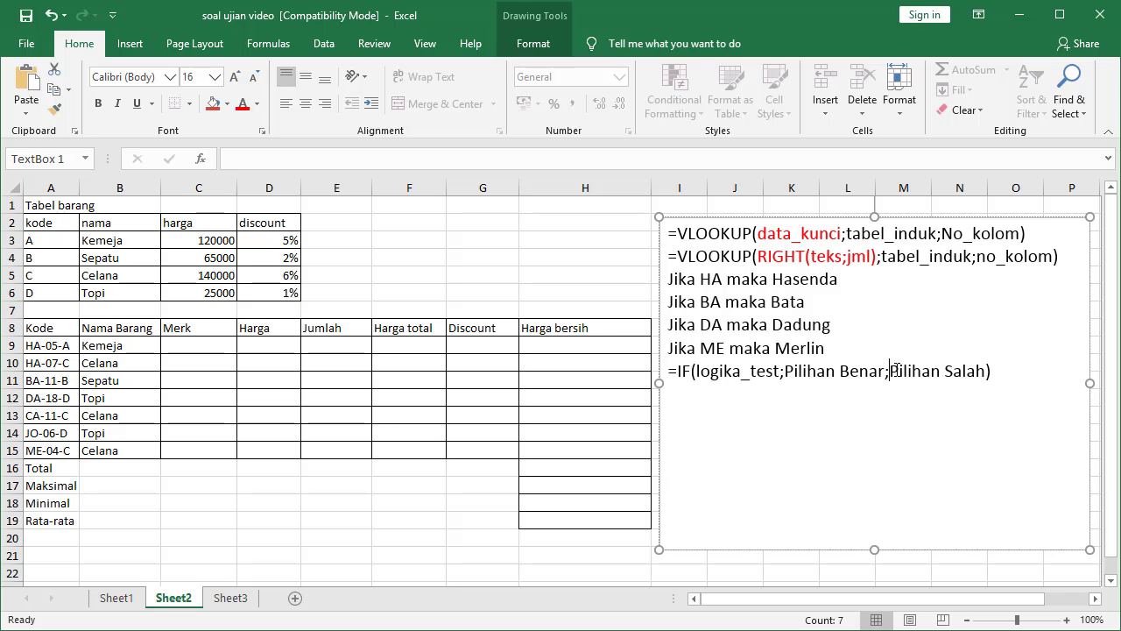
{"action": "left_click_drag", "start_coordinate": [895, 371], "coordinate": [972, 375]}
{"action": "right_click", "coordinate": [973, 374]}
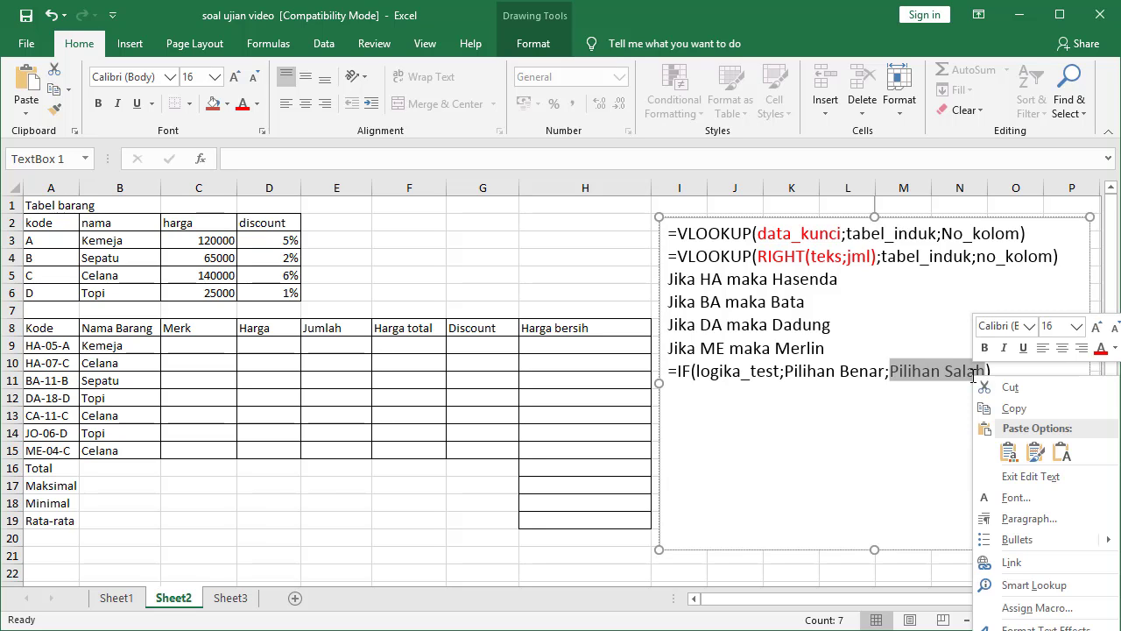
{"action": "left_click", "coordinate": [1060, 463]}
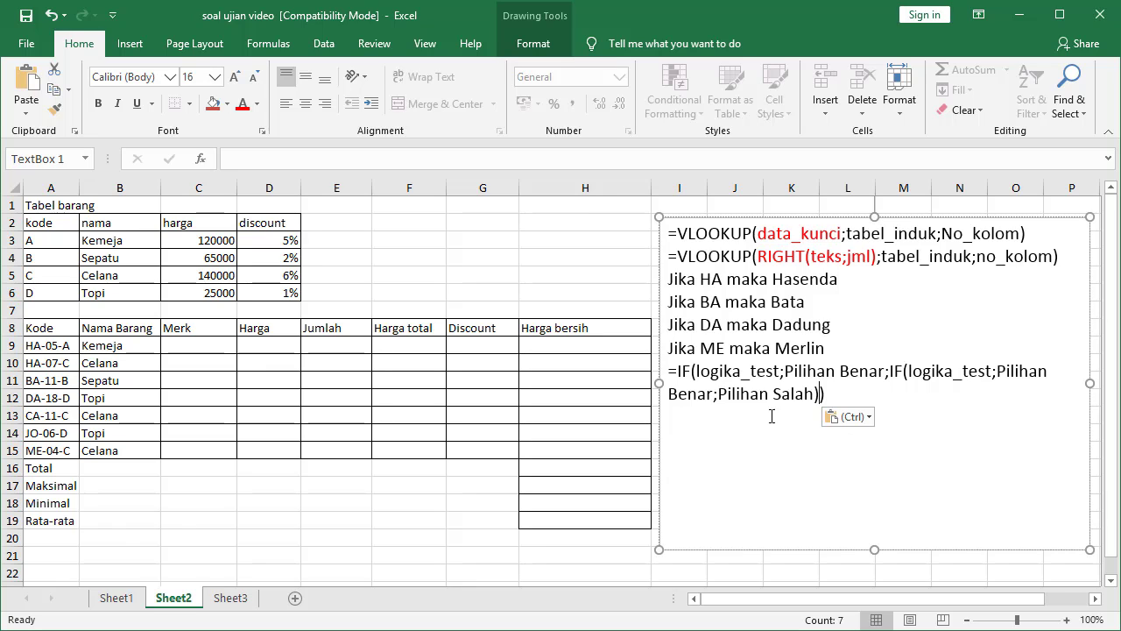
Step: Insert a third IF(logika_test;Pilihan Benar;Pilihan Salah) after the second Pilihan Salah, separated by a semicolon, and tidy the stray letter
{"action": "left_click_drag", "start_coordinate": [745, 399], "coordinate": [807, 397]}
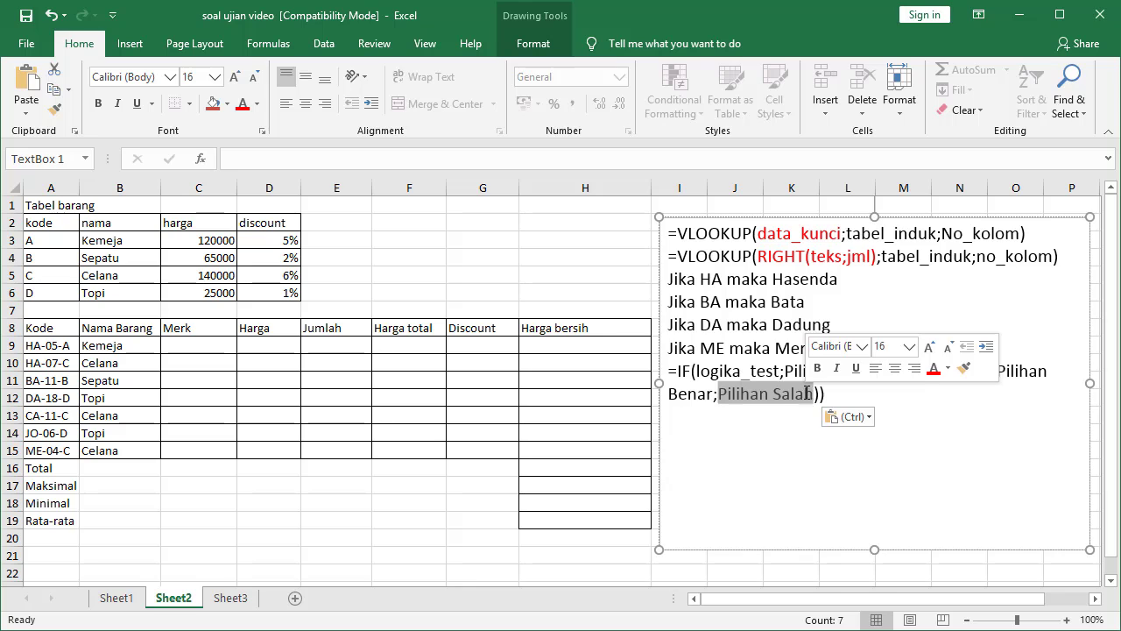
{"action": "right_click", "coordinate": [807, 396]}
{"action": "left_click", "coordinate": [895, 471]}
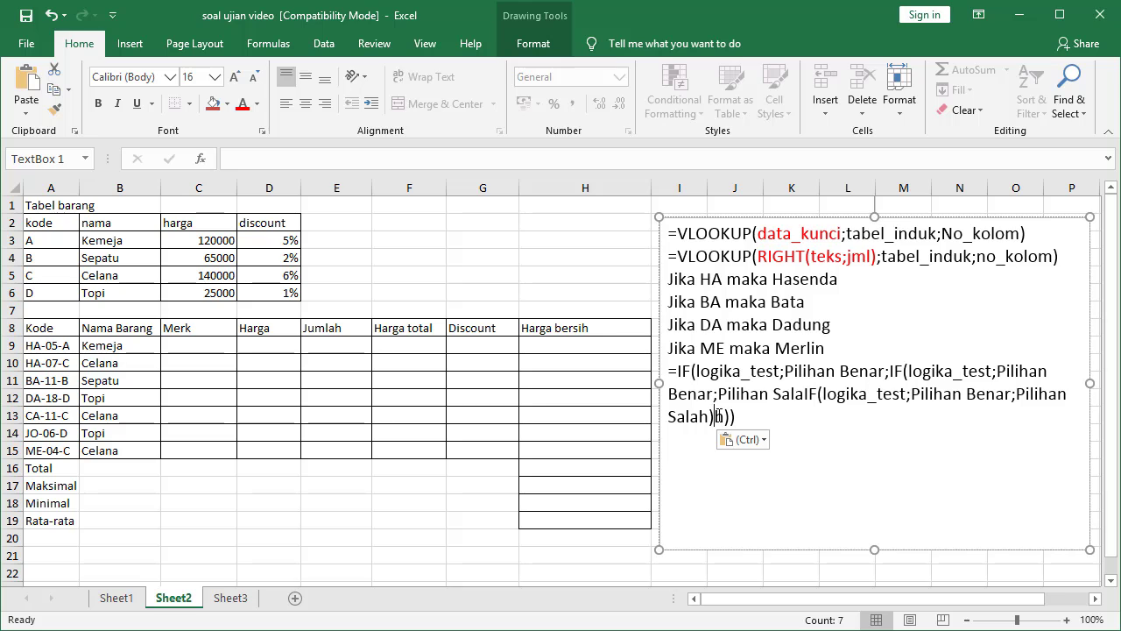
{"action": "left_click_drag", "start_coordinate": [718, 416], "coordinate": [722, 417]}
{"action": "type", "text": ")"}
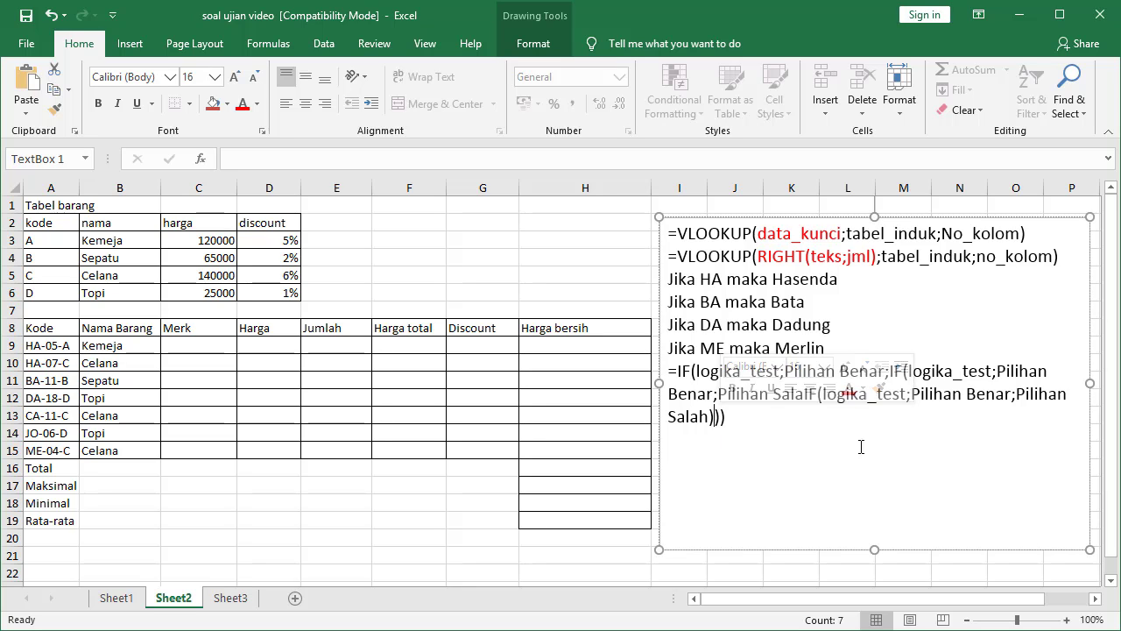
{"action": "left_click", "coordinate": [803, 394]}
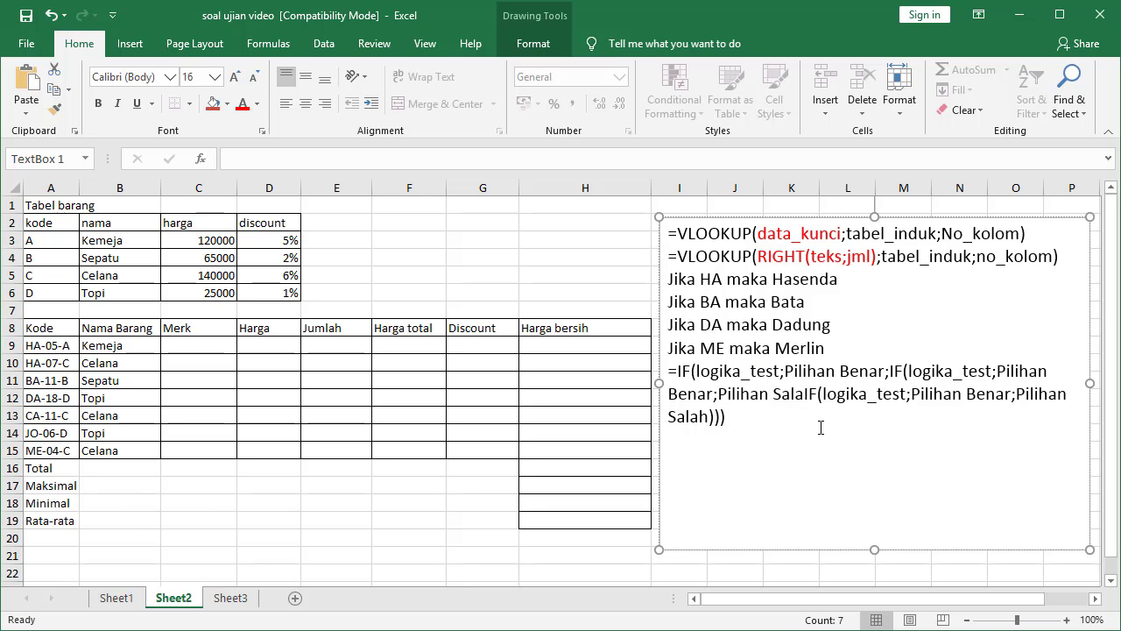
{"action": "type", "text": "h;"}
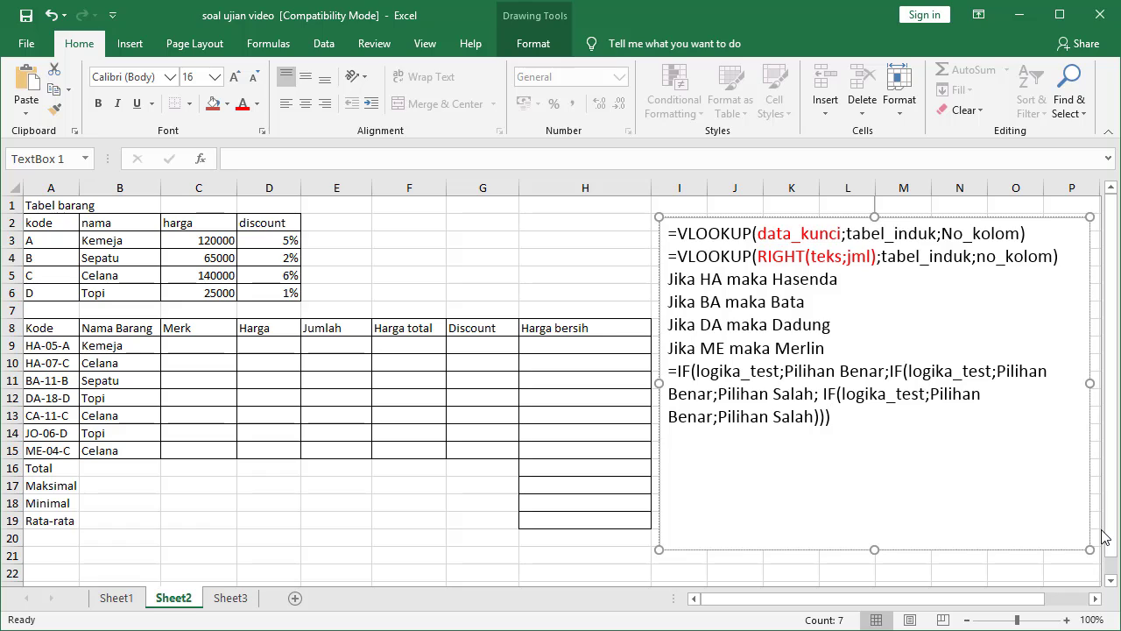
Step: Add the line LEFT(teks;2) below the nested IF, copy it over the first logika_test and append ="HA" to that test
{"action": "type", "text": "LEFT(teks;2)"}
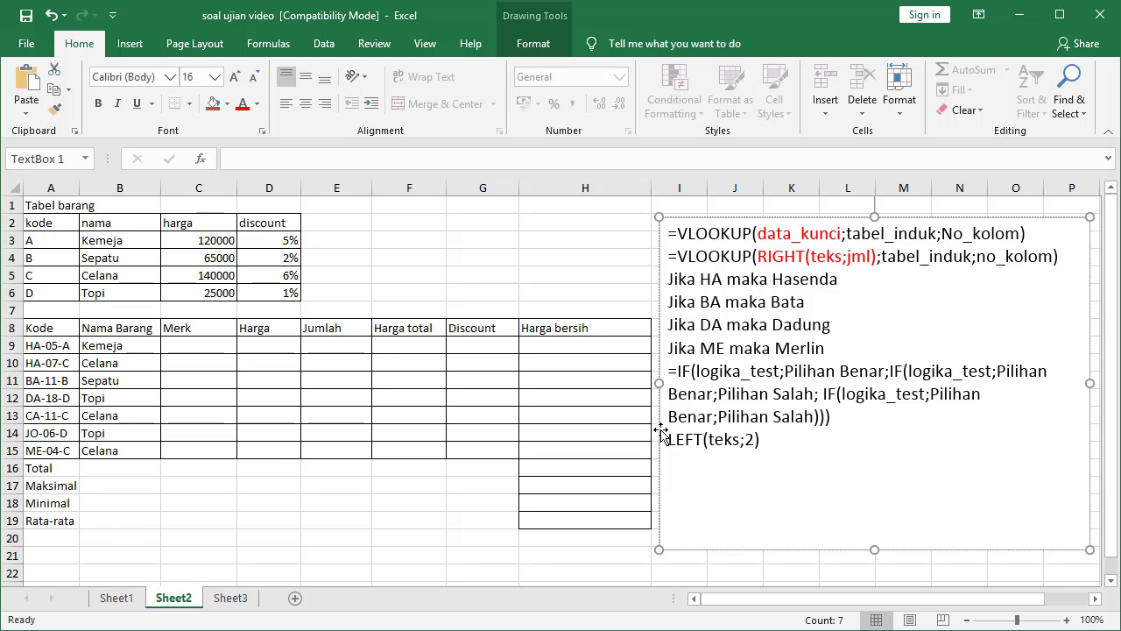
{"action": "left_click_drag", "start_coordinate": [670, 438], "coordinate": [757, 443]}
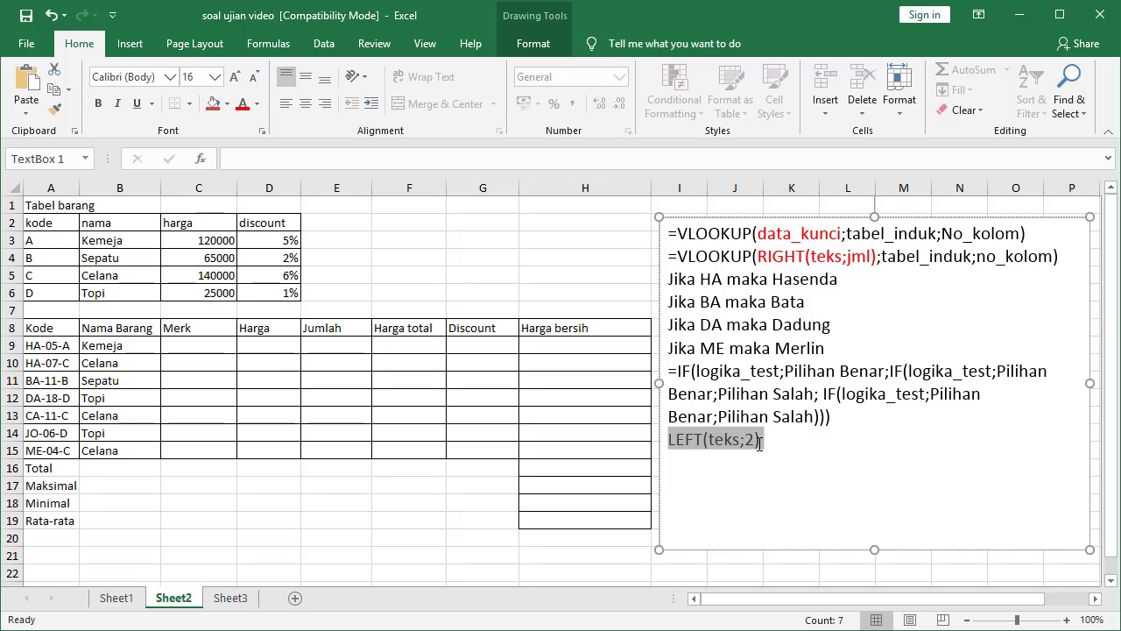
{"action": "right_click", "coordinate": [754, 442]}
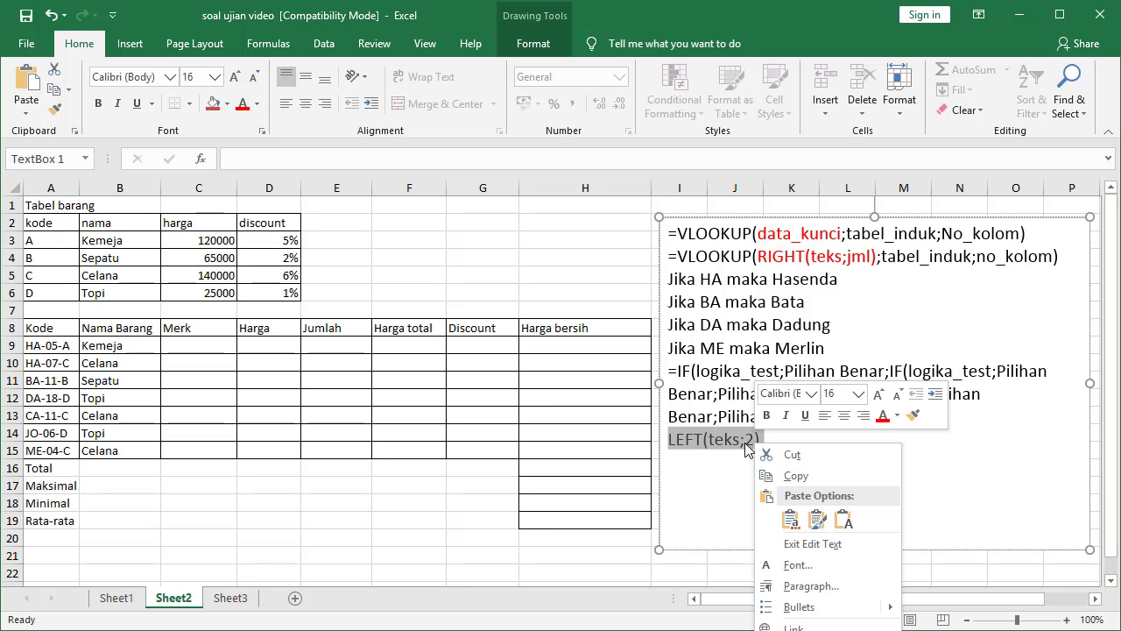
{"action": "left_click", "coordinate": [808, 475]}
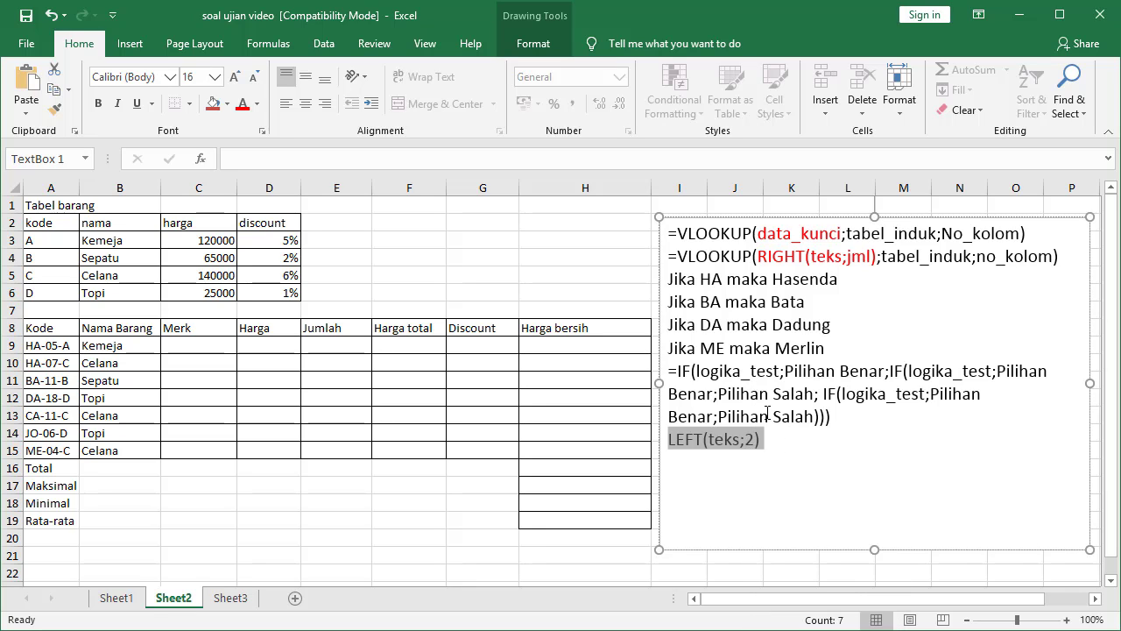
{"action": "left_click_drag", "start_coordinate": [697, 370], "coordinate": [781, 371]}
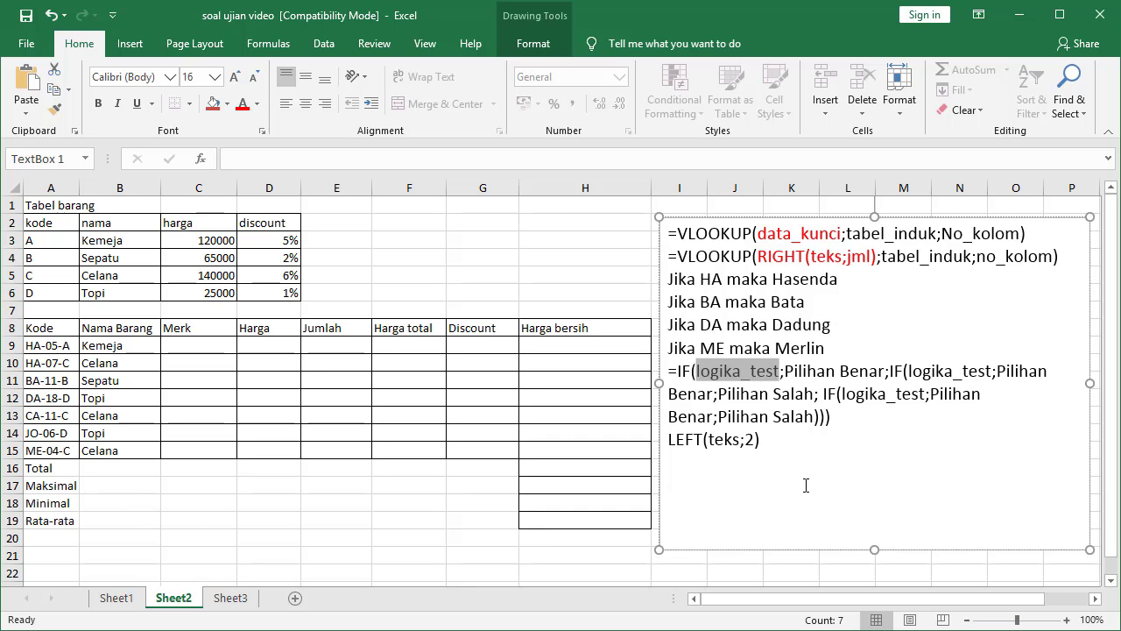
{"action": "key", "text": "ctrl+v"}
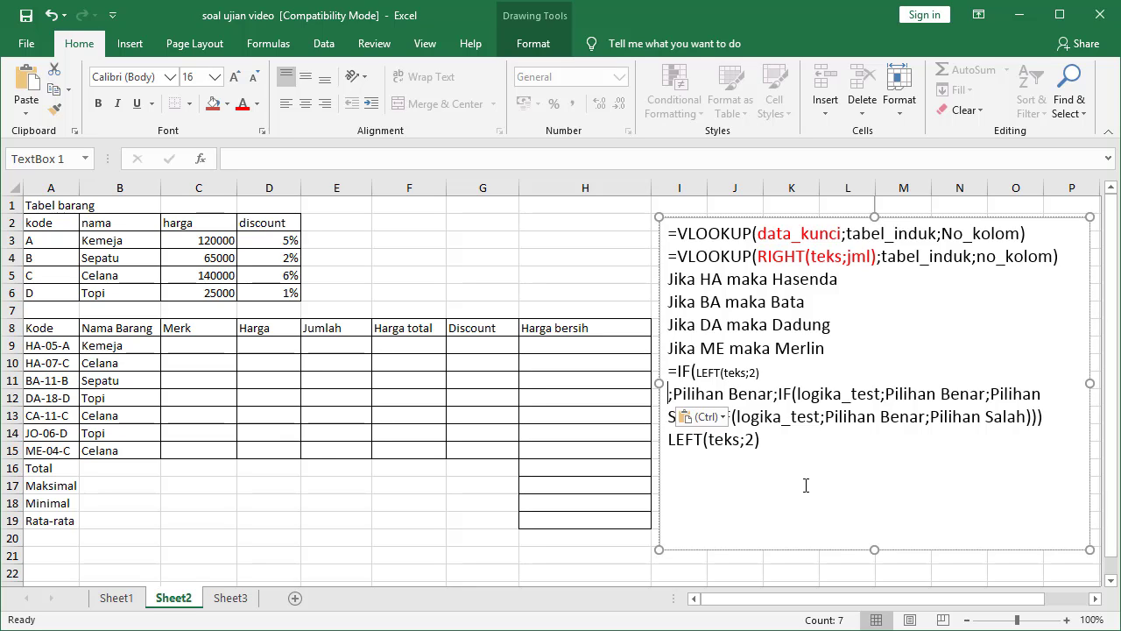
{"action": "type", "text": "=\"HA\""}
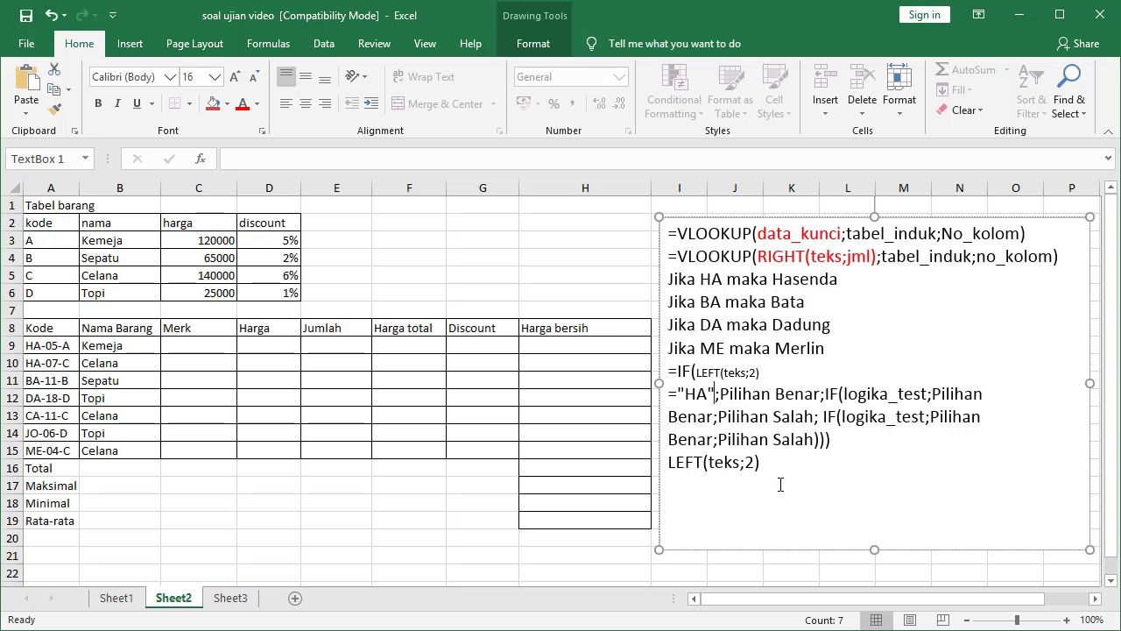
Step: Widen the text box leftward into column F and remove the line break between LEFT(teks;2) and ="HA"
{"action": "left_click_drag", "start_coordinate": [658, 383], "coordinate": [406, 383]}
{"action": "left_click", "coordinate": [547, 379]}
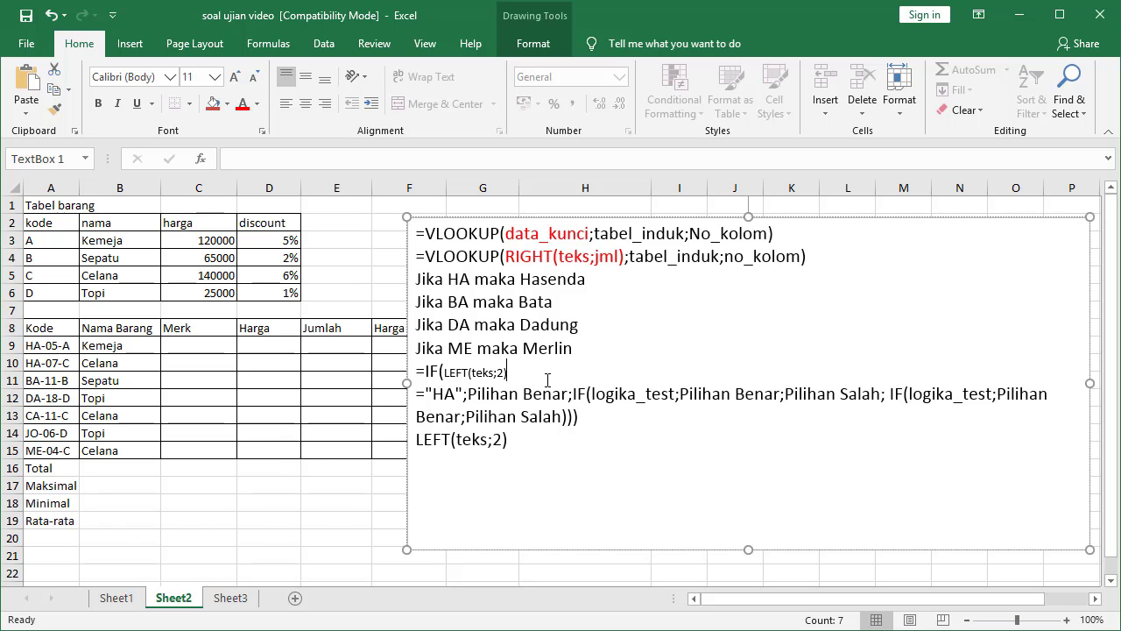
{"action": "key", "text": "Delete"}
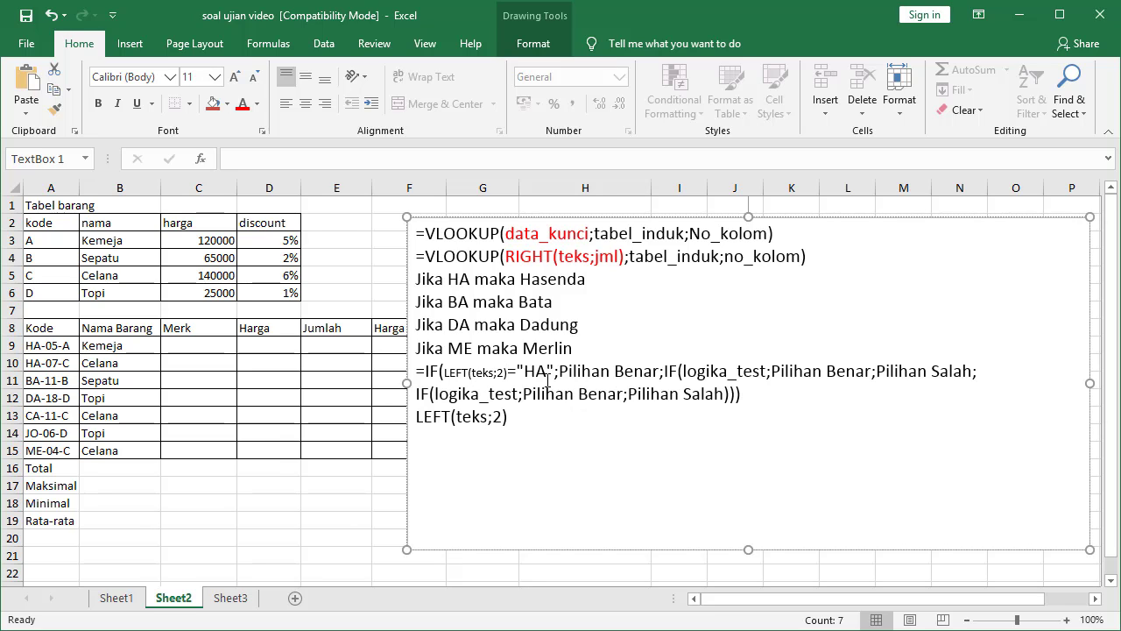
Step: Enlarge the pasted LEFT(teks;2) in the first IF test to font size 16
{"action": "left_click", "coordinate": [445, 371]}
{"action": "left_click", "coordinate": [509, 371], "text": "shift"}
{"action": "key", "text": "shift+Left"}
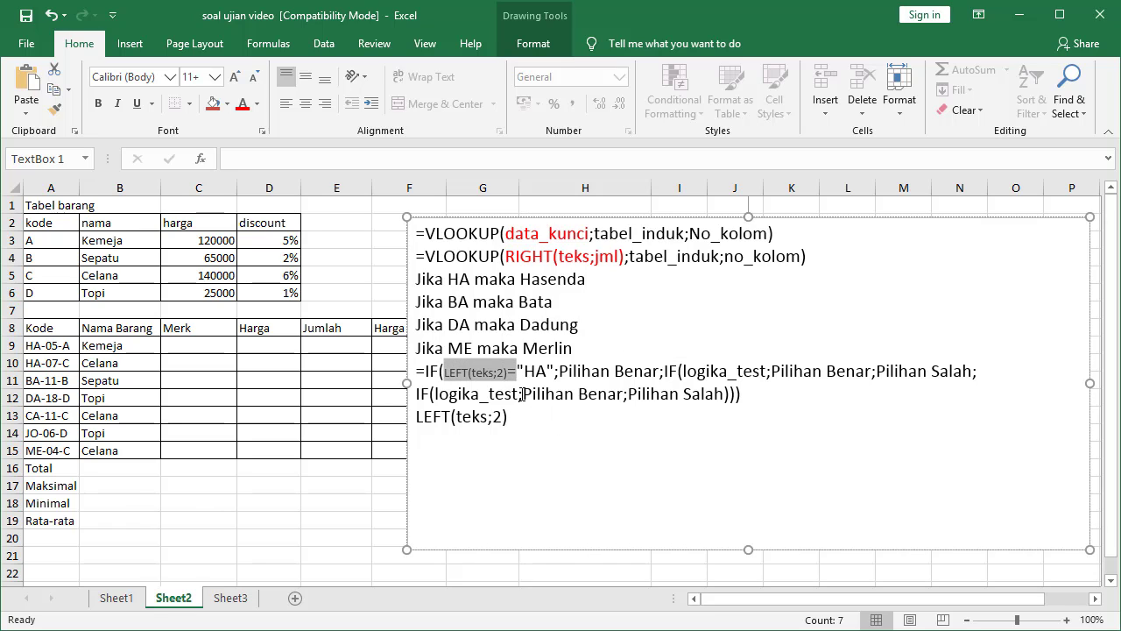
{"action": "left_click", "coordinate": [235, 77]}
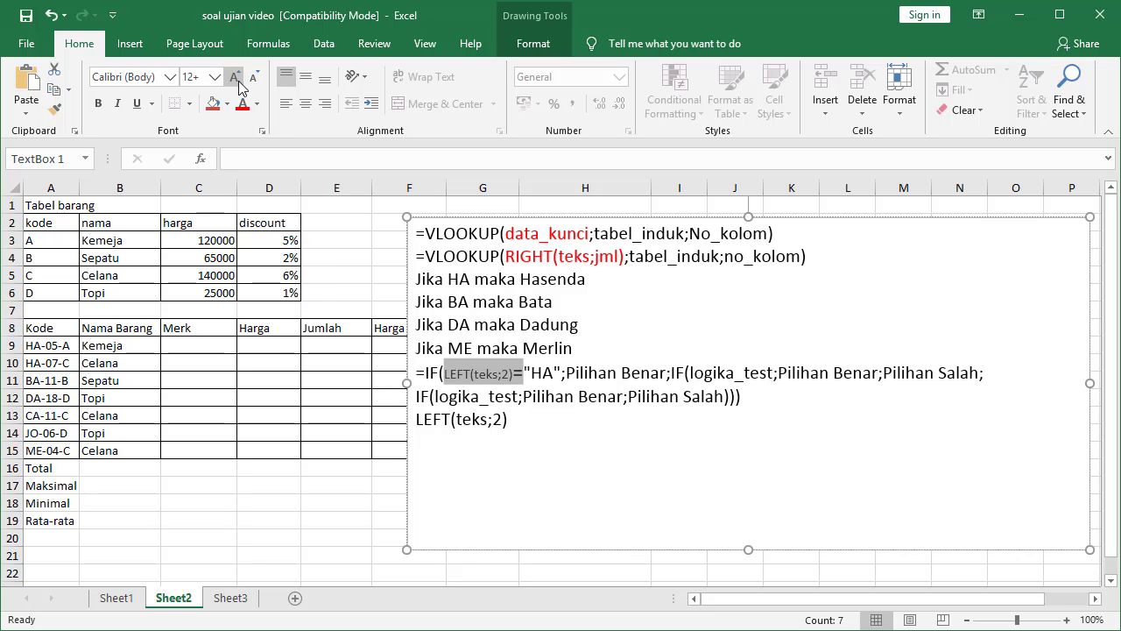
{"action": "double_click", "coordinate": [487, 375]}
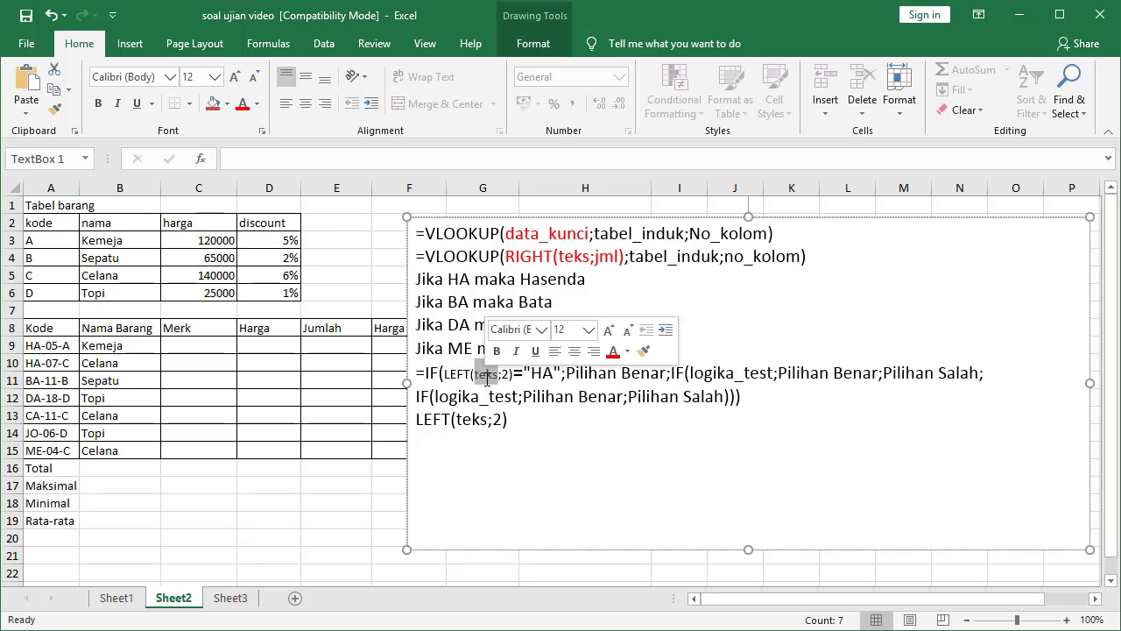
{"action": "left_click", "coordinate": [444, 374]}
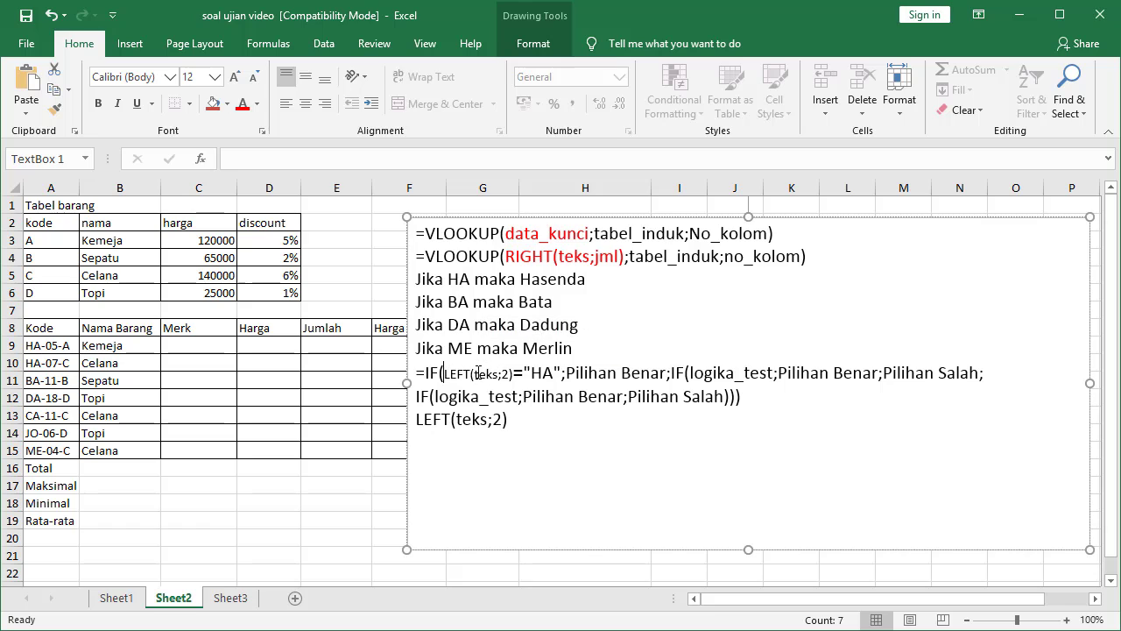
{"action": "left_click", "coordinate": [512, 373], "text": "shift"}
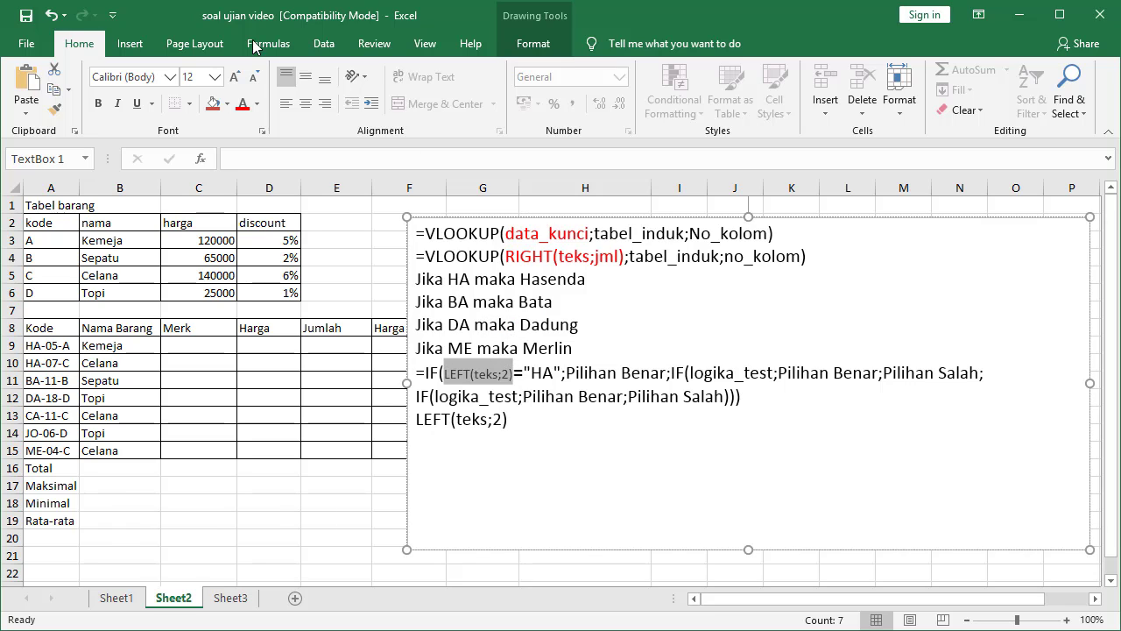
{"action": "left_click", "coordinate": [234, 77]}
{"action": "left_click", "coordinate": [234, 77]}
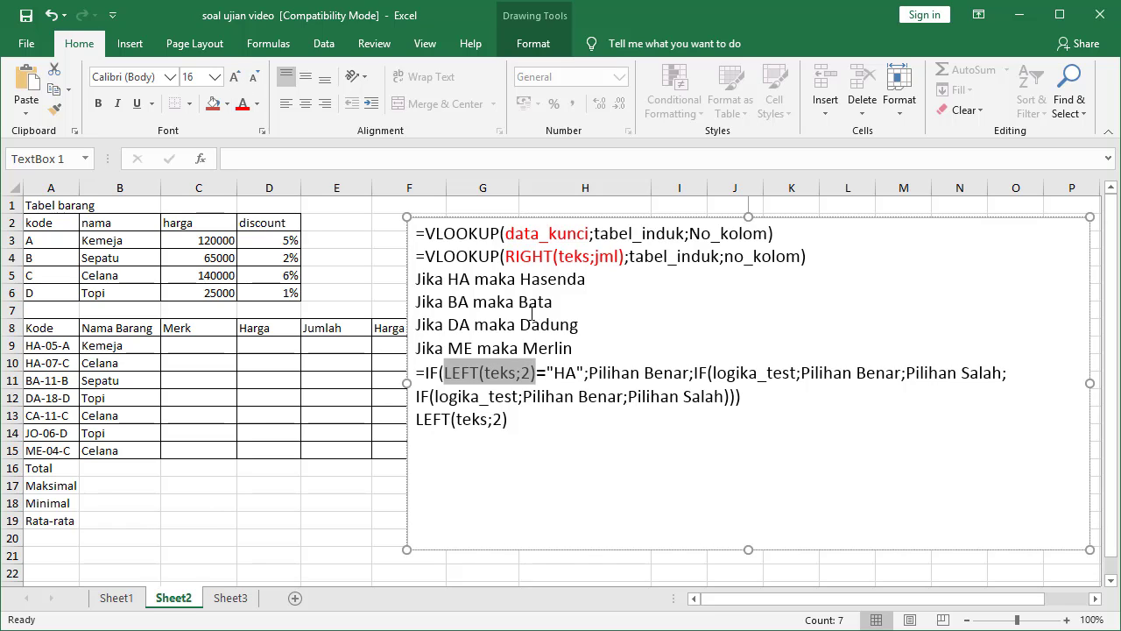
{"action": "left_click", "coordinate": [590, 374]}
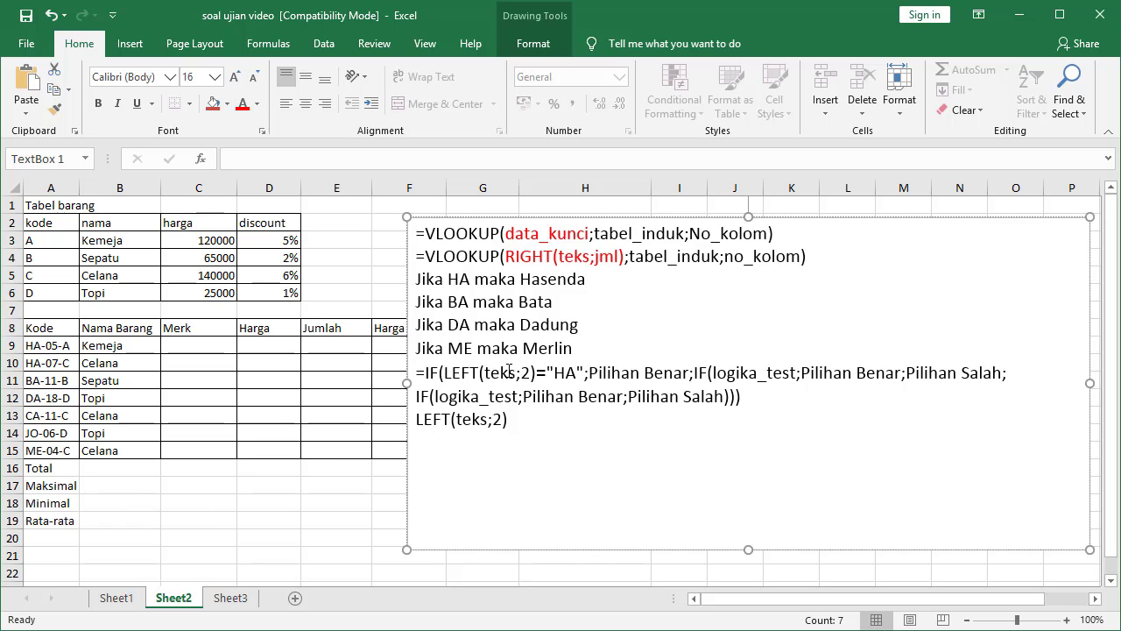
Step: Copy LEFT(teks;2)="HA" over the logika_test placeholders in the second and third IF
{"action": "left_click_drag", "start_coordinate": [446, 374], "coordinate": [579, 374]}
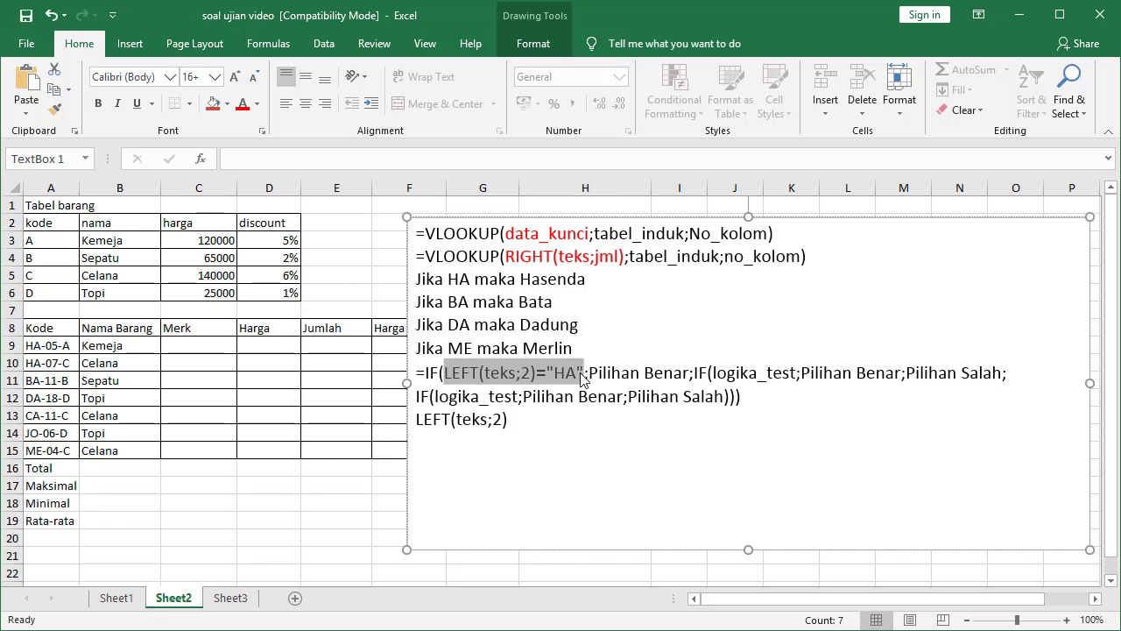
{"action": "left_click_drag", "start_coordinate": [714, 373], "coordinate": [796, 372]}
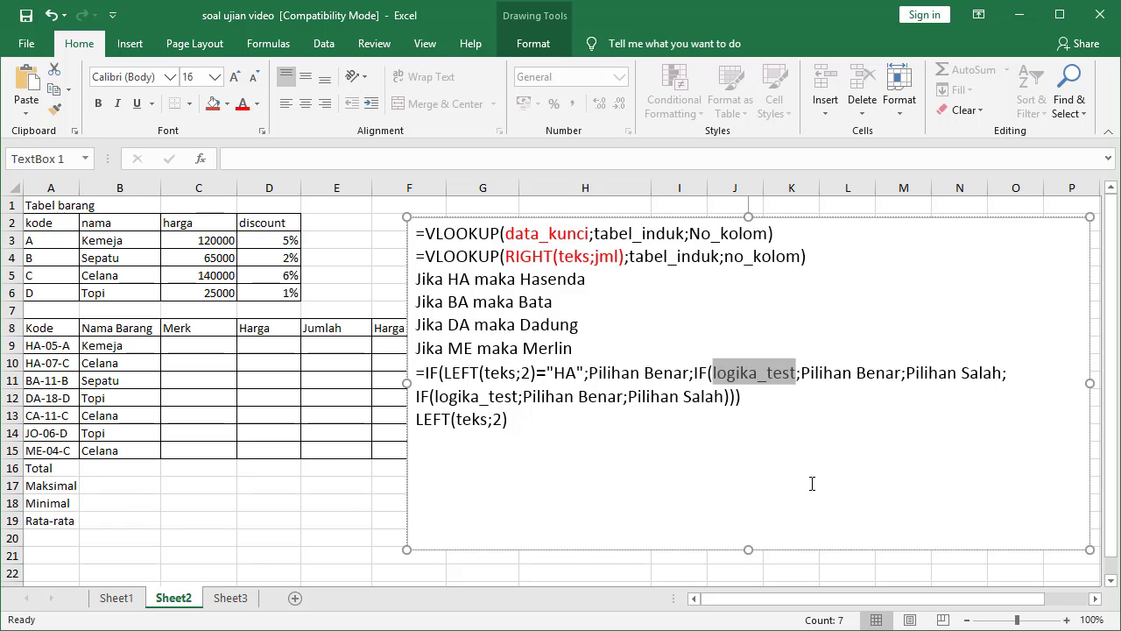
{"action": "type", "text": "LEFT(teks;2)=\"HA\""}
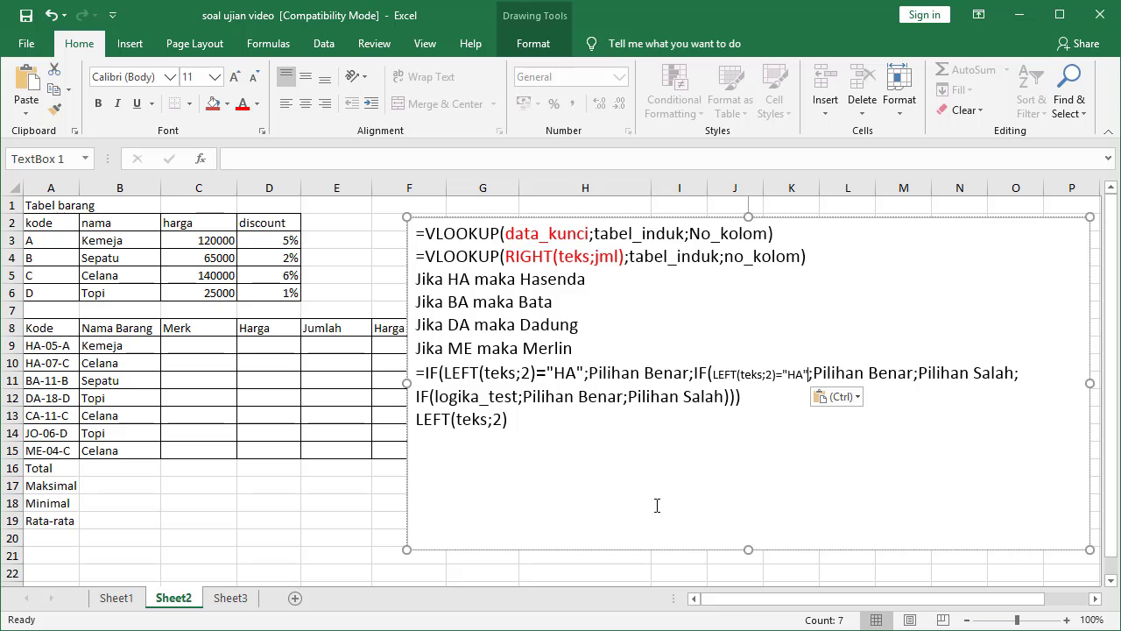
{"action": "left_click_drag", "start_coordinate": [438, 396], "coordinate": [473, 396]}
{"action": "left_click", "coordinate": [435, 396]}
{"action": "double_click", "coordinate": [436, 396]}
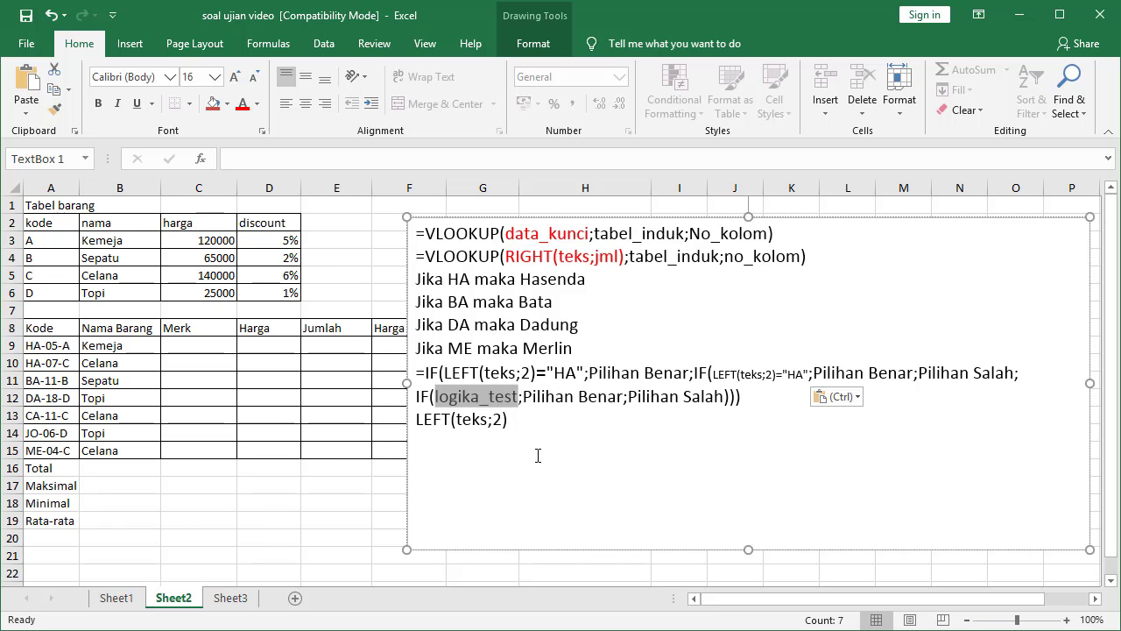
{"action": "type", "text": "LEFT(teks;2)=\"HA\""}
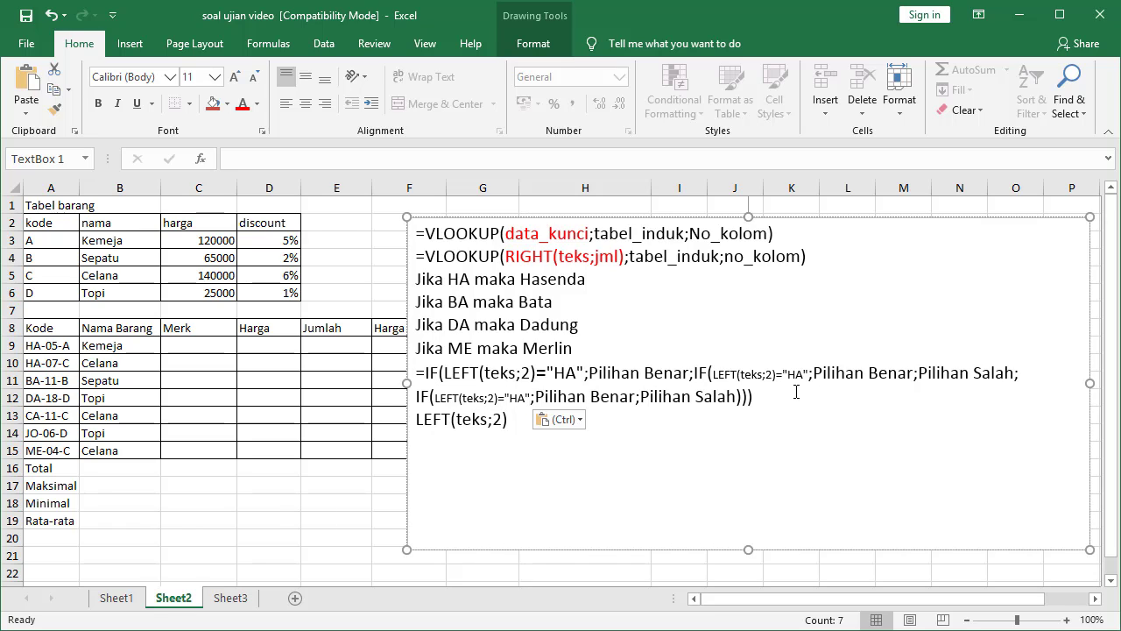
Step: Change the code in the second IF test to BA and in the third IF test to DA
{"action": "left_click_drag", "start_coordinate": [786, 374], "coordinate": [804, 377]}
{"action": "type", "text": "BA"}
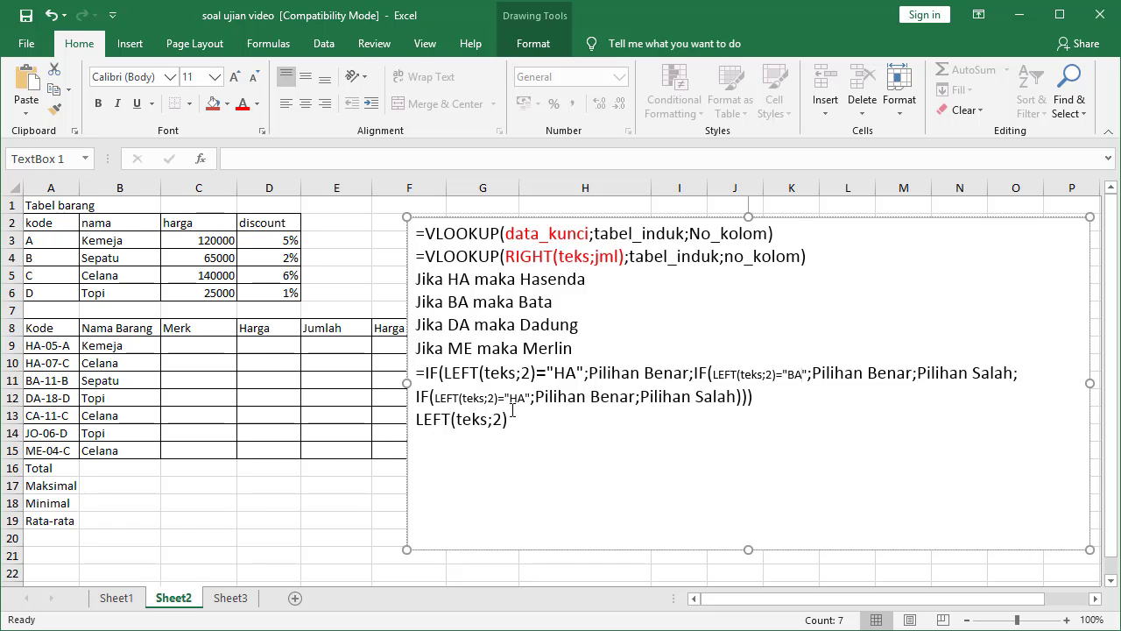
{"action": "left_click_drag", "start_coordinate": [510, 399], "coordinate": [523, 399]}
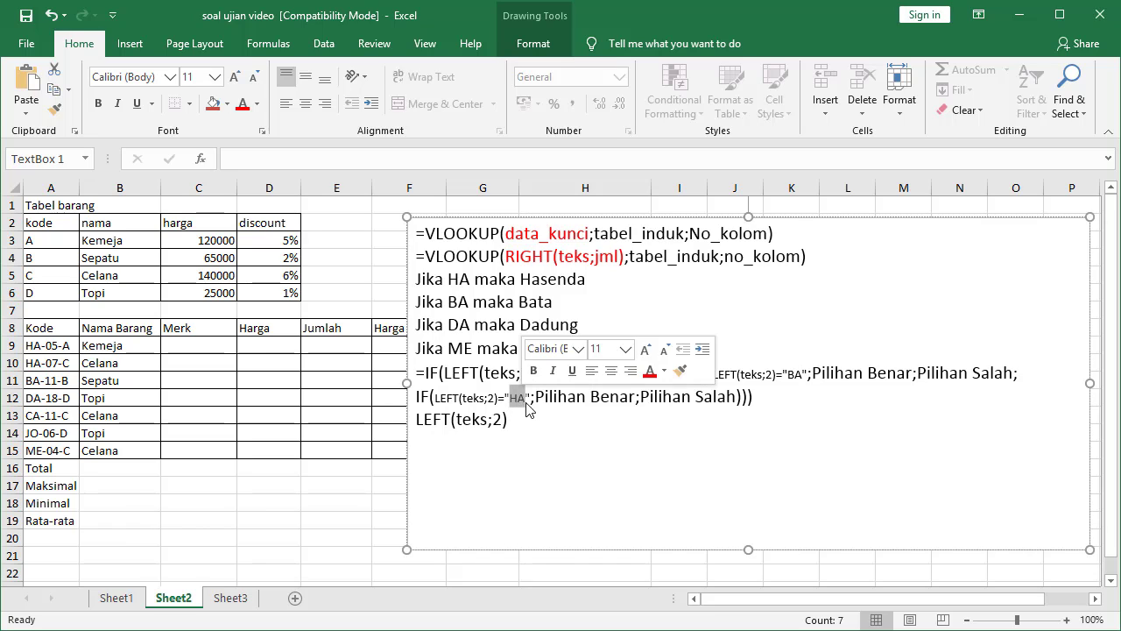
{"action": "type", "text": "DA"}
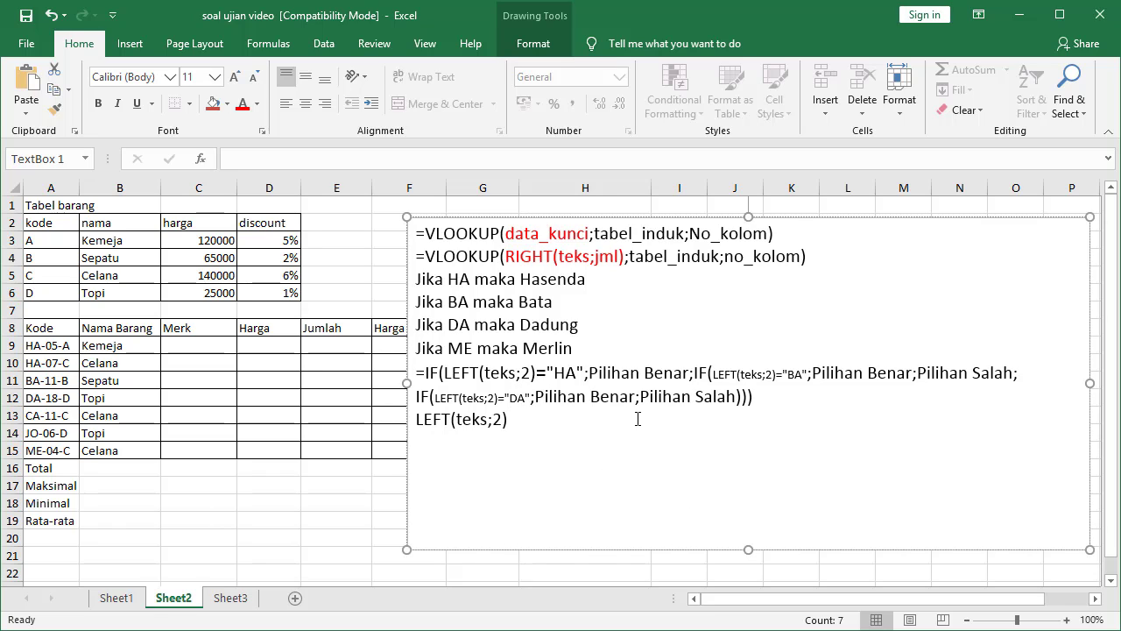
Step: Replace the Pilihan Benar placeholders in the text box's first and second IF with "Hasenda" and "Bata"
{"action": "left_click_drag", "start_coordinate": [590, 373], "coordinate": [691, 373]}
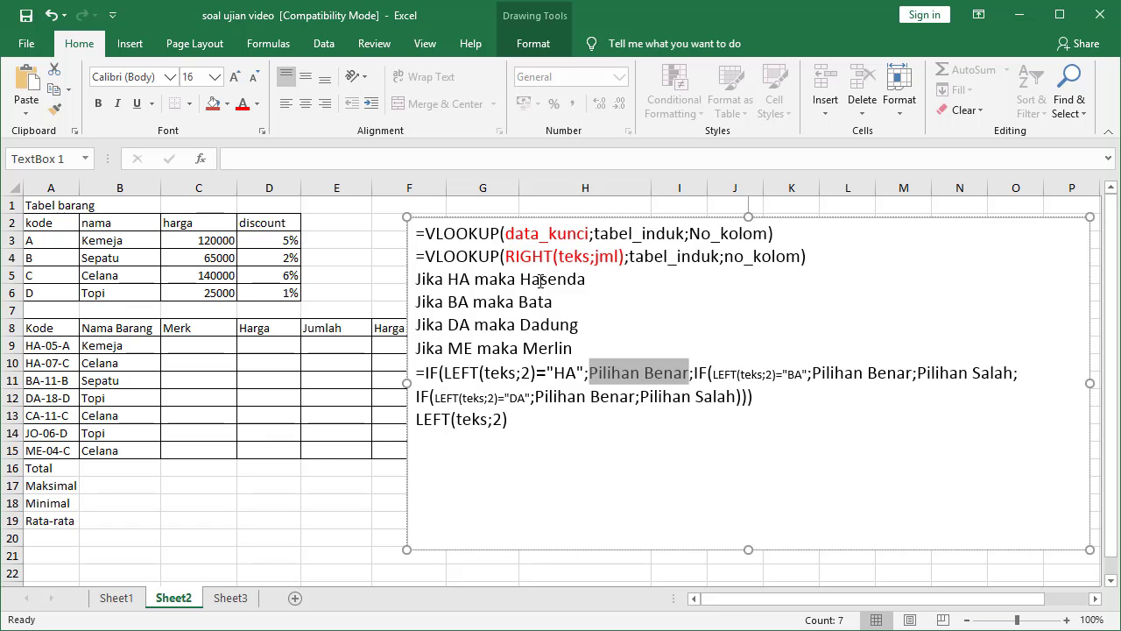
{"action": "type", "text": "\"Hasend"}
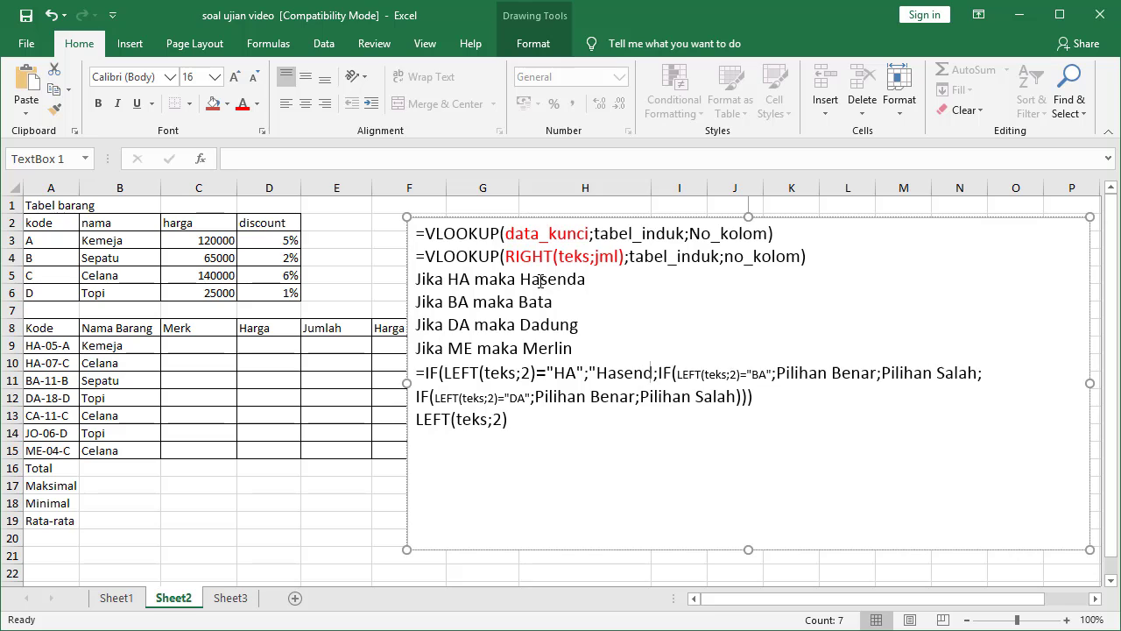
{"action": "type", "text": "a\""}
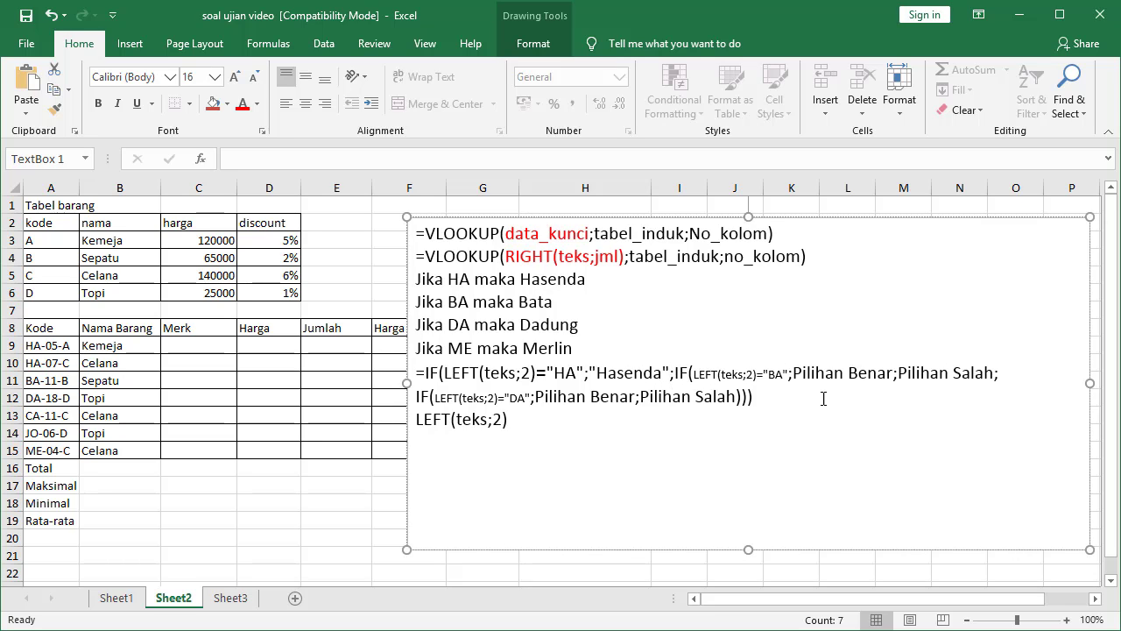
{"action": "left_click_drag", "start_coordinate": [794, 372], "coordinate": [890, 377]}
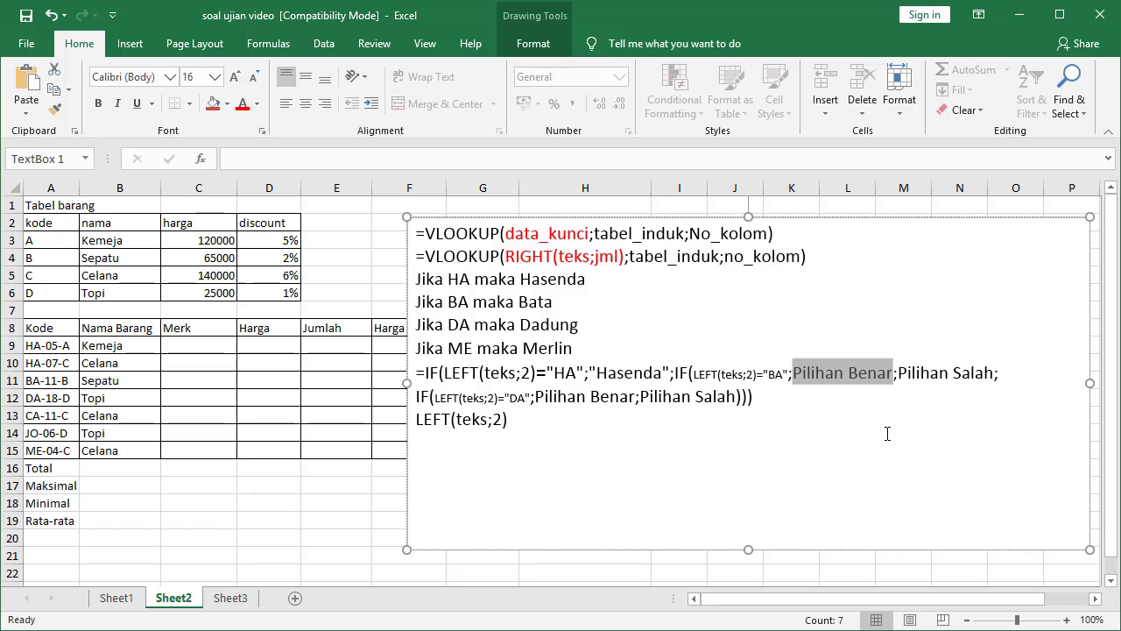
{"action": "type", "text": "\"B"}
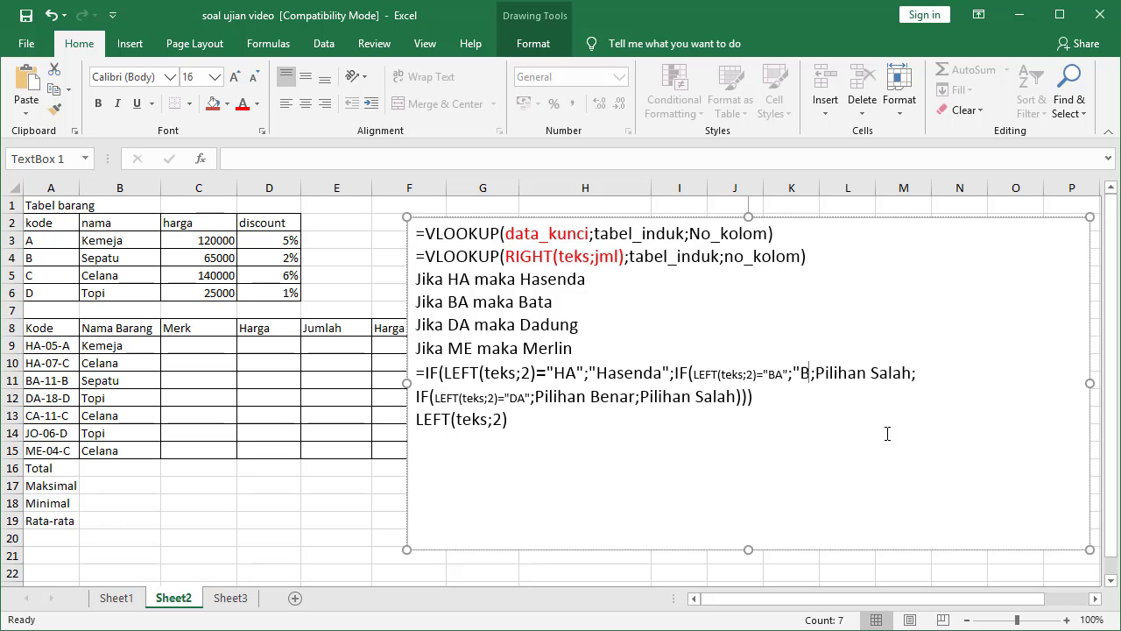
{"action": "type", "text": "ata"}
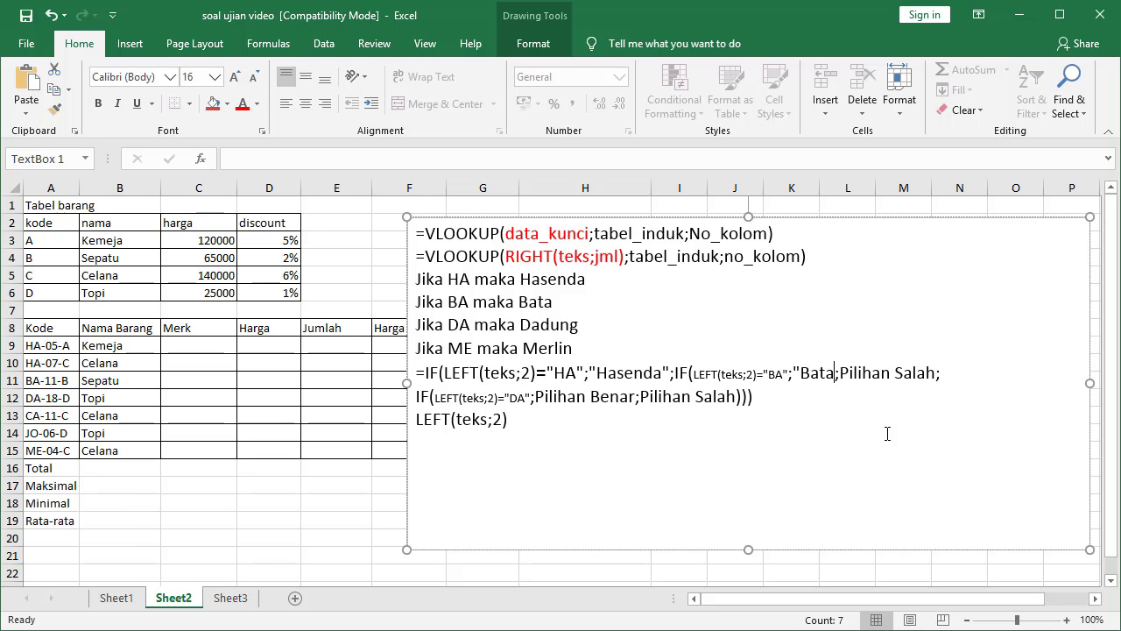
{"action": "type", "text": "\""}
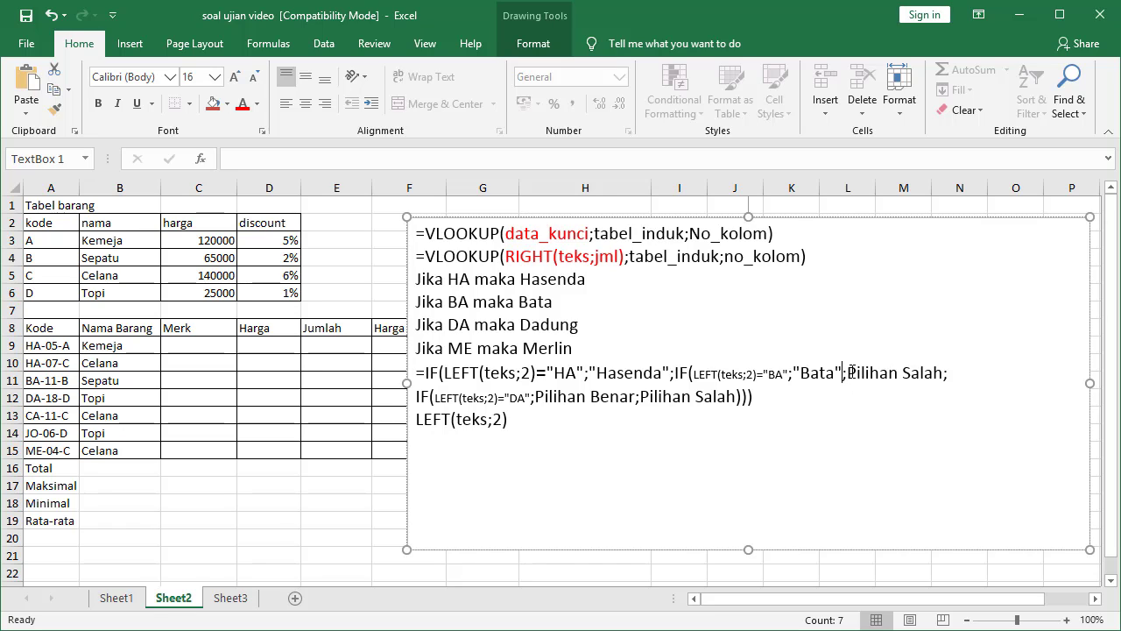
Step: Delete the Pilihan Salah placeholder and its semicolon from the second IF in the text box
{"action": "left_click_drag", "start_coordinate": [847, 373], "coordinate": [937, 376]}
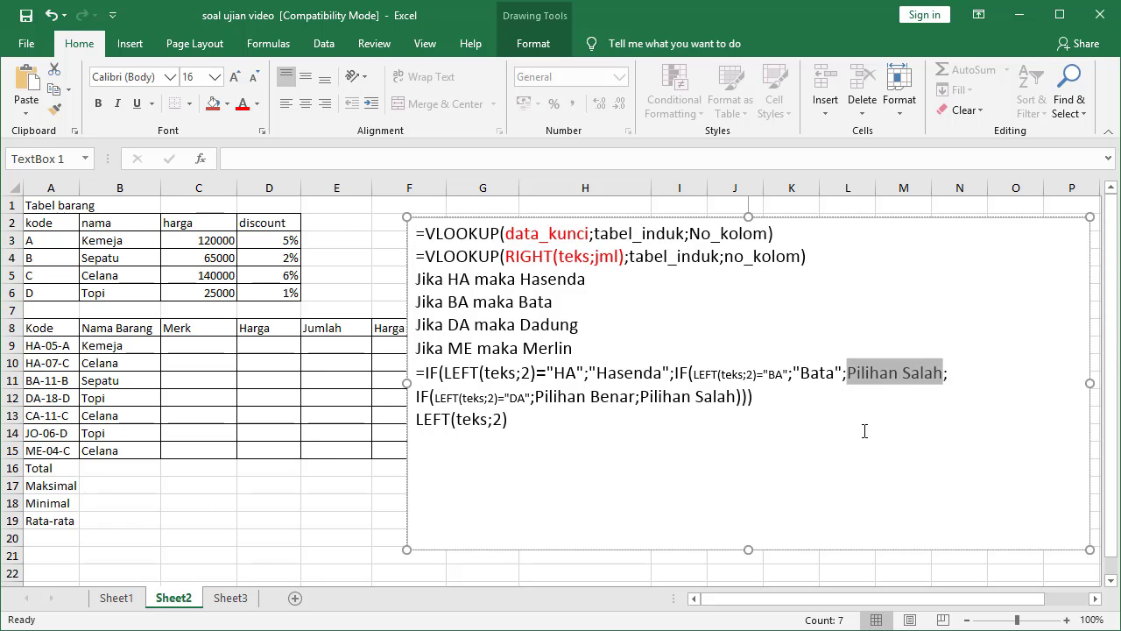
{"action": "key", "text": "Delete"}
{"action": "key", "text": "Delete"}
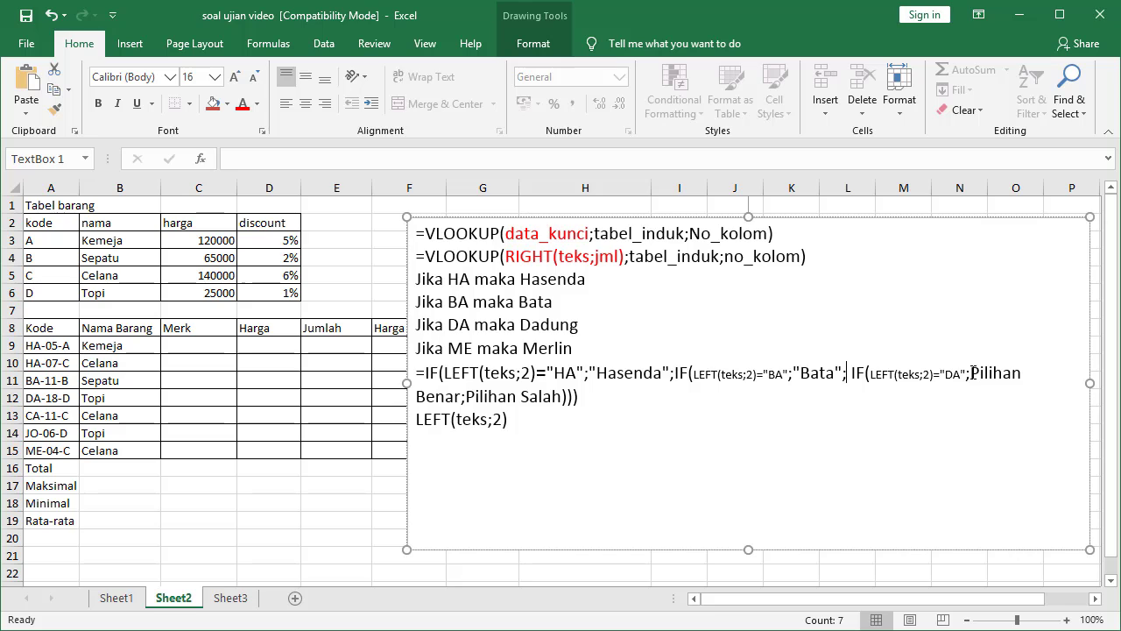
Step: Replace Pilihan Benar and Pilihan Salah in the text box's third IF with "Dadung" and "Merlin"
{"action": "left_click_drag", "start_coordinate": [972, 373], "coordinate": [461, 397]}
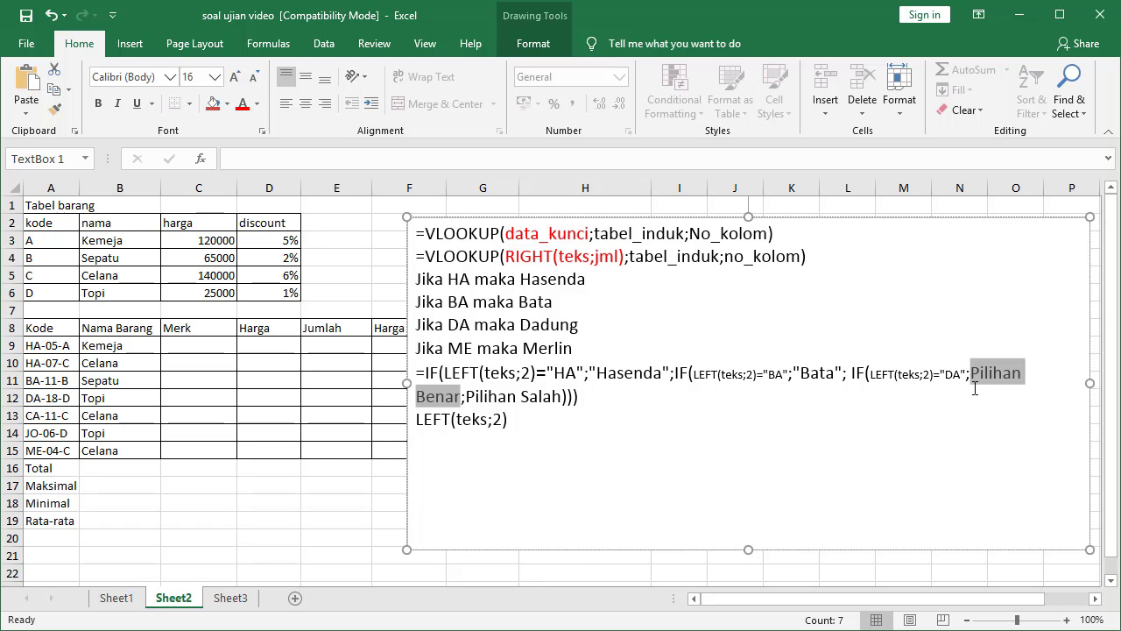
{"action": "type", "text": "\"Dadung"}
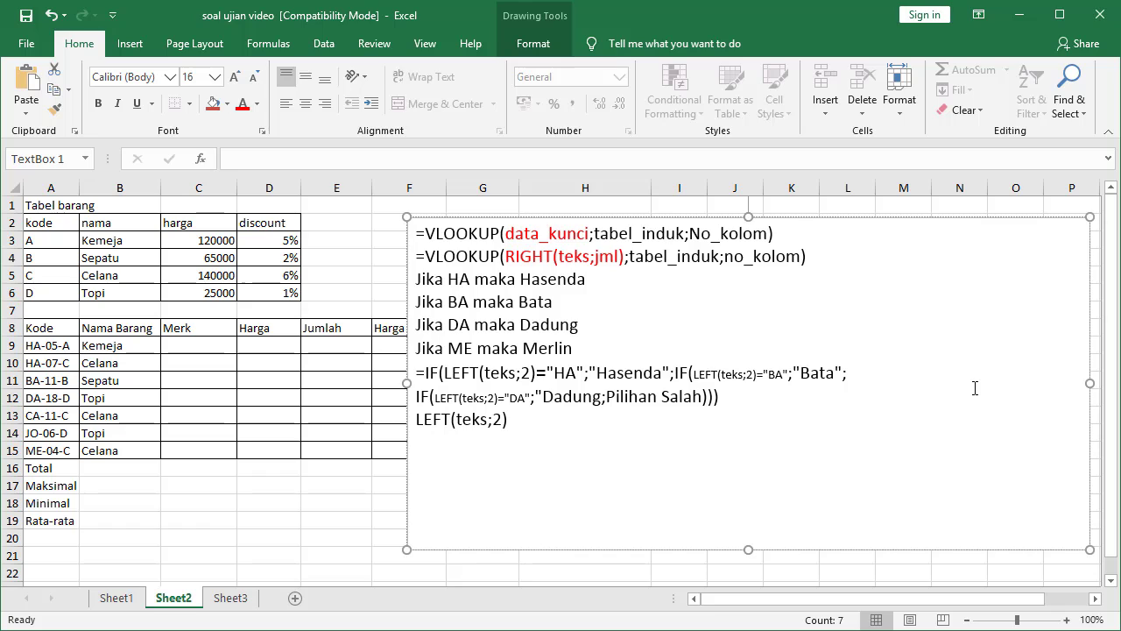
{"action": "type", "text": "\""}
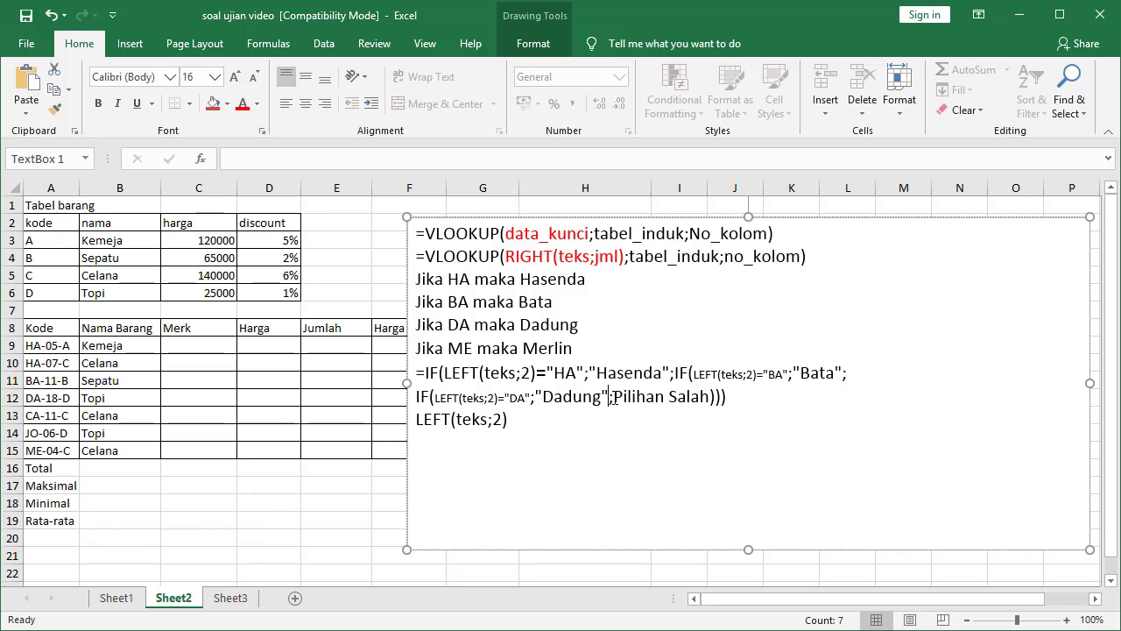
{"action": "left_click_drag", "start_coordinate": [613, 398], "coordinate": [700, 399]}
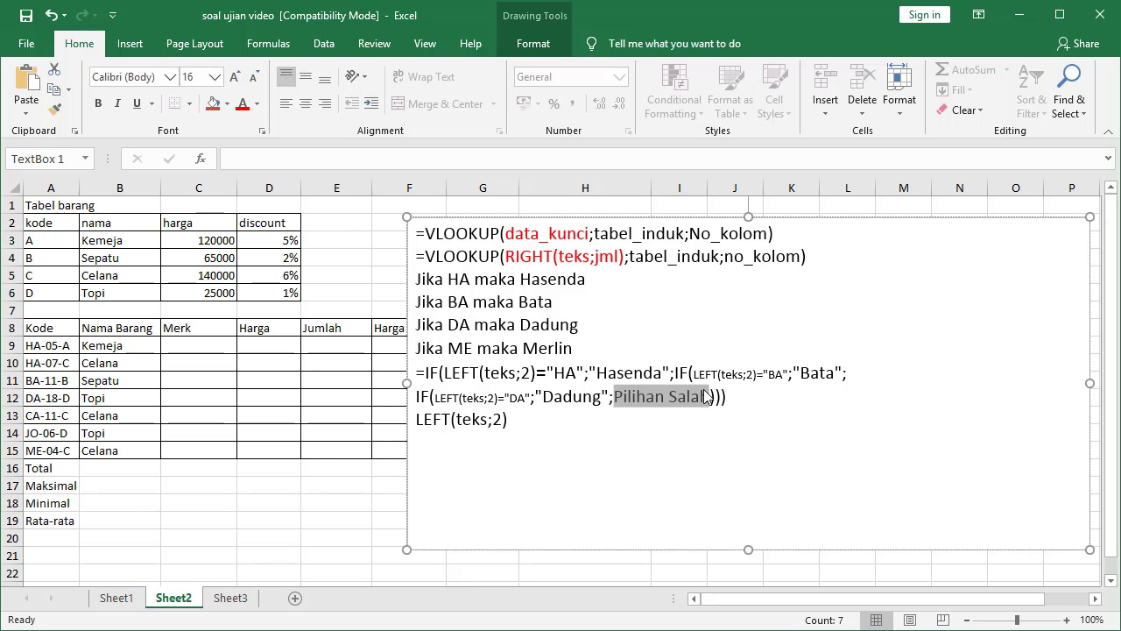
{"action": "type", "text": "\"Merlin"}
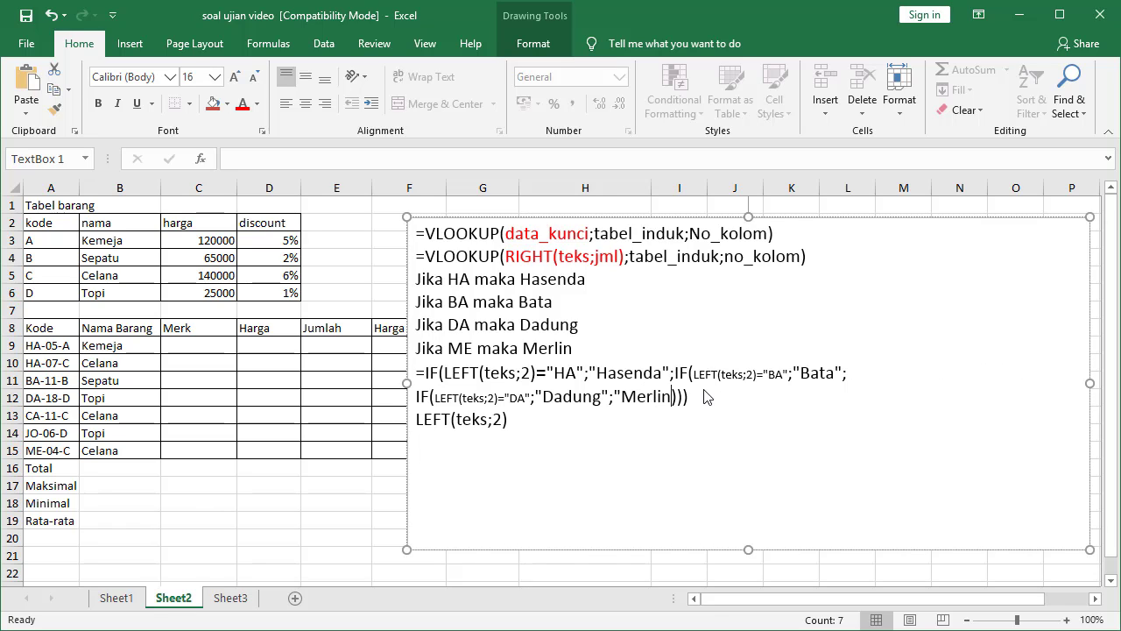
{"action": "type", "text": "\""}
Step: Narrow the text box to begin in column I, and start C9's formula with =IF(LEFT(A9;2)="HA";"Hassenda"
{"action": "left_click_drag", "start_coordinate": [405, 384], "coordinate": [690, 456]}
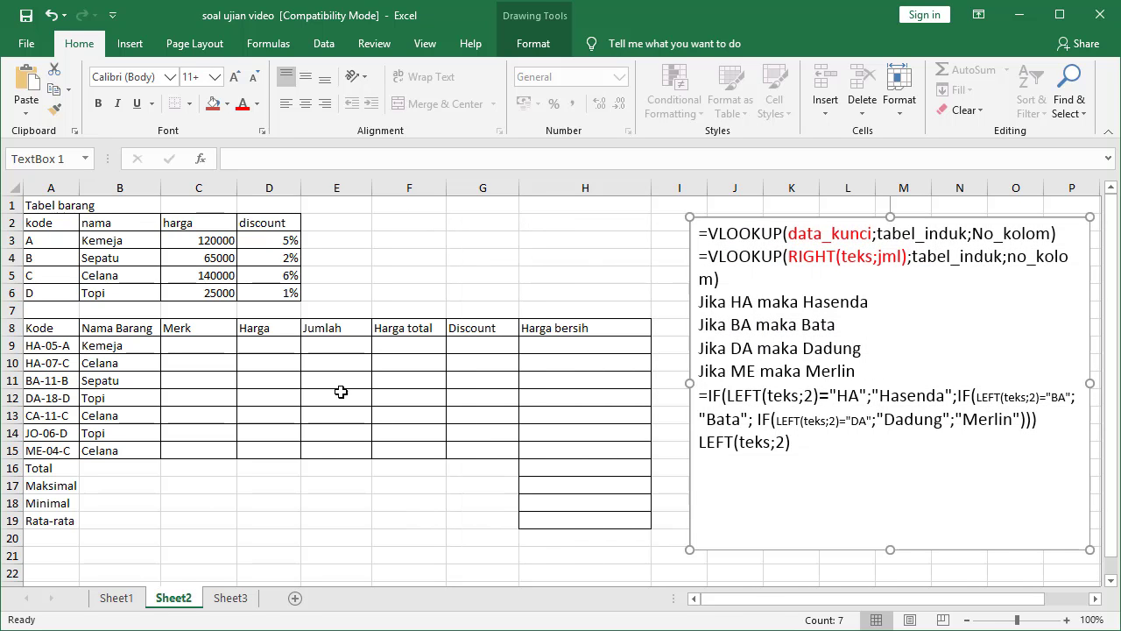
{"action": "left_click", "coordinate": [195, 348]}
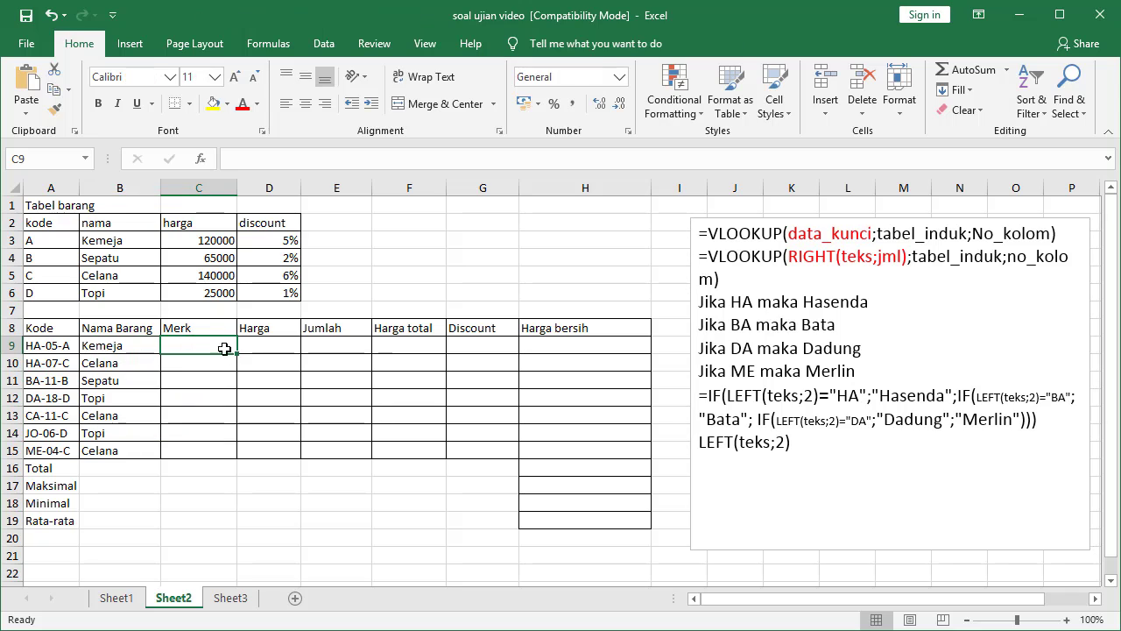
{"action": "type", "text": "="}
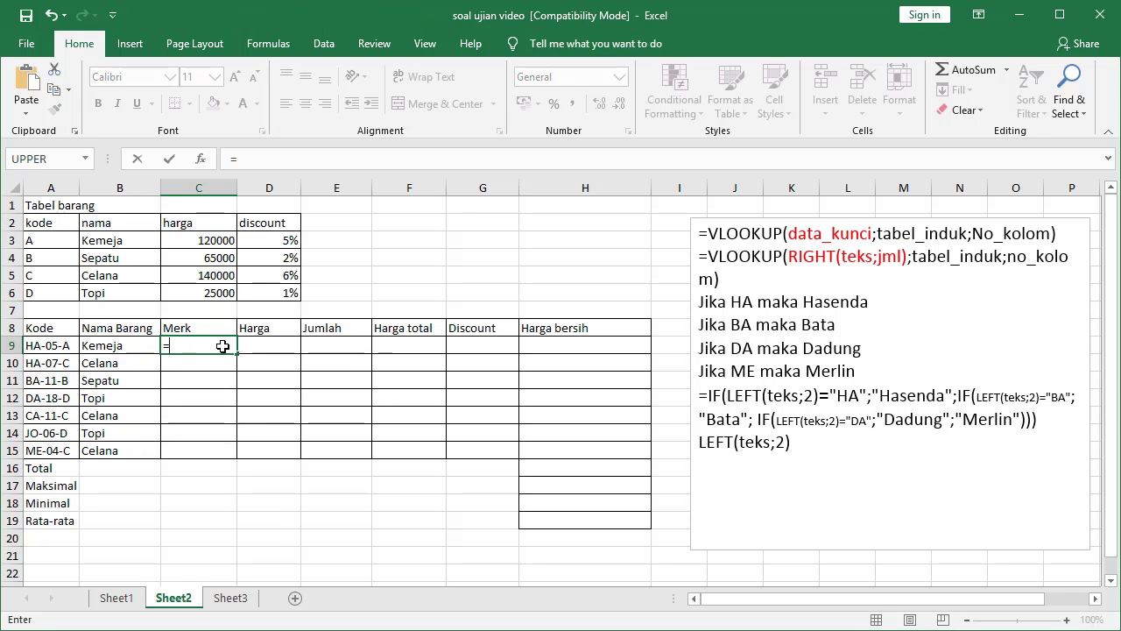
{"action": "type", "text": "IF("}
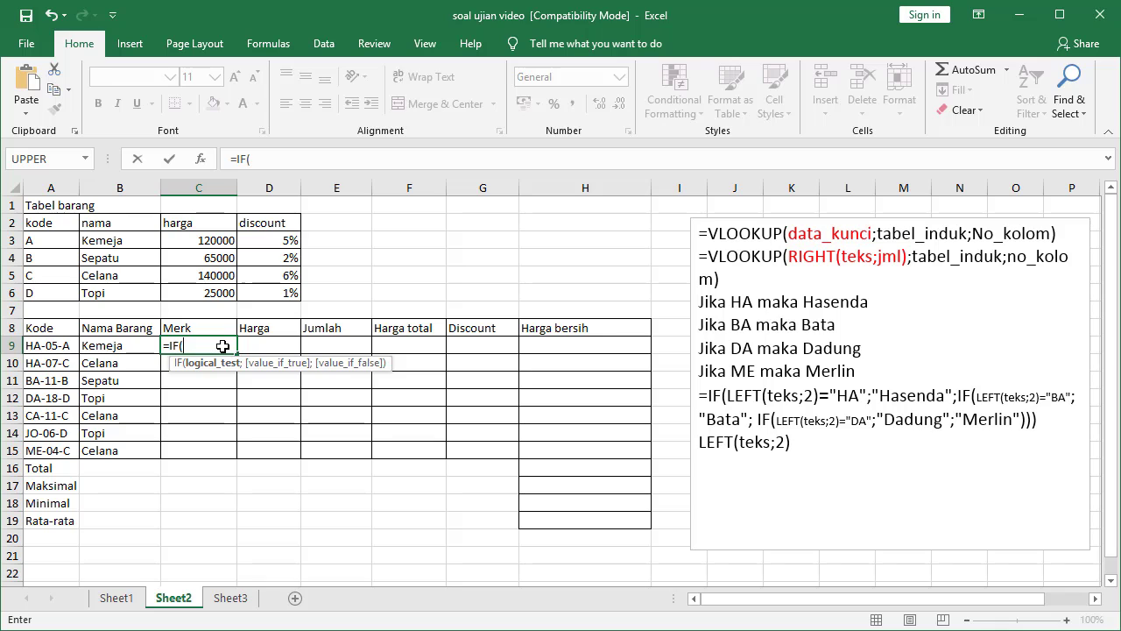
{"action": "type", "text": "LEFT("}
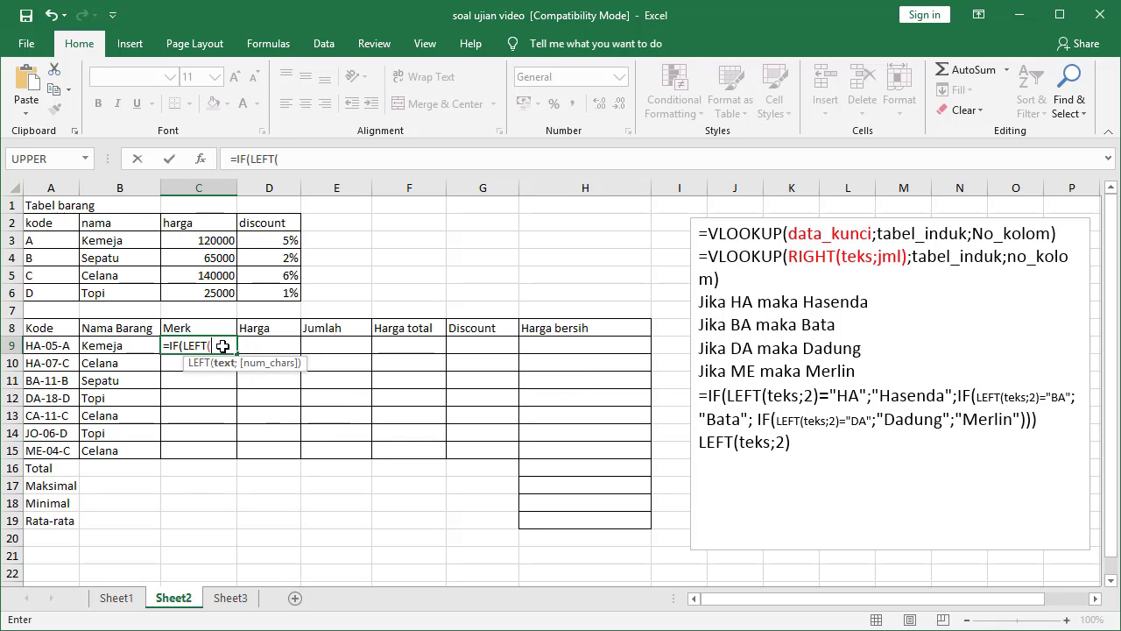
{"action": "key", "text": "Left"}
{"action": "key", "text": "Left"}
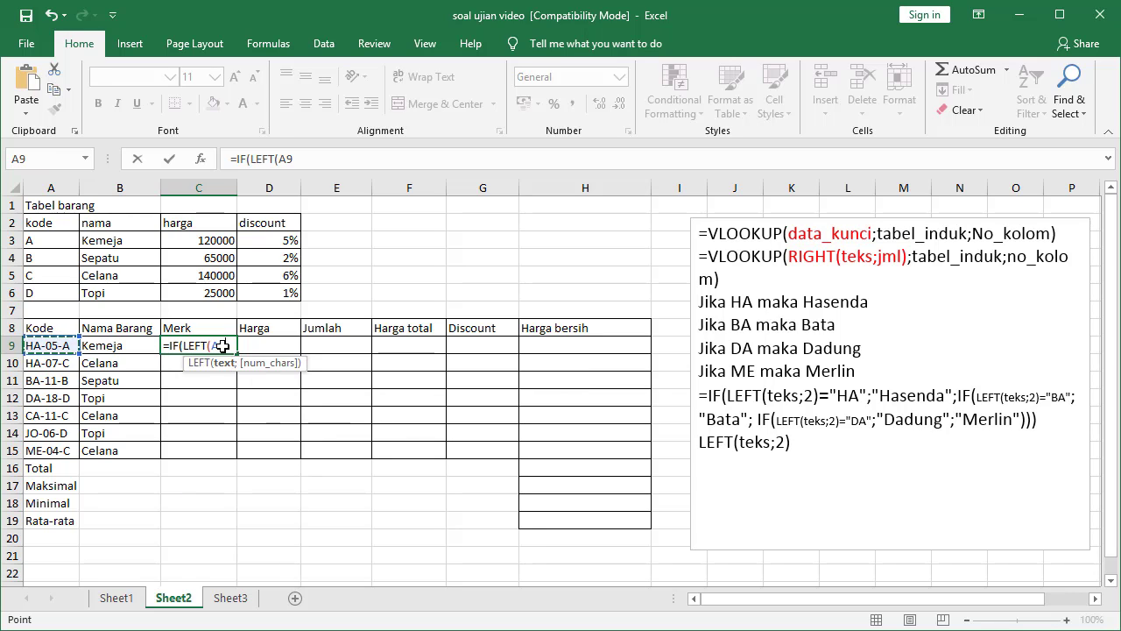
{"action": "type", "text": ";2"}
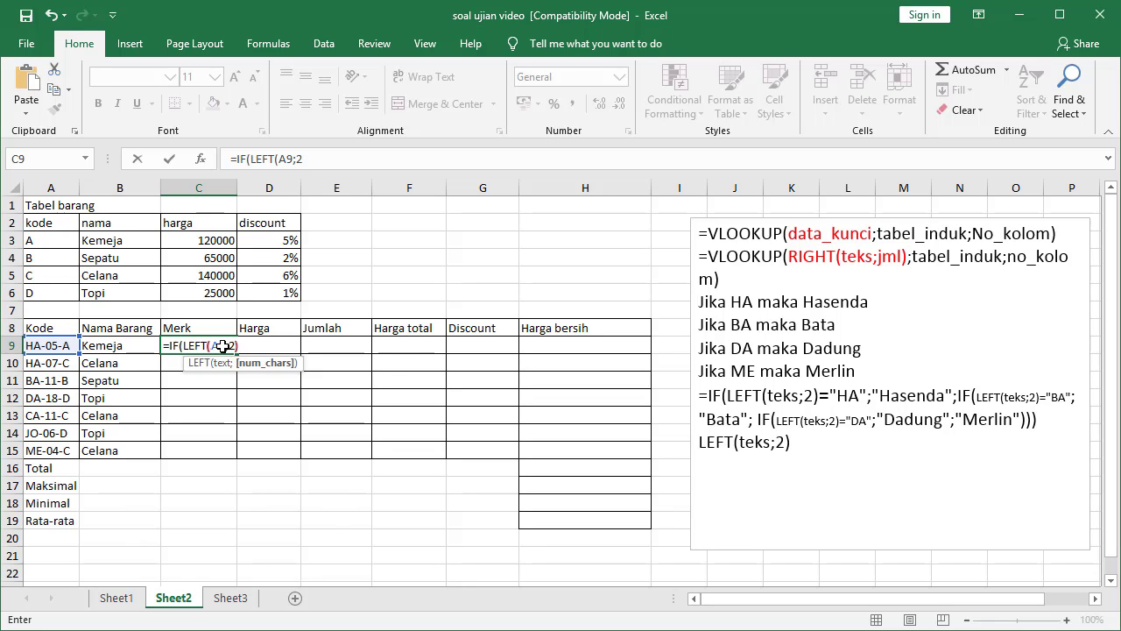
{"action": "type", "text": ")=\"HA"}
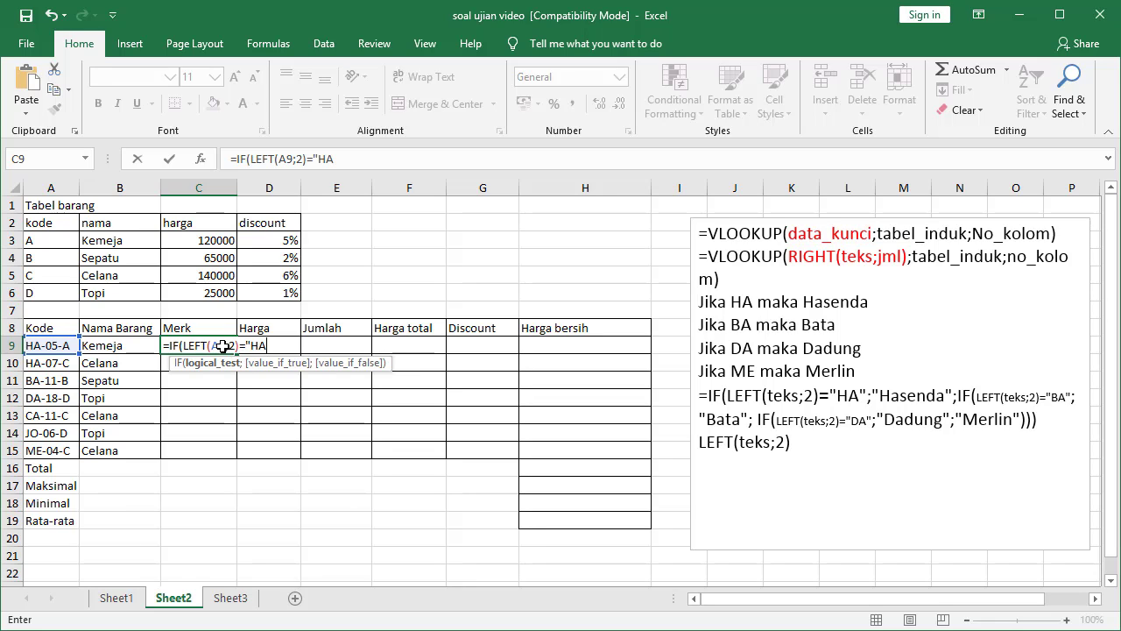
{"action": "type", "text": "\";"}
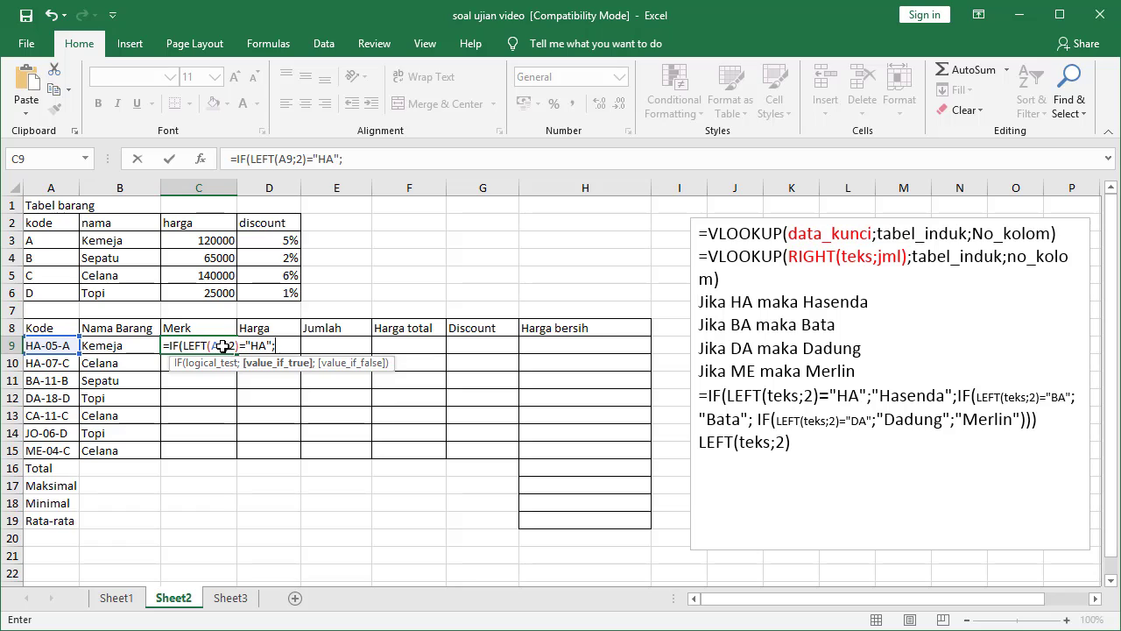
{"action": "type", "text": "\"Hassenda"}
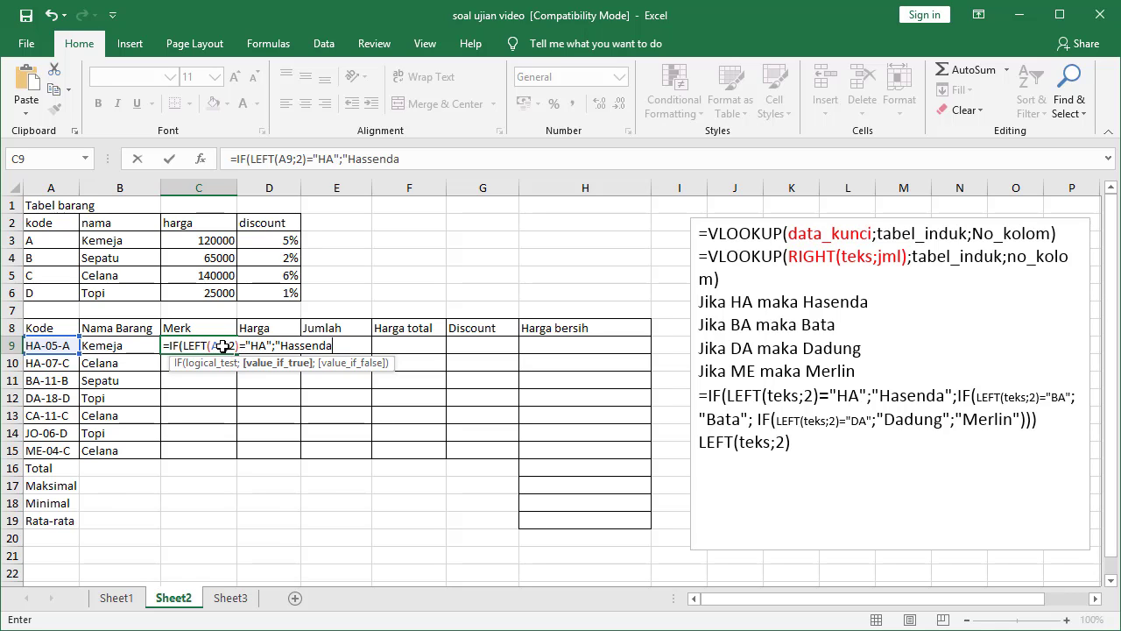
Step: Extend C9's formula with a nested IF(LEFT(A9;2)="BA";"Bata"; as the first IF's false value
{"action": "type", "text": "\";I"}
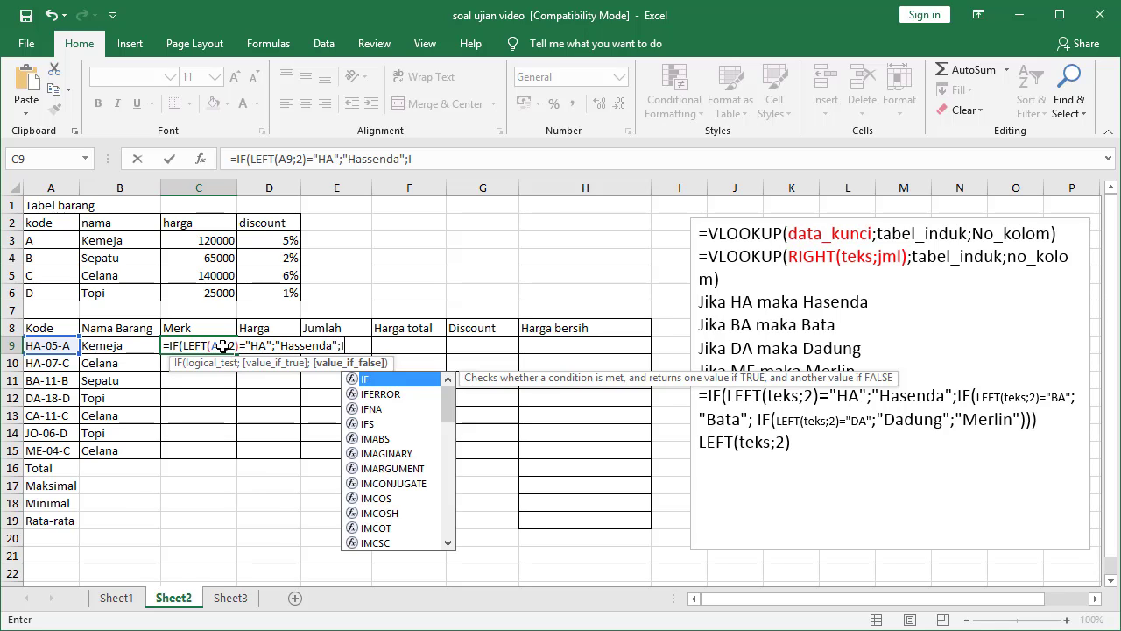
{"action": "type", "text": "F(LEF"}
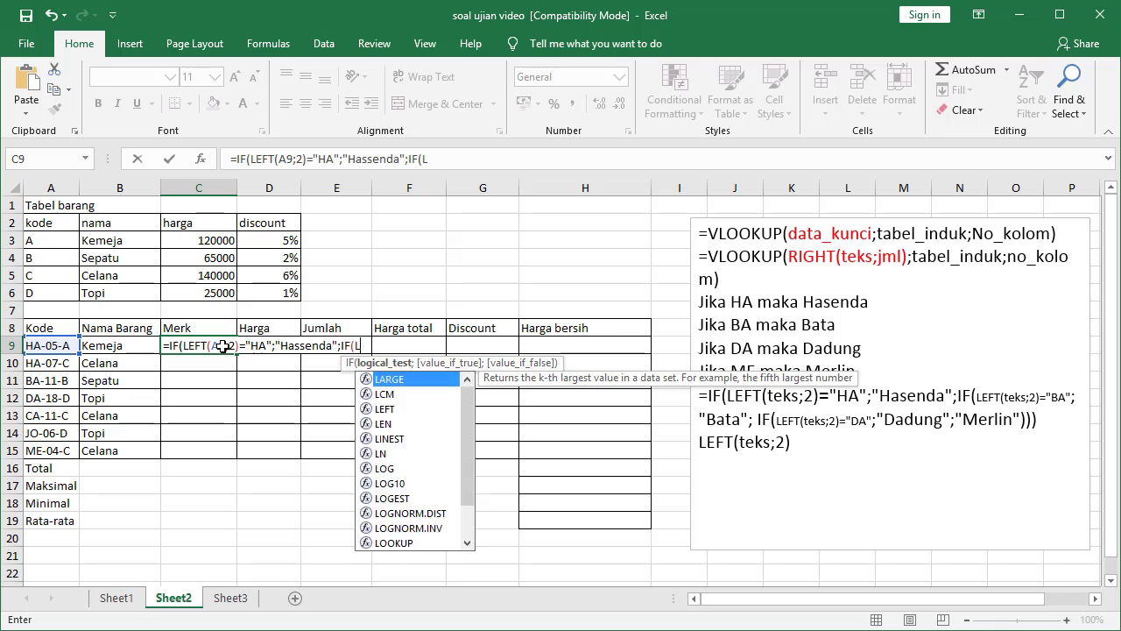
{"action": "type", "text": "T("}
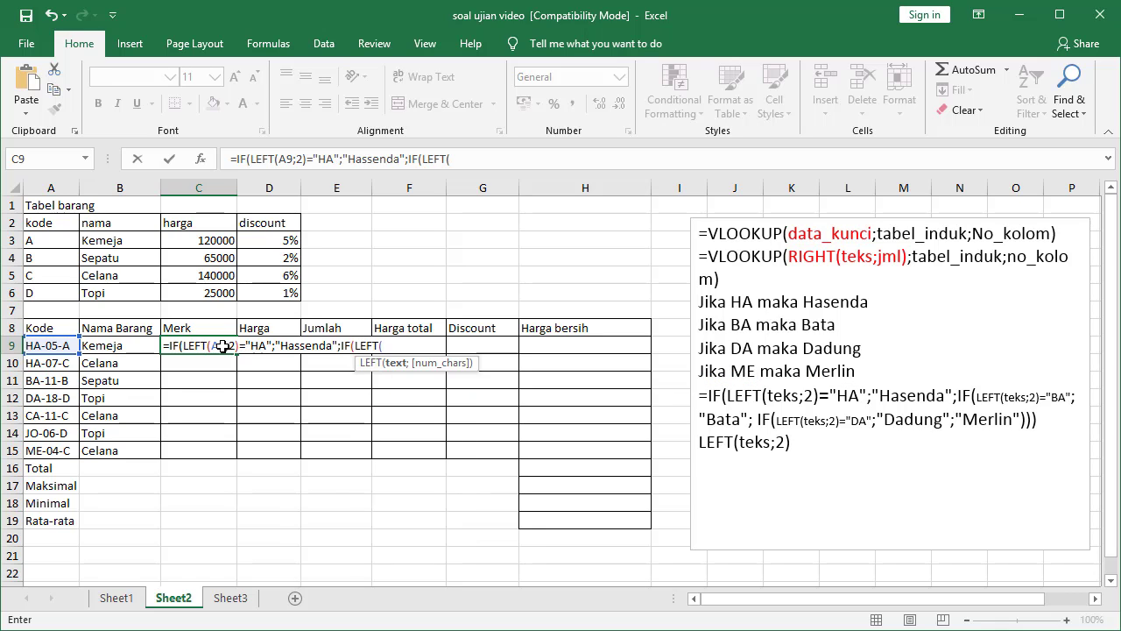
{"action": "key", "text": "Left"}
{"action": "key", "text": "Left"}
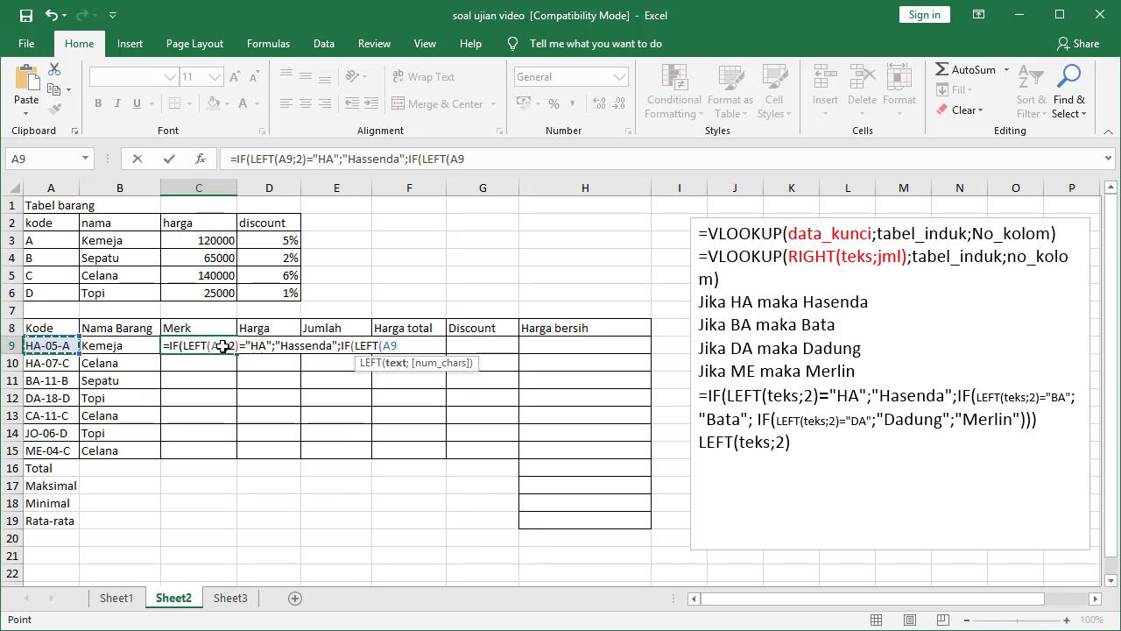
{"action": "type", "text": ";2"}
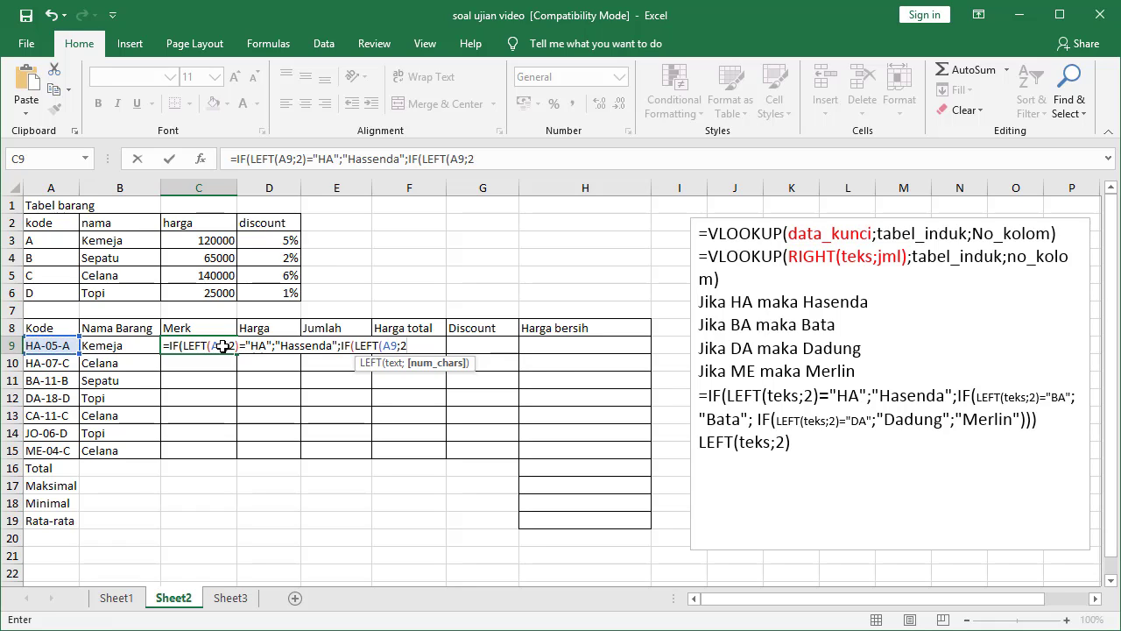
{"action": "type", "text": ")="}
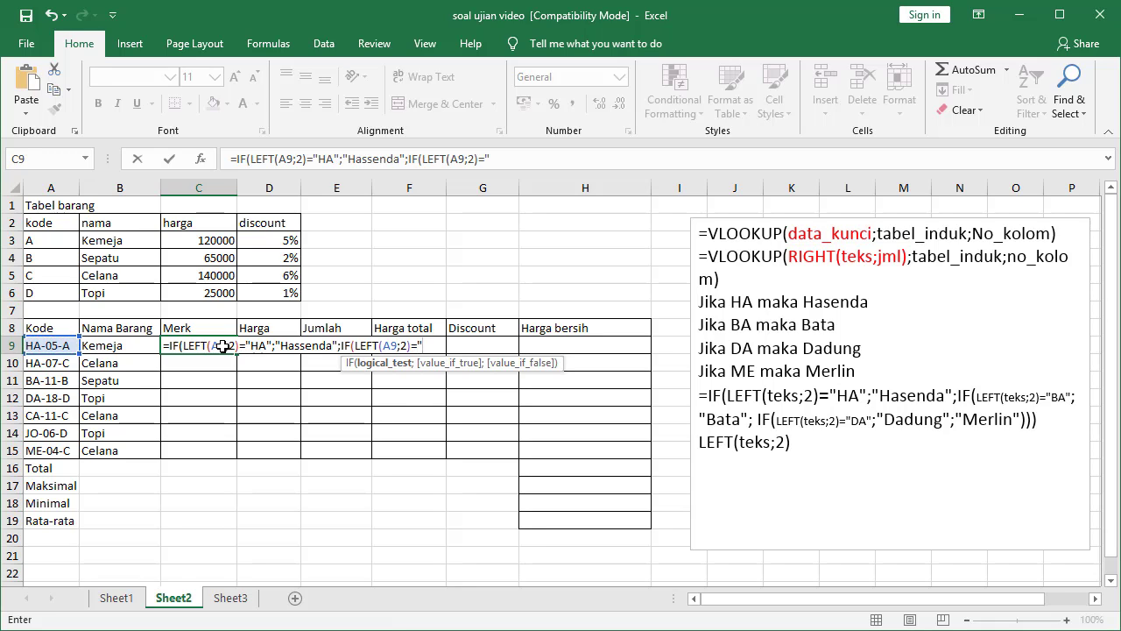
{"action": "type", "text": "\"BA\";"}
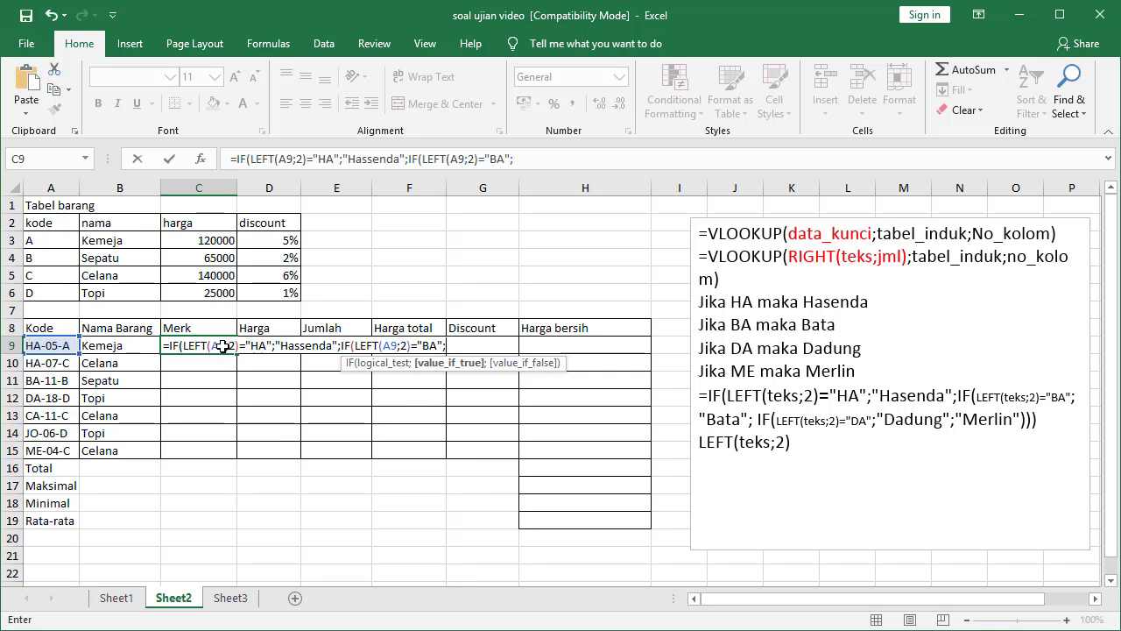
{"action": "type", "text": "\"Bata\";IF(L"}
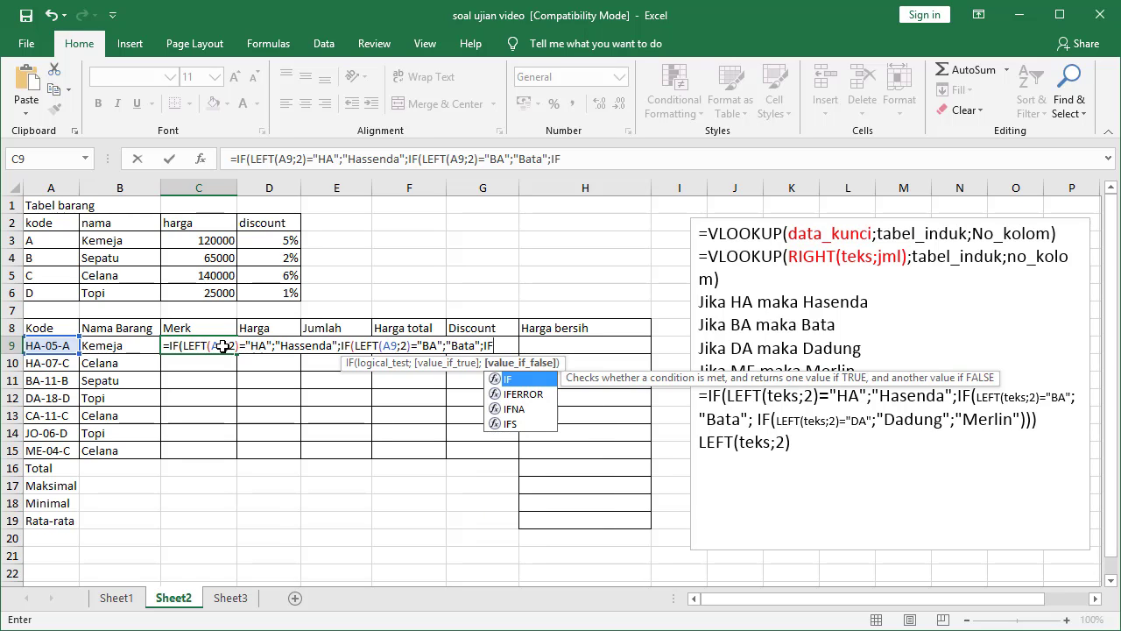
Step: Extend C9's formula with a third nested condition, IF(LEFT(A9;2)="DA";"Dadung"
{"action": "type", "text": "EFT"}
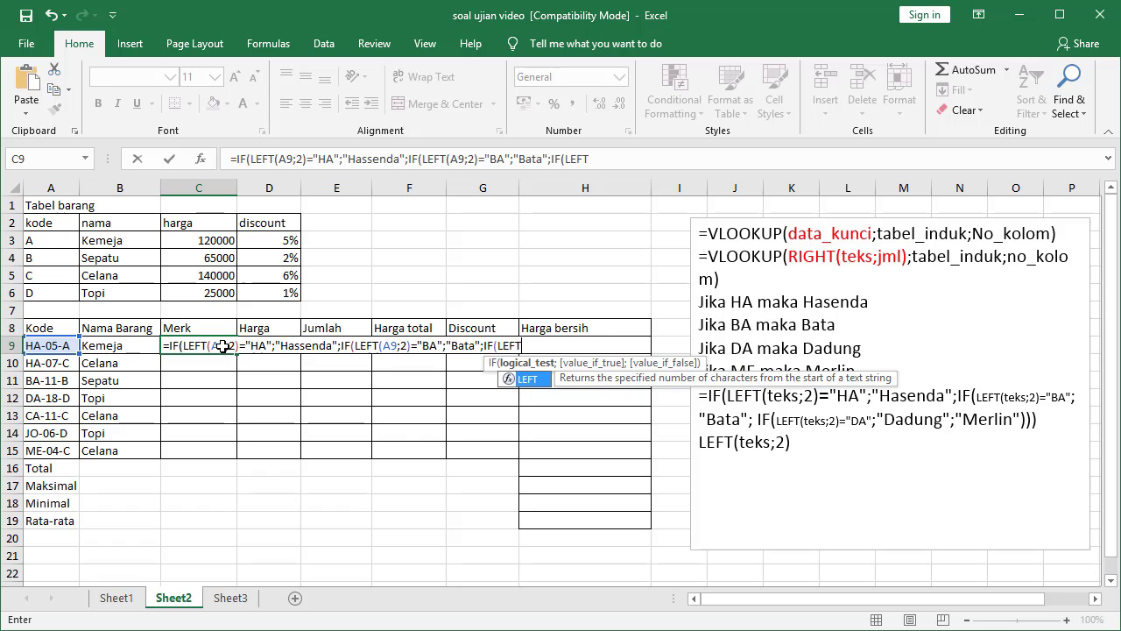
{"action": "type", "text": "("}
{"action": "key", "text": "Left"}
{"action": "key", "text": "Left"}
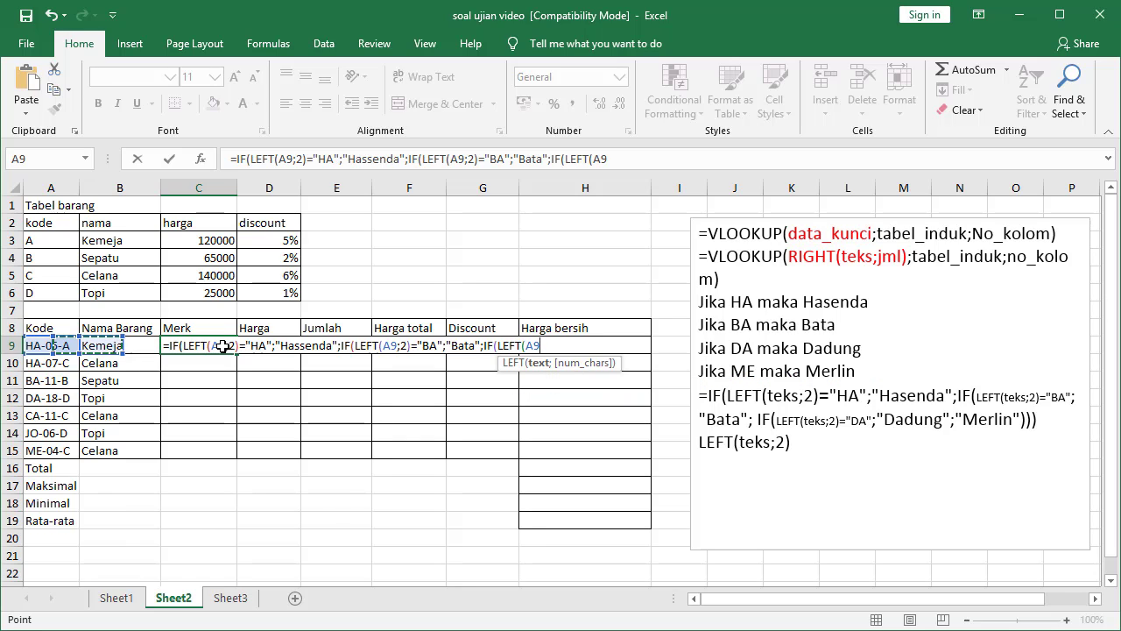
{"action": "type", "text": ";2)="}
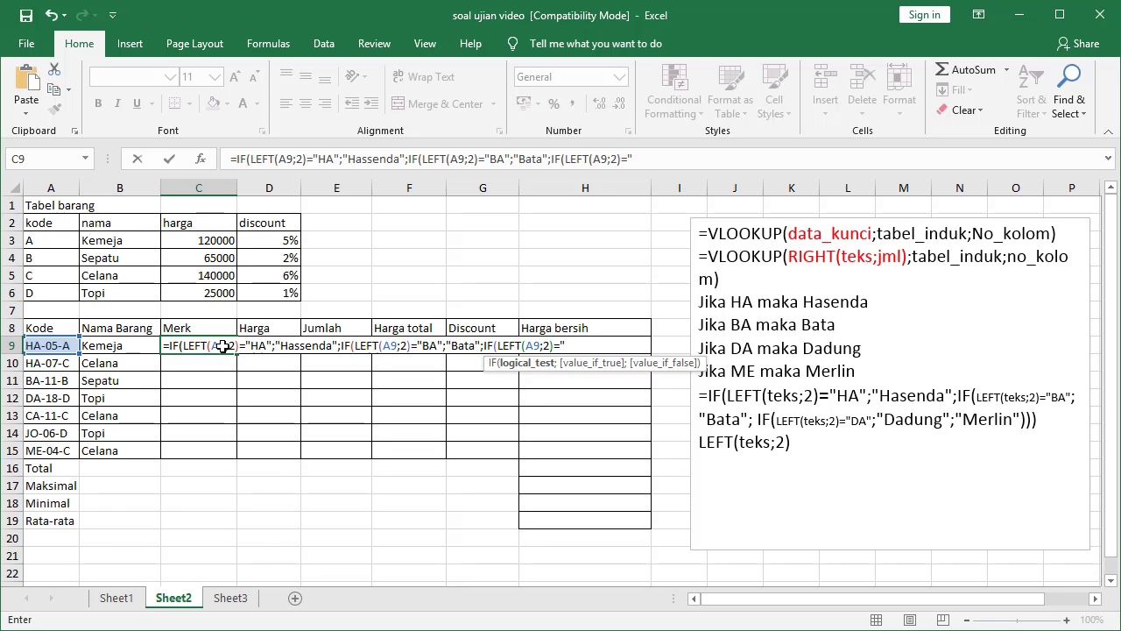
{"action": "type", "text": "\"DA"}
{"action": "type", "text": "\";\"Dadung"}
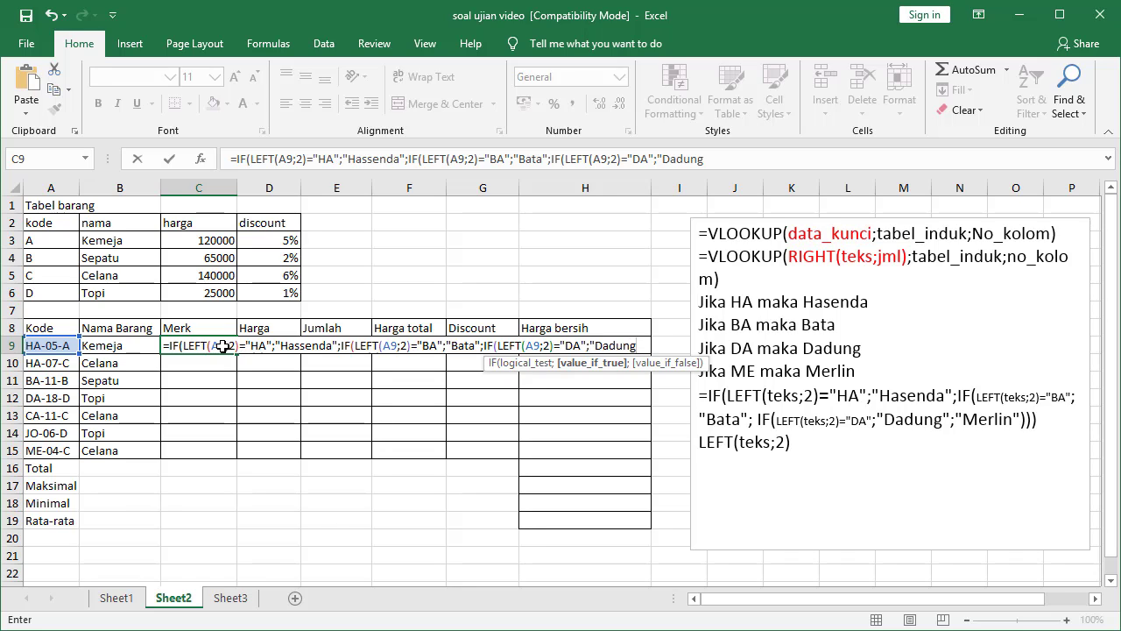
{"action": "type", "text": "\""}
Step: Add a fourth nested condition to C9's formula, IF(LEFT(A9;2)="CA";"Cardinal"
{"action": "type", "text": ";IF("}
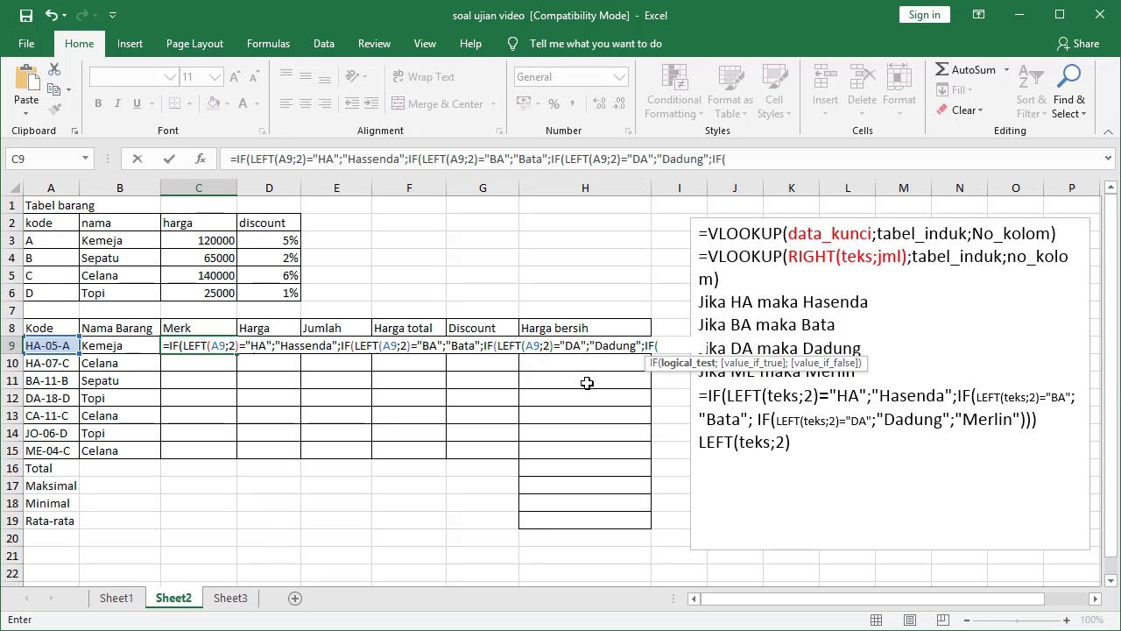
{"action": "type", "text": "LEFT"}
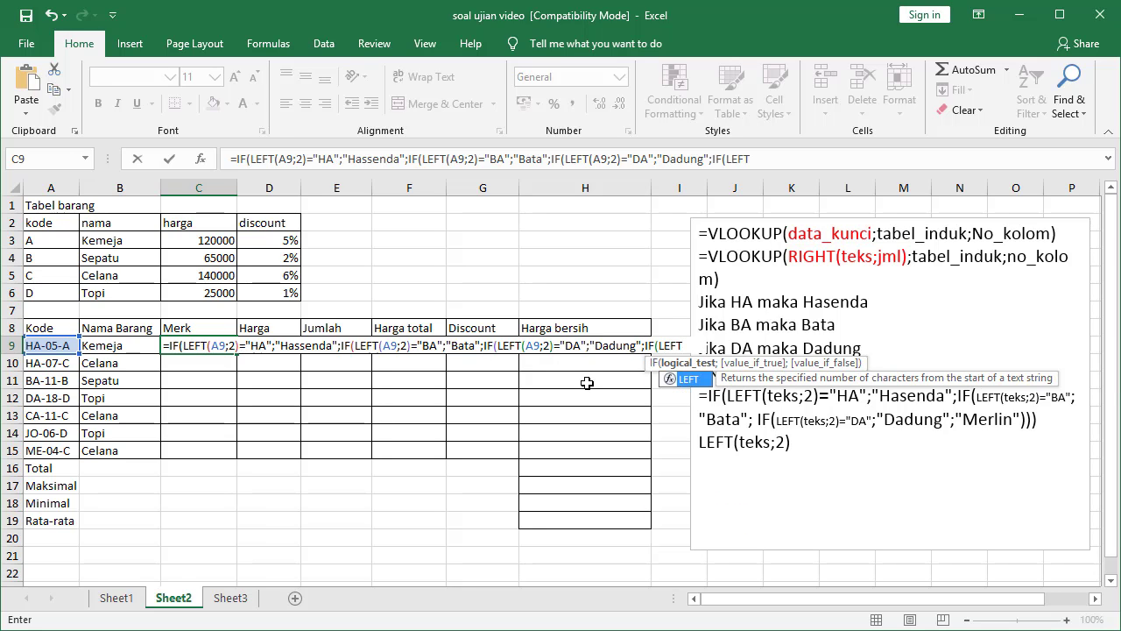
{"action": "type", "text": "("}
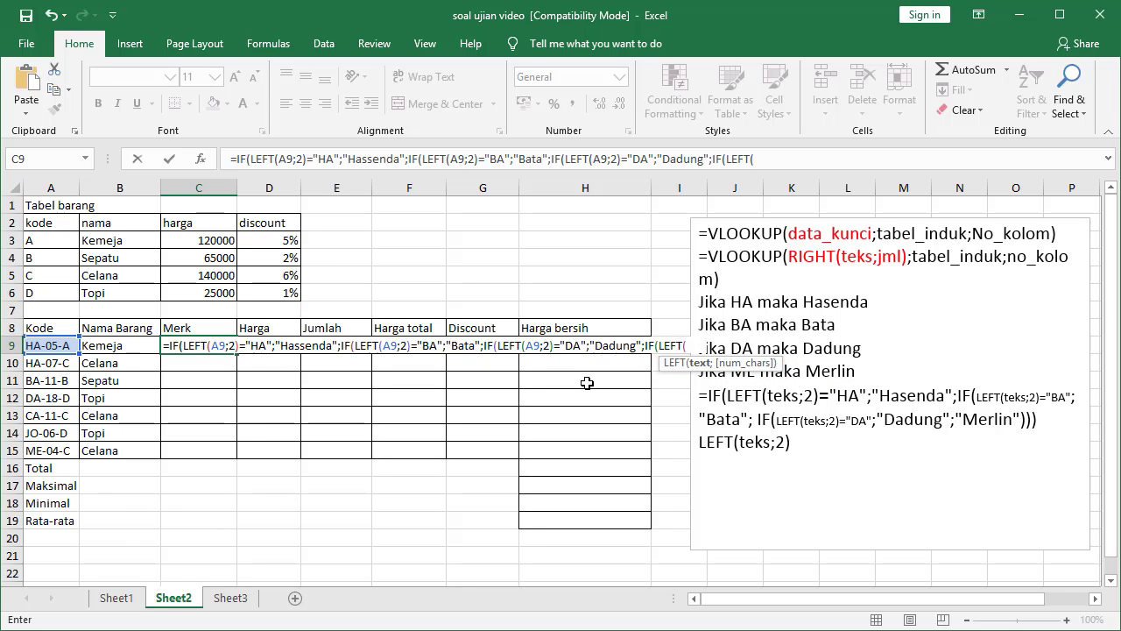
{"action": "key", "text": "Left"}
{"action": "key", "text": "Left"}
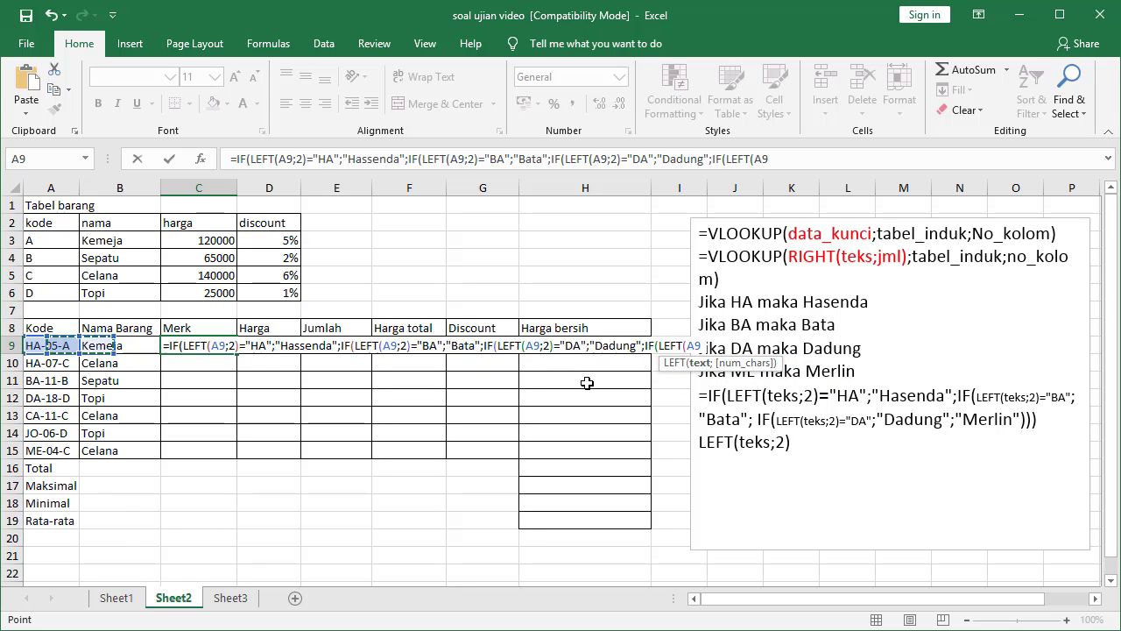
{"action": "type", "text": ";"}
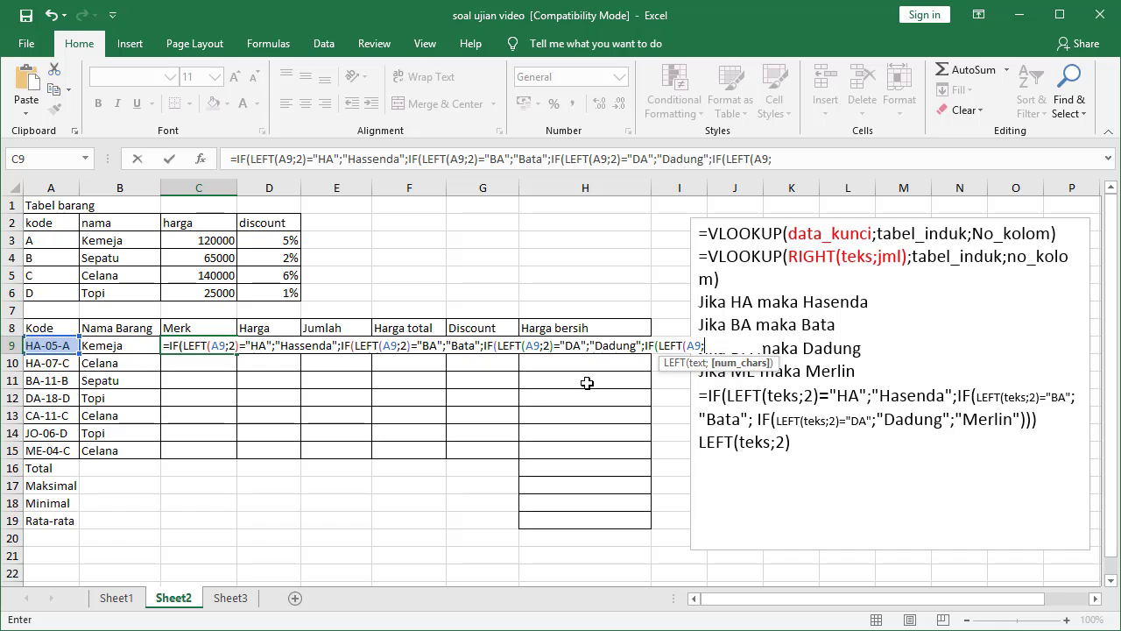
{"action": "type", "text": "2)"}
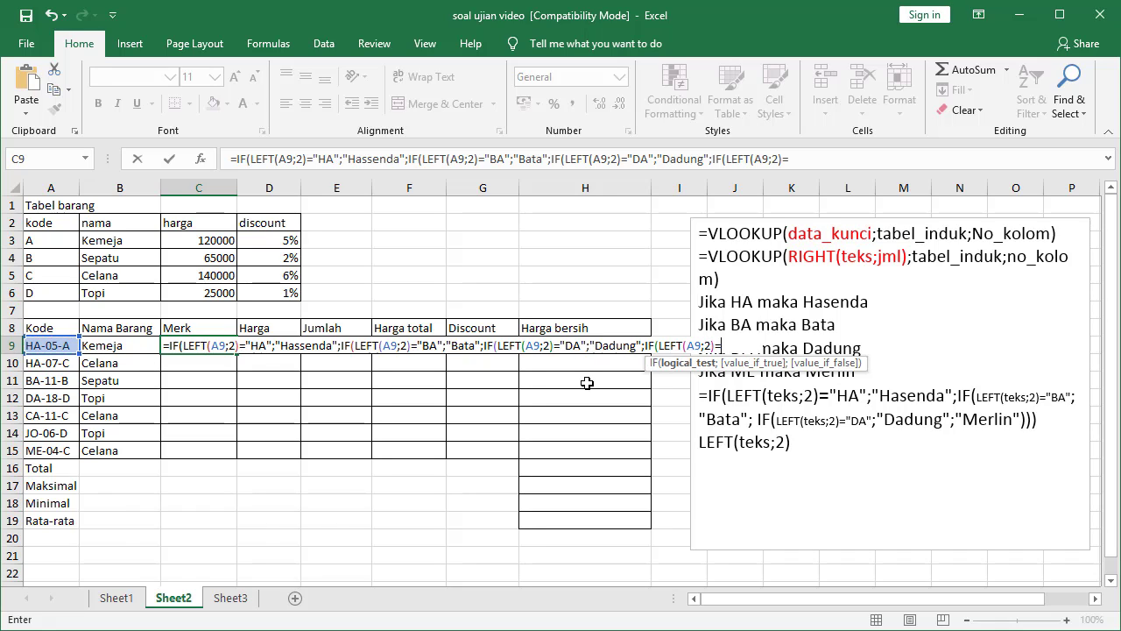
{"action": "type", "text": "=\"CA\";\""}
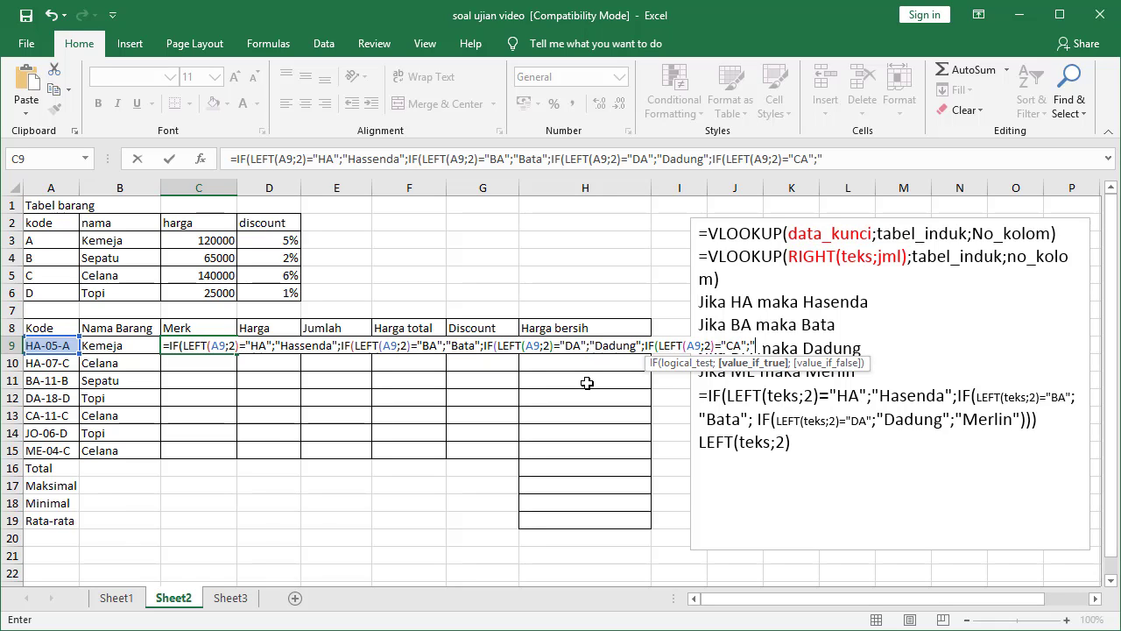
{"action": "type", "text": "Cardinal"}
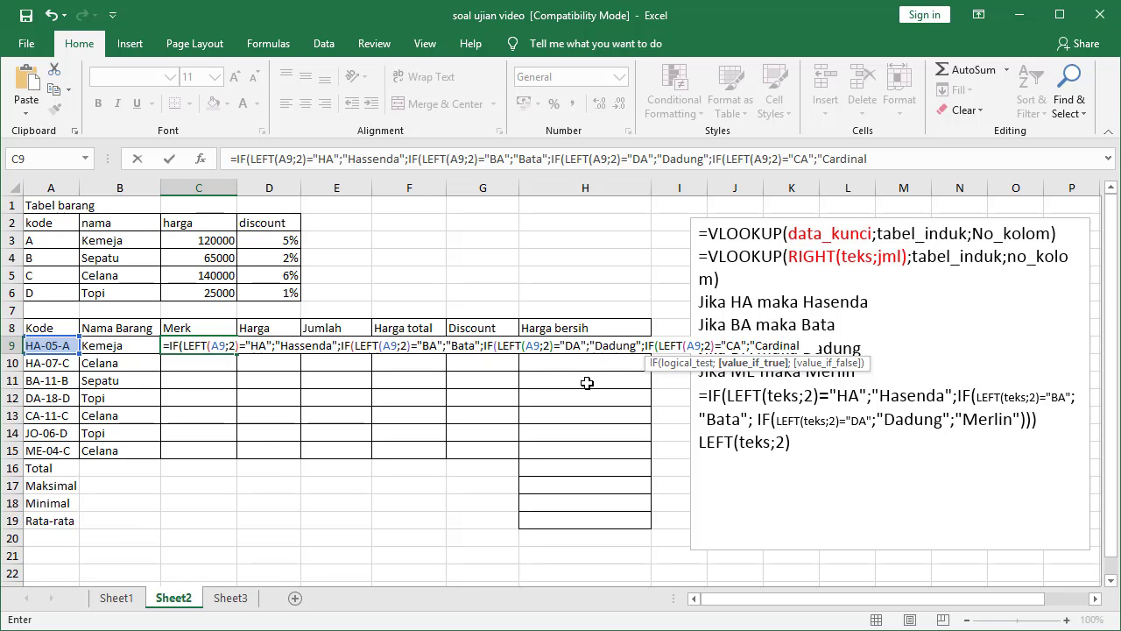
Step: Finish C9's formula with "Merlin" as the last false value and four closing parentheses, and fill it down to C15
{"action": "type", "text": "\";\""}
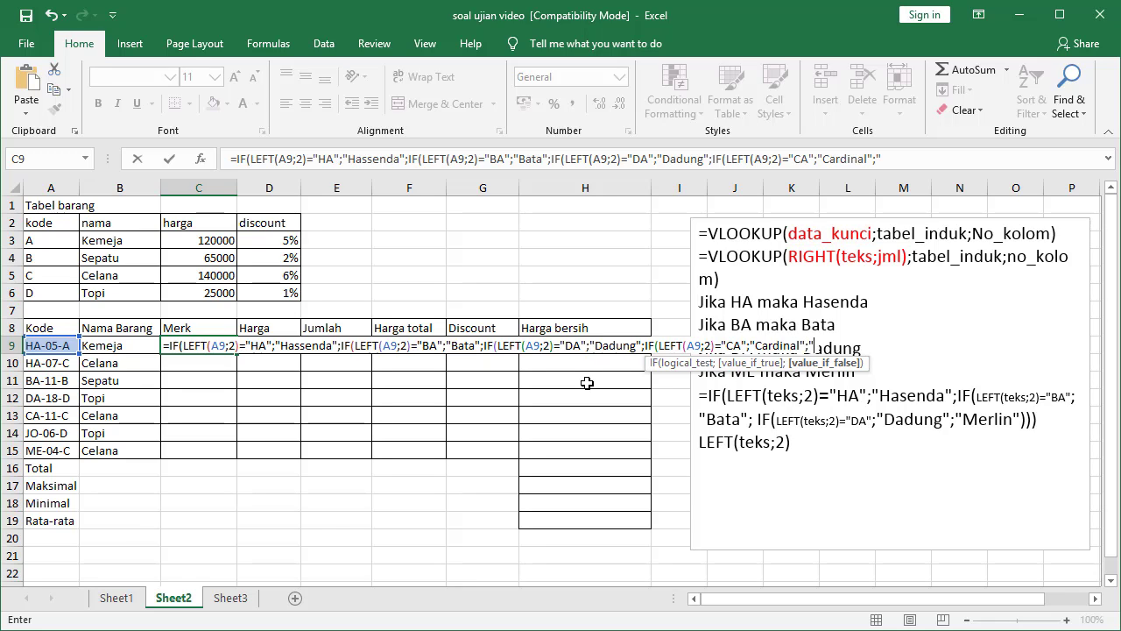
{"action": "type", "text": "Merlin\"))"}
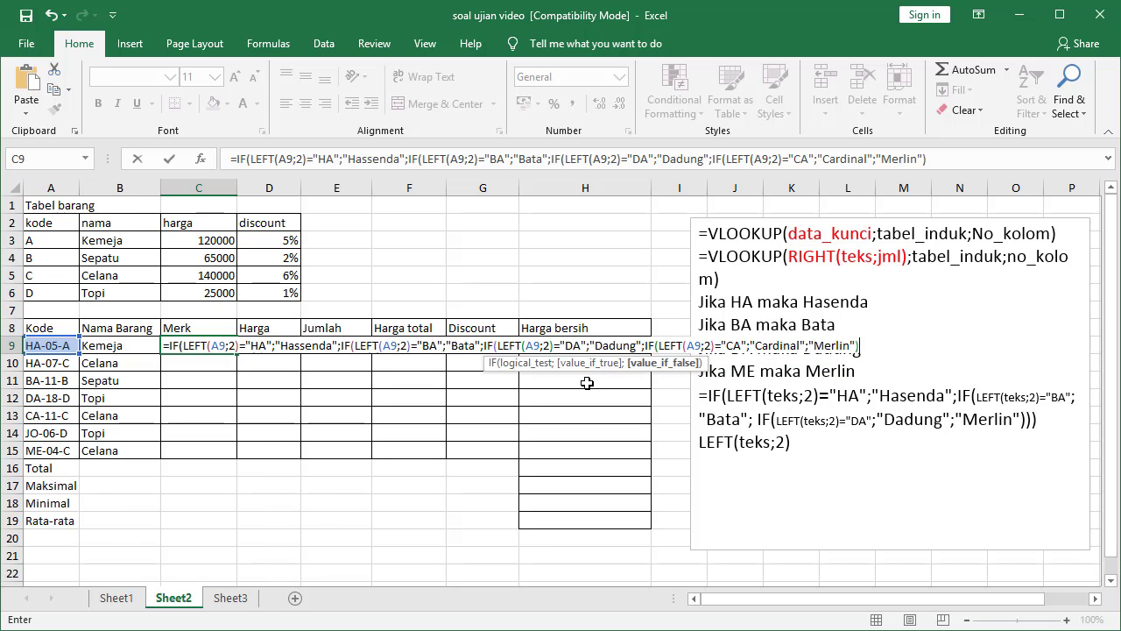
{"action": "type", "text": "))"}
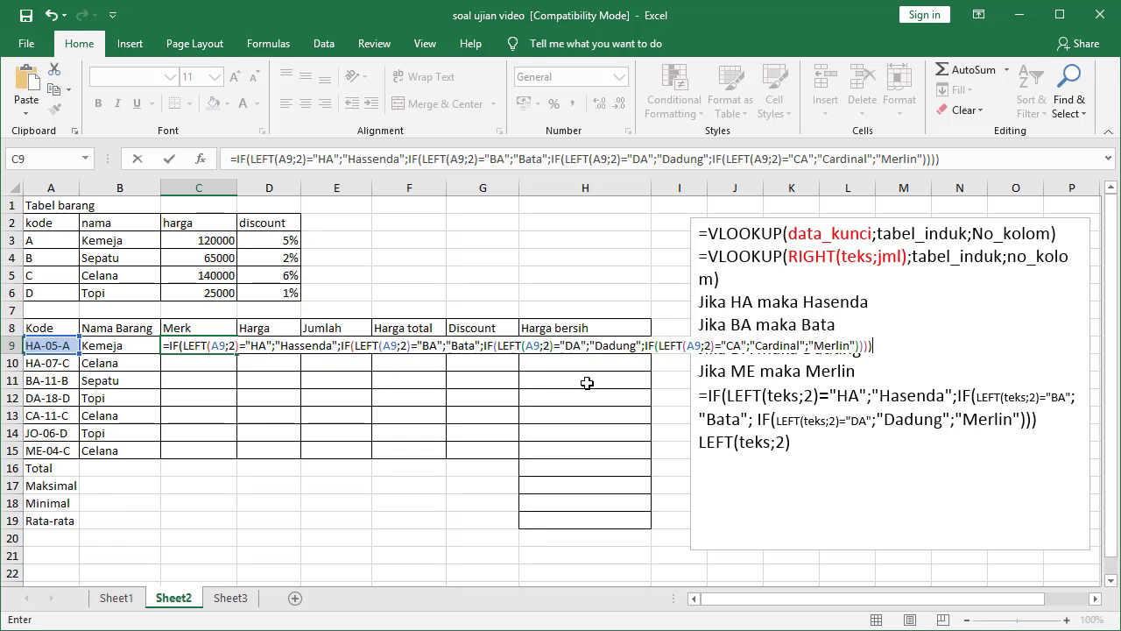
{"action": "key", "text": "Return"}
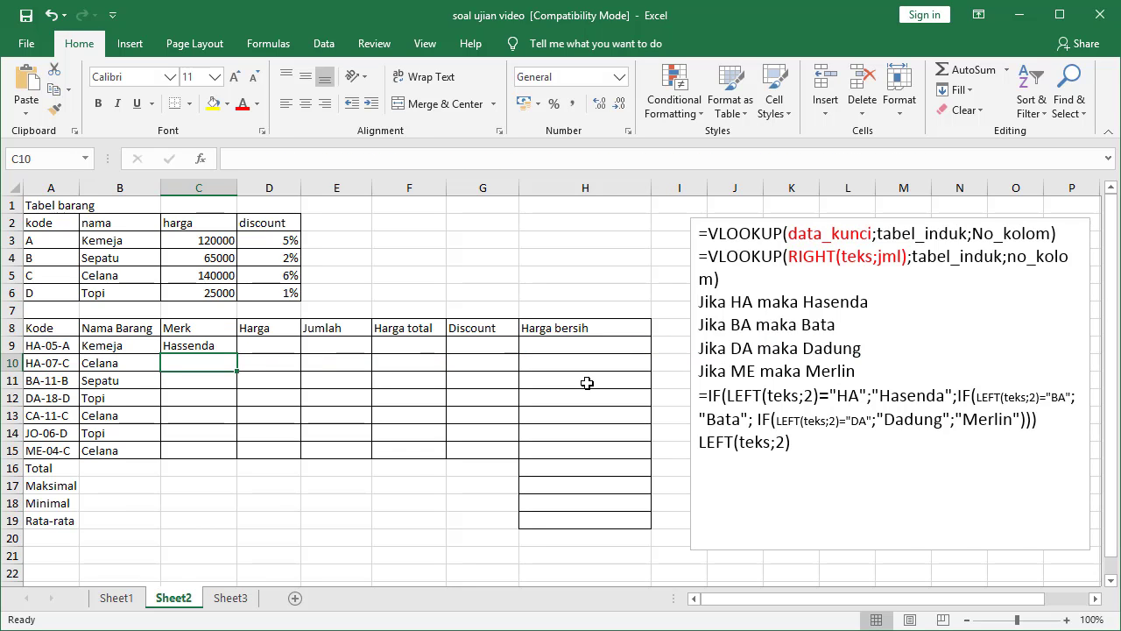
{"action": "left_click", "coordinate": [230, 345]}
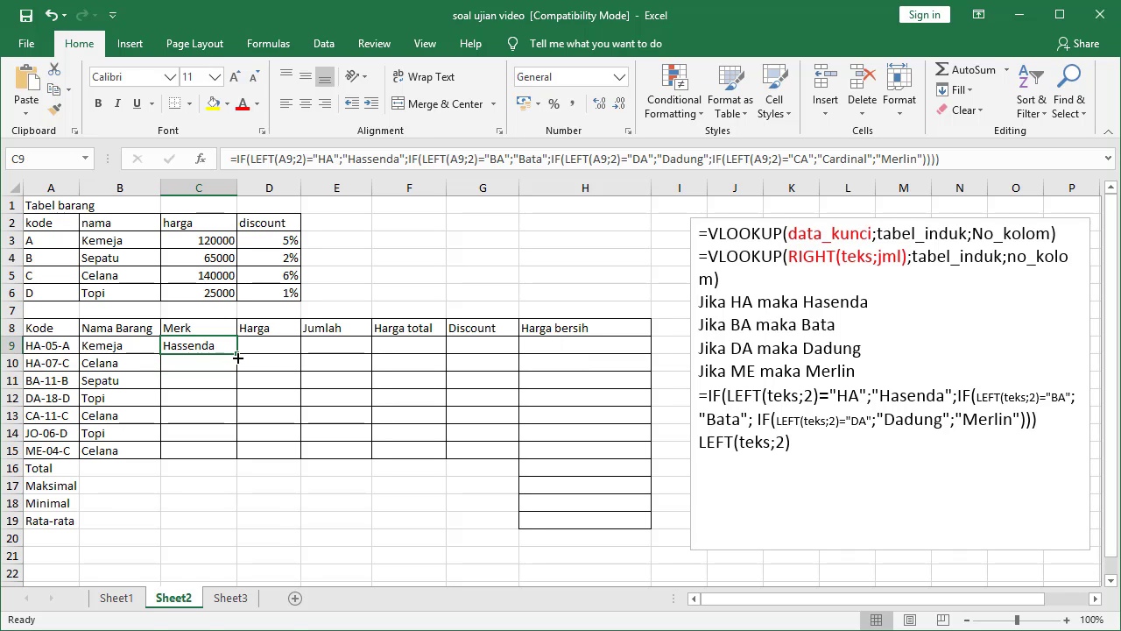
{"action": "left_click_drag", "start_coordinate": [236, 354], "coordinate": [241, 459]}
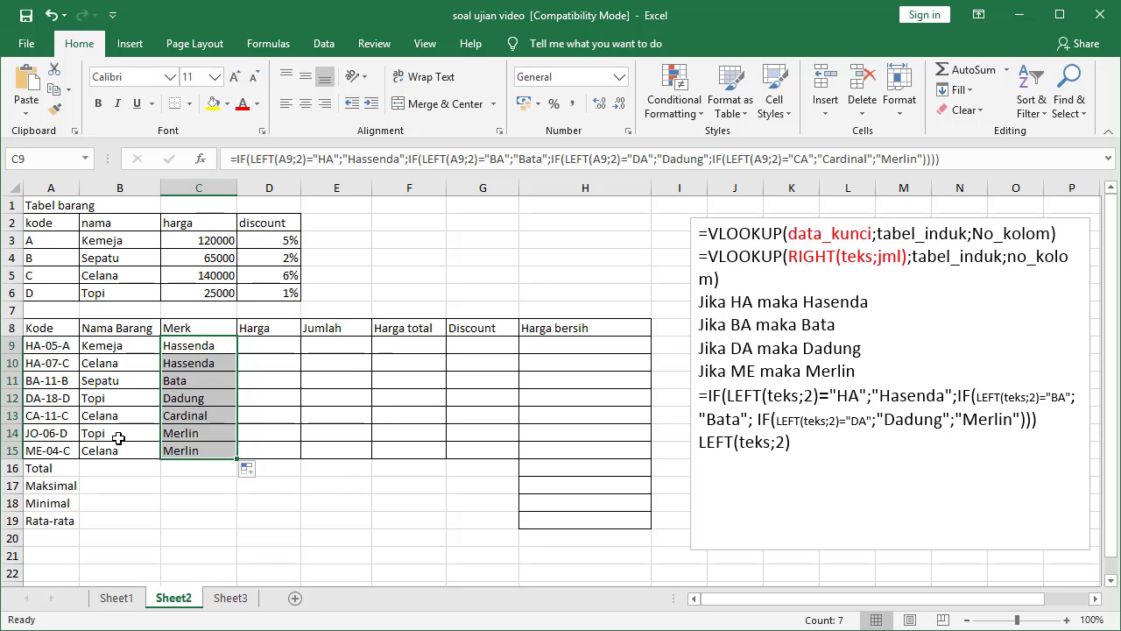
Step: Change the item code in A14 to ME-06-D
{"action": "left_click", "coordinate": [39, 435]}
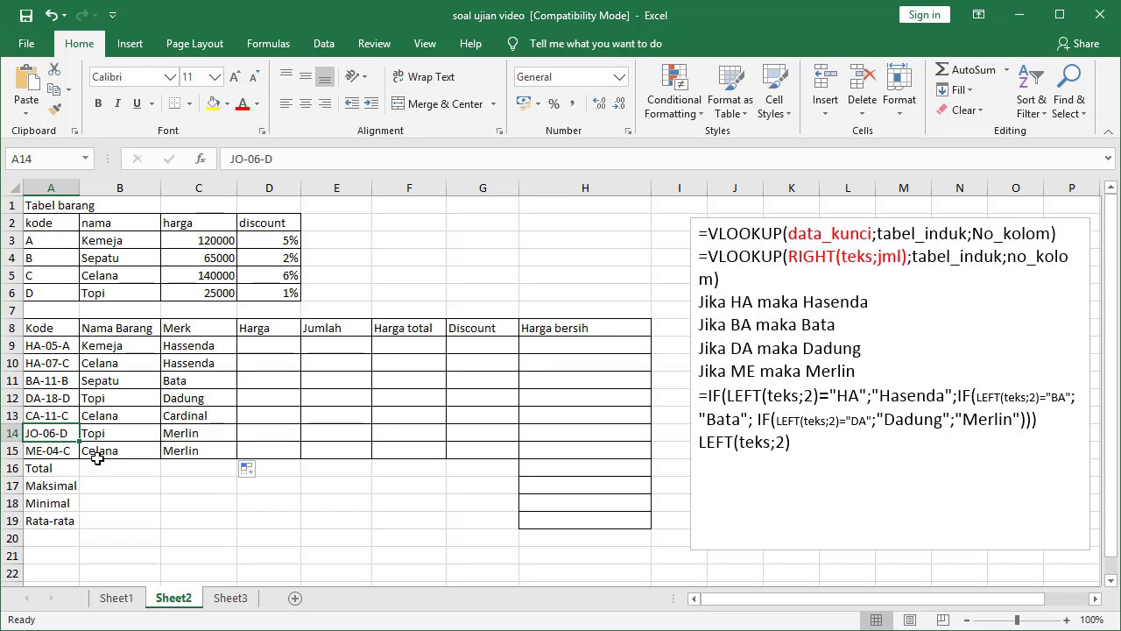
{"action": "double_click", "coordinate": [29, 433]}
{"action": "left_click_drag", "start_coordinate": [20, 433], "coordinate": [32, 433]}
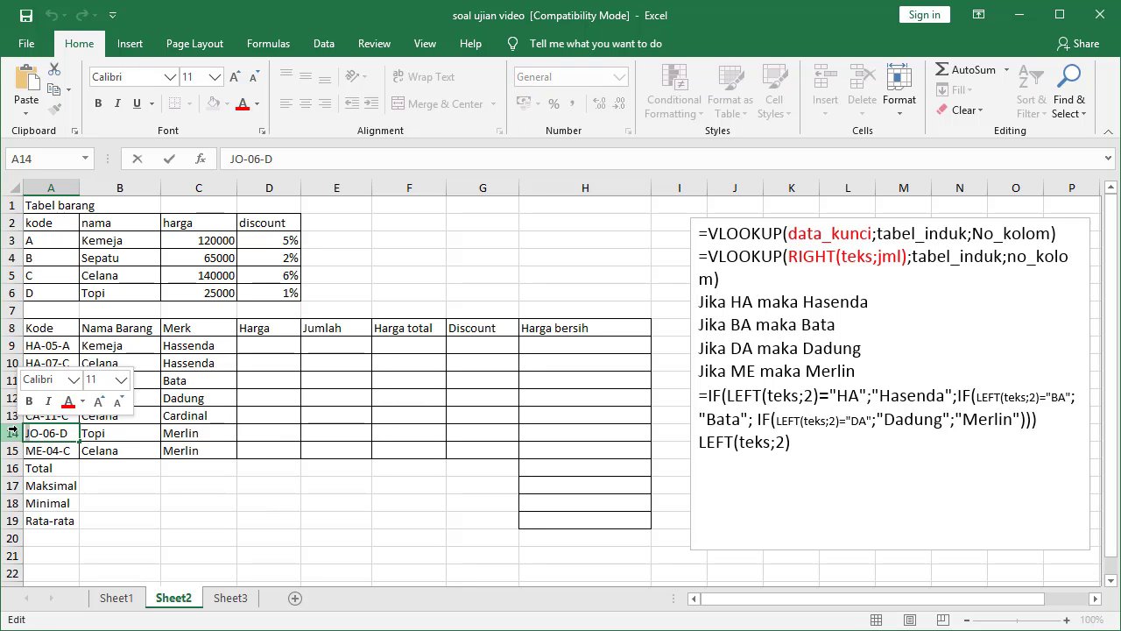
{"action": "type", "text": "M"}
{"action": "key", "text": "Return"}
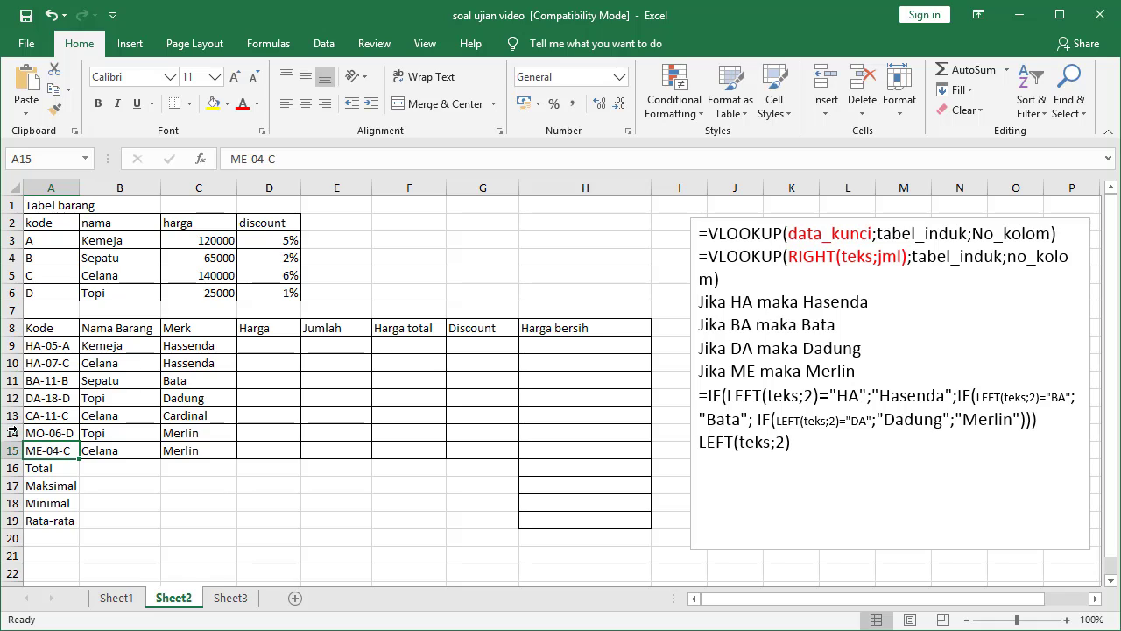
{"action": "double_click", "coordinate": [38, 433]}
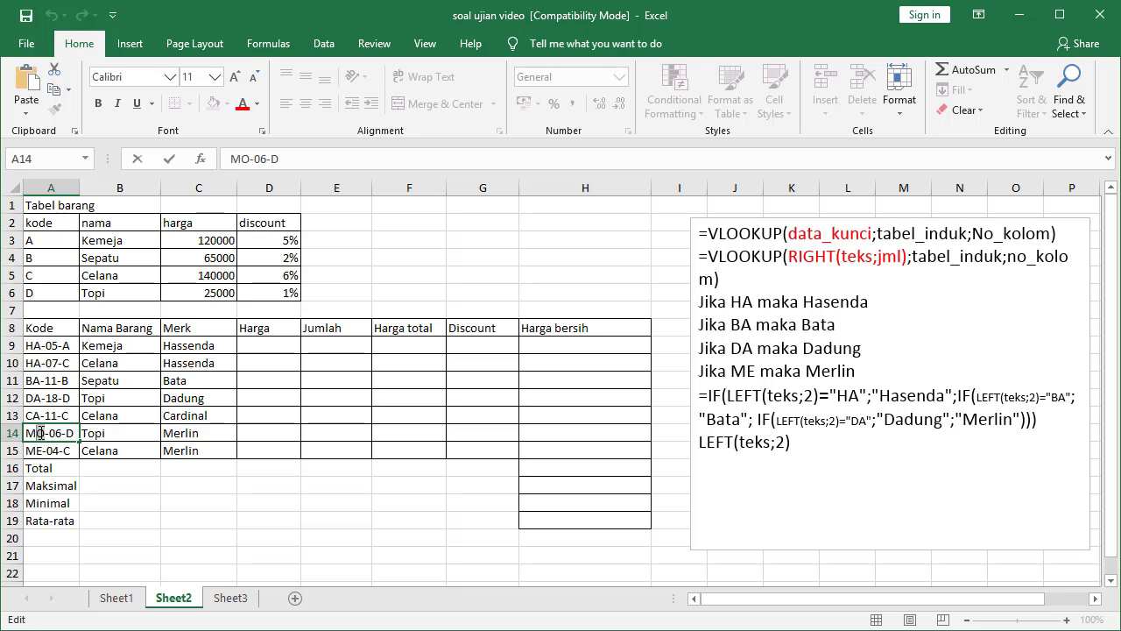
{"action": "left_click_drag", "start_coordinate": [42, 433], "coordinate": [35, 432]}
{"action": "type", "text": "E"}
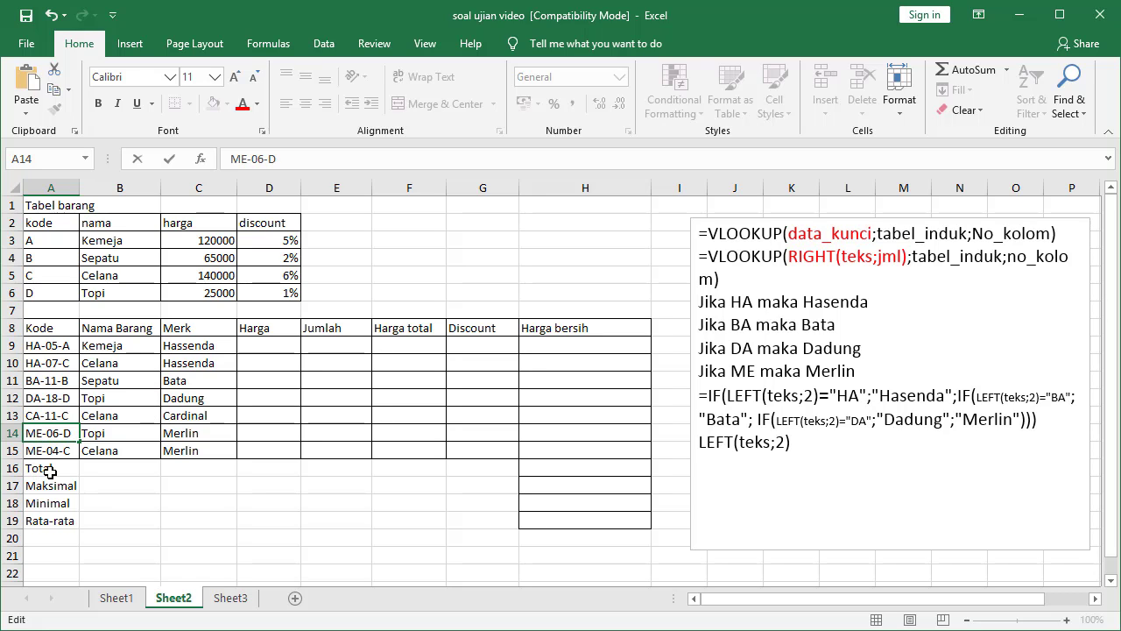
{"action": "key", "text": "Return"}
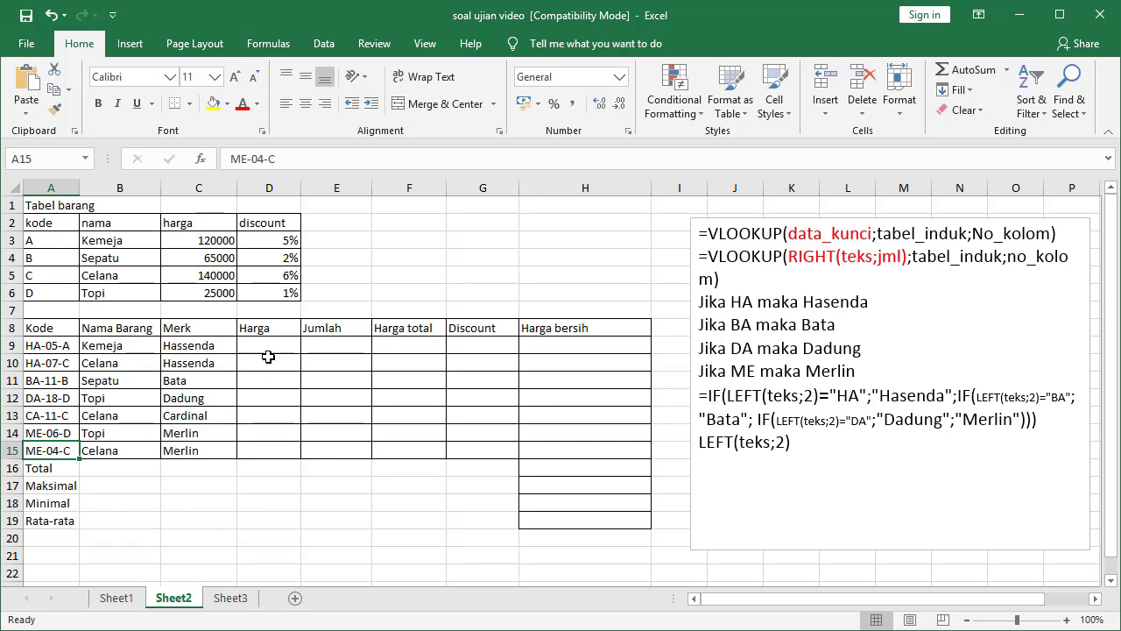
Step: Copy the full text of the VLOOKUP formula in B9 and leave that cell's formula as it is
{"action": "left_click", "coordinate": [125, 346]}
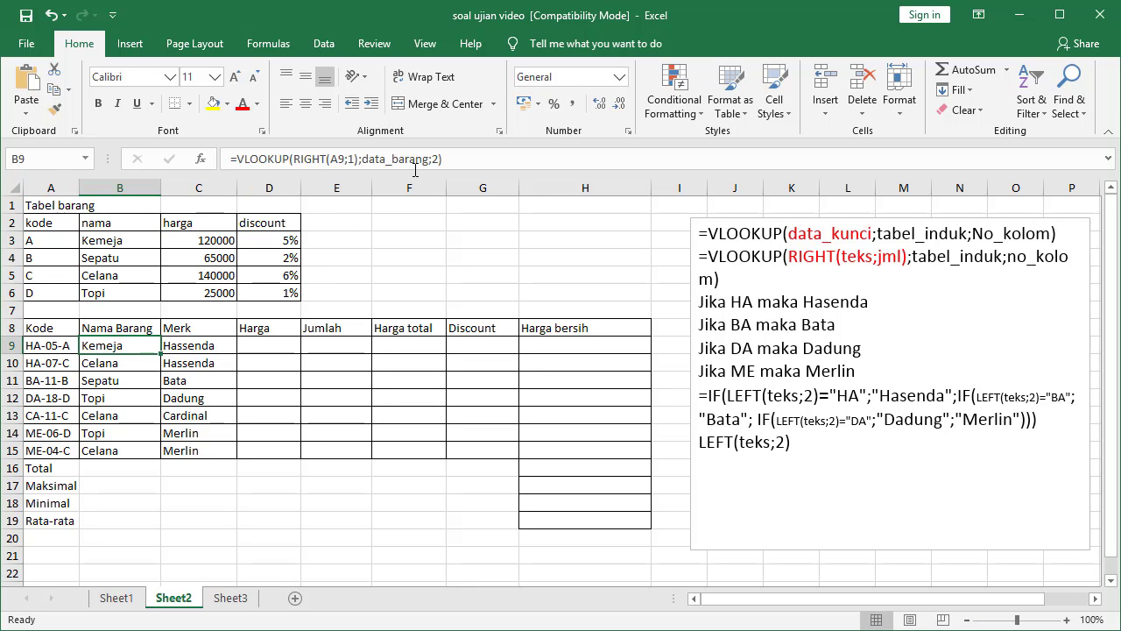
{"action": "left_click", "coordinate": [267, 349]}
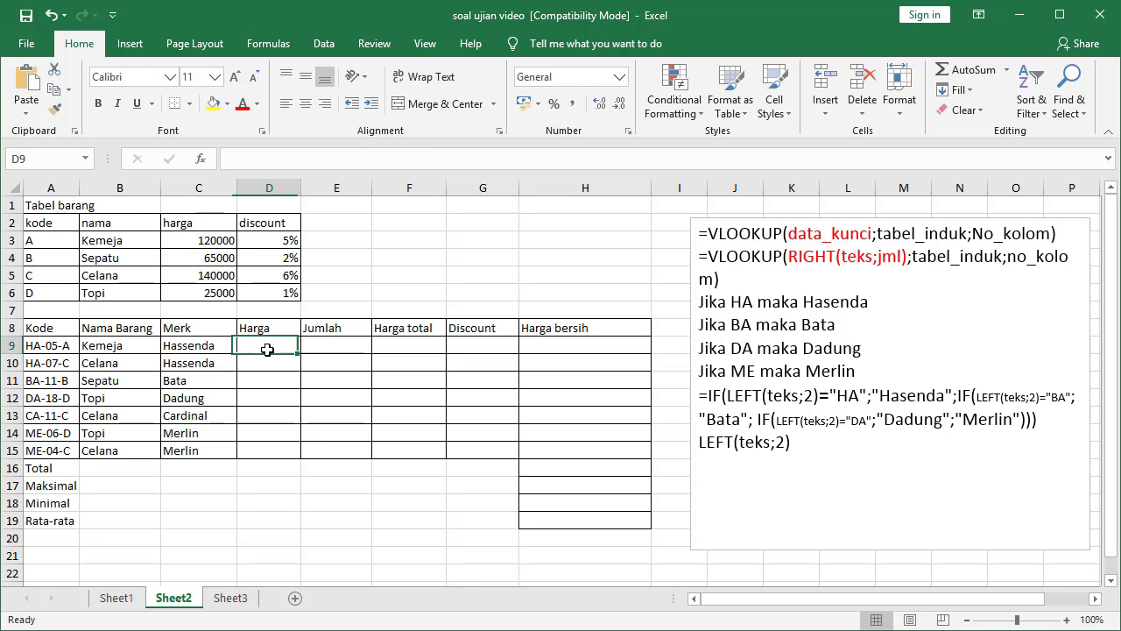
{"action": "left_click", "coordinate": [125, 347]}
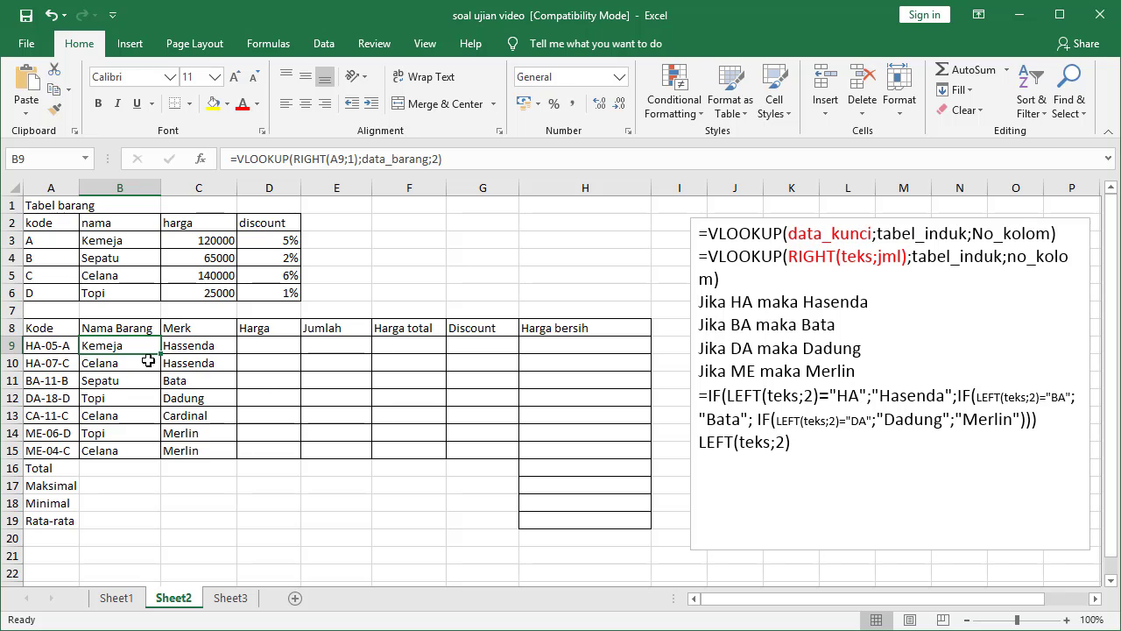
{"action": "left_click_drag", "start_coordinate": [457, 159], "coordinate": [266, 158]}
{"action": "right_click", "coordinate": [266, 158]}
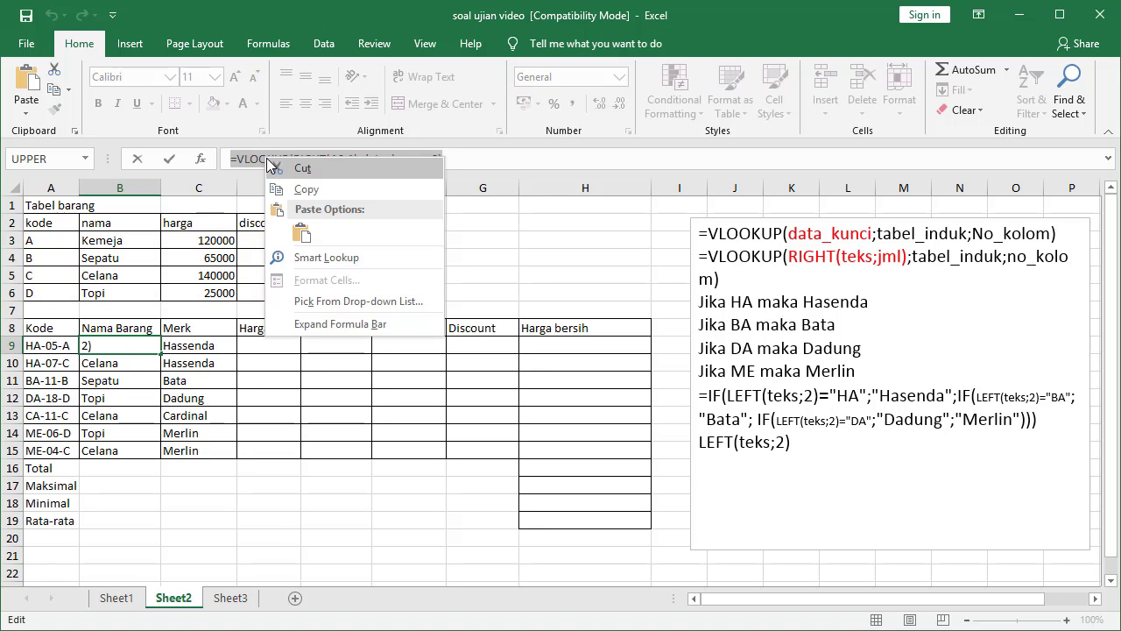
{"action": "left_click", "coordinate": [301, 188]}
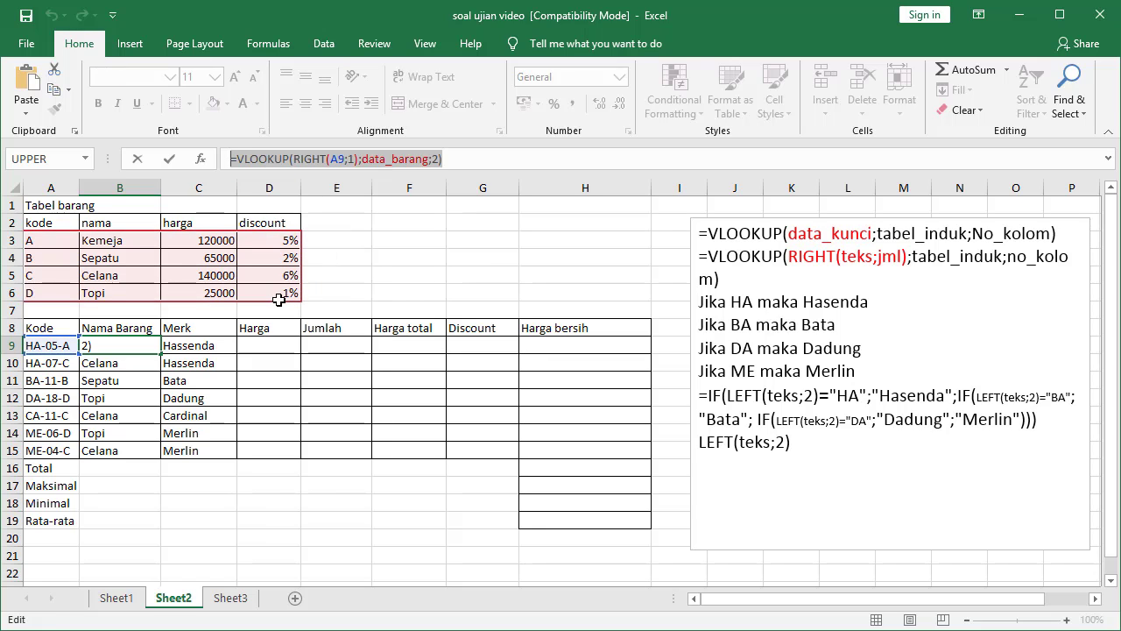
{"action": "key", "text": "Return"}
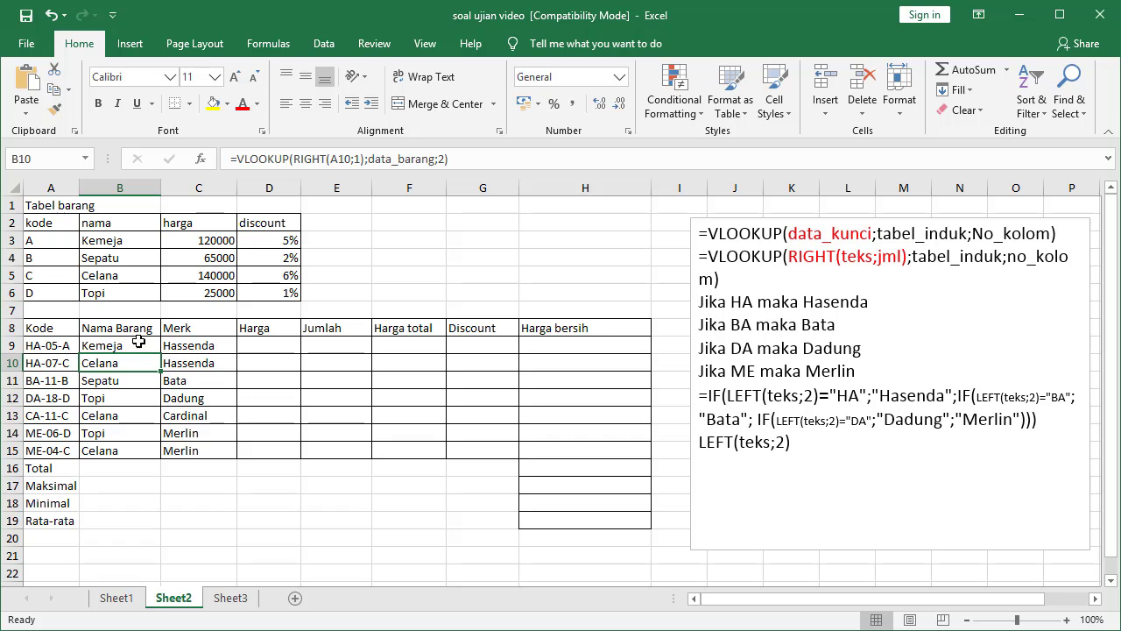
Step: Paste the copied formula into D9 with column number 3, giving =VLOOKUP(RIGHT(A9;1);data_barang;3), and reselect D9
{"action": "left_click", "coordinate": [256, 346]}
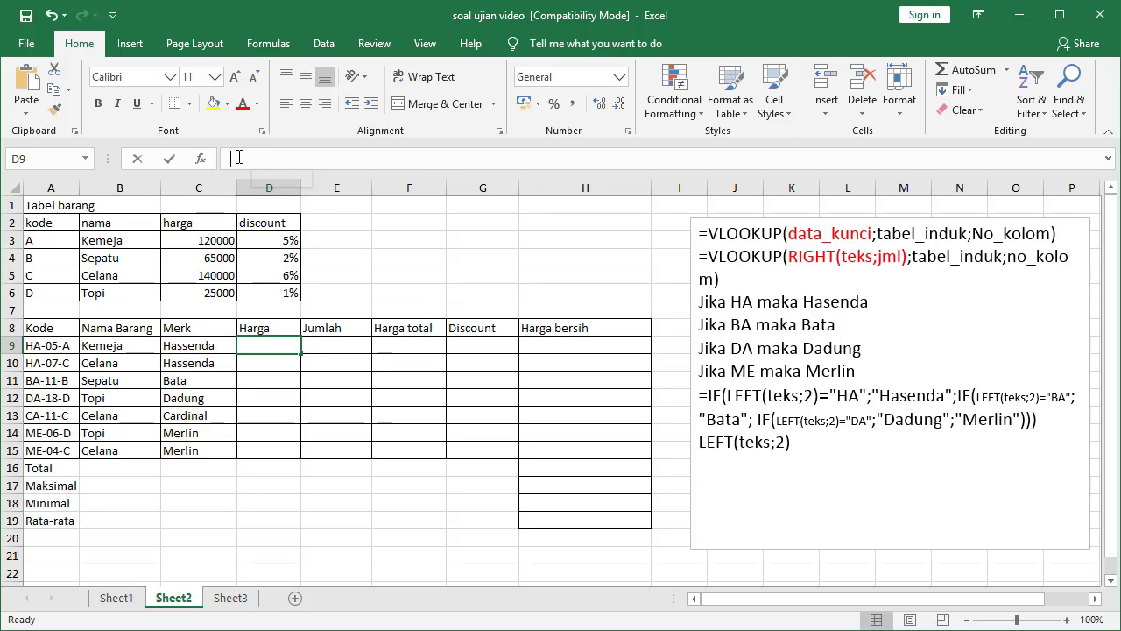
{"action": "right_click", "coordinate": [240, 159]}
{"action": "left_click", "coordinate": [274, 233]}
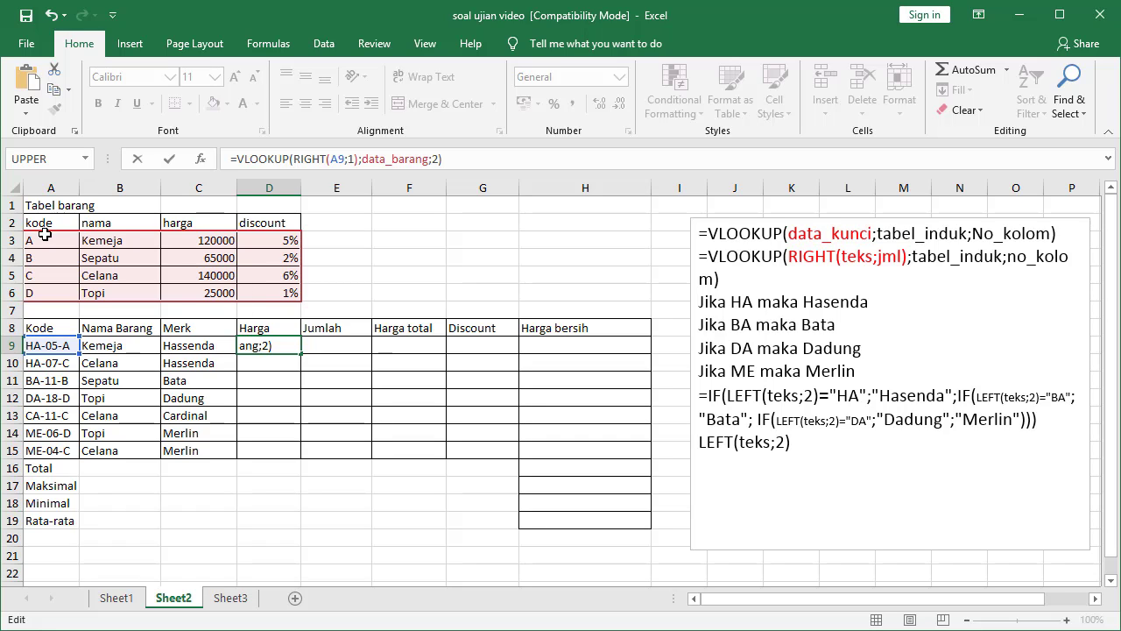
{"action": "left_click", "coordinate": [436, 159]}
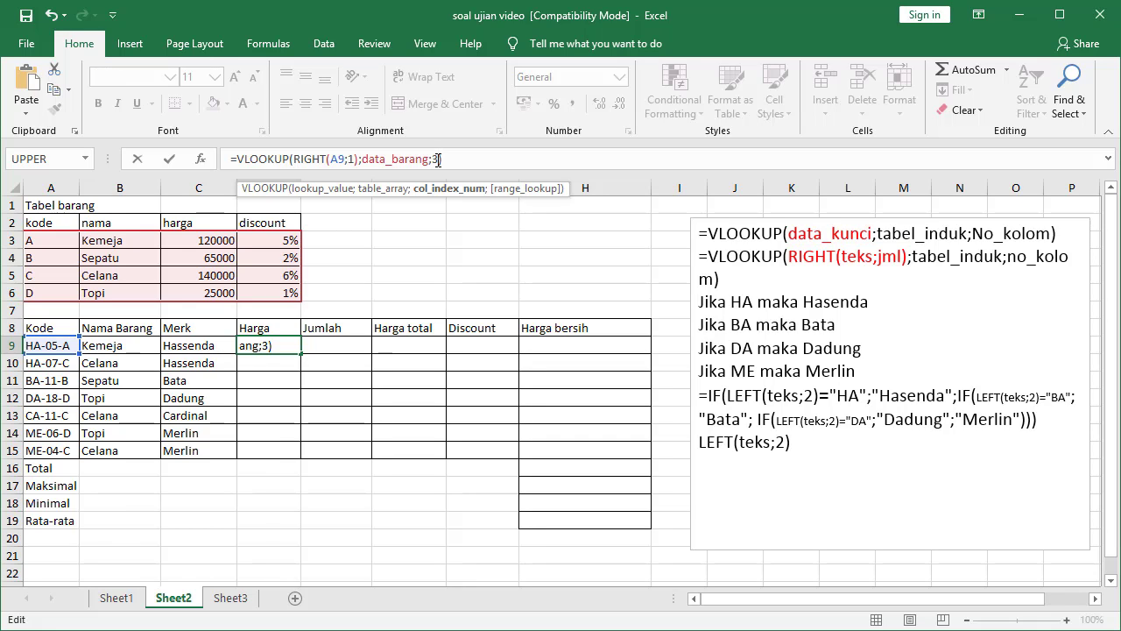
{"action": "key", "text": "Return"}
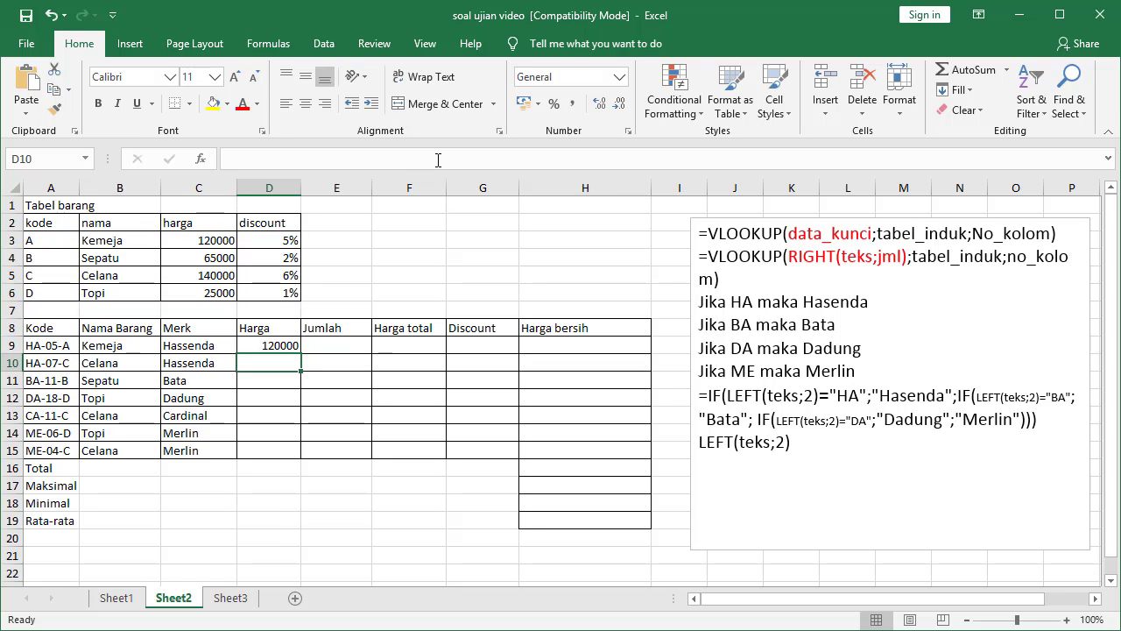
{"action": "left_click", "coordinate": [267, 346]}
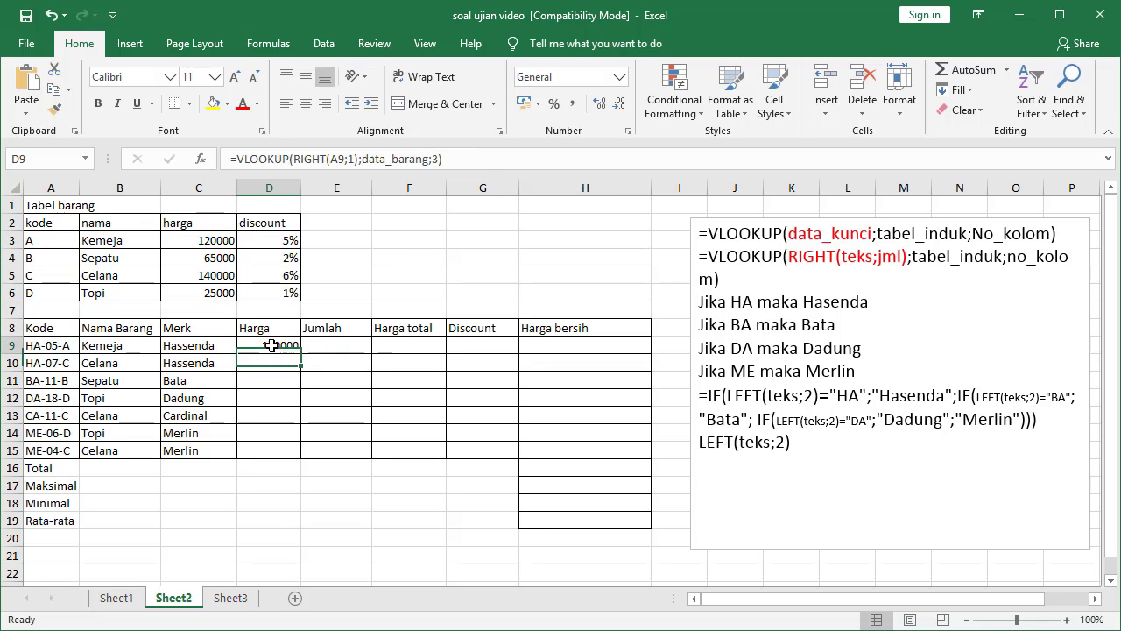
Step: Fill D9's price formula down to D15 and apply the Rp Indonesian accounting format to the range
{"action": "left_click_drag", "start_coordinate": [298, 350], "coordinate": [293, 457]}
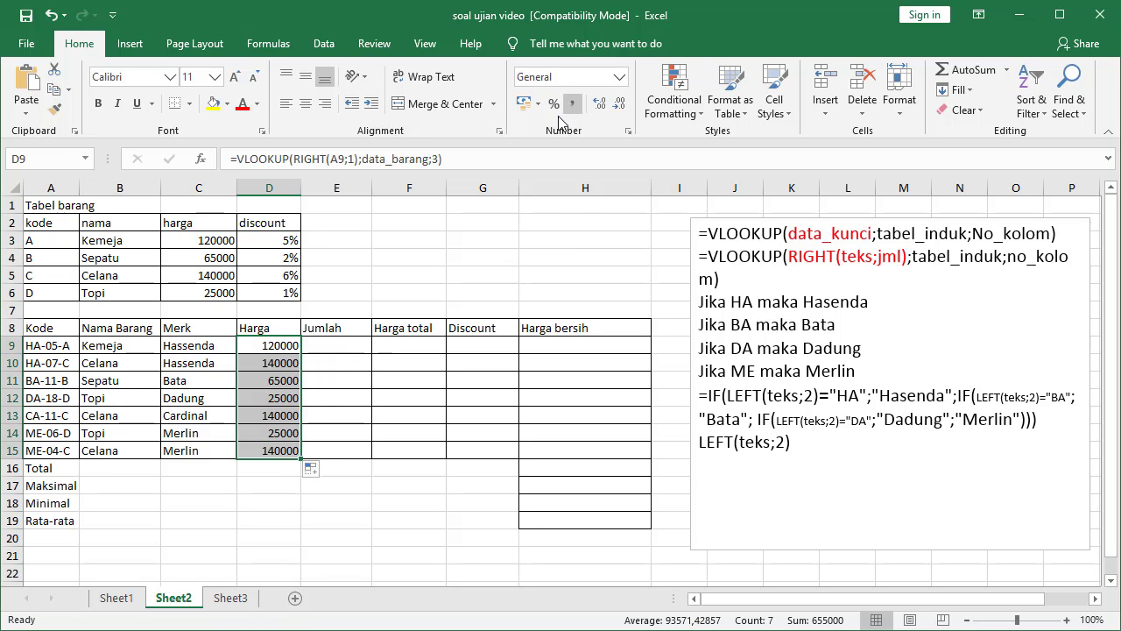
{"action": "left_click", "coordinate": [537, 103]}
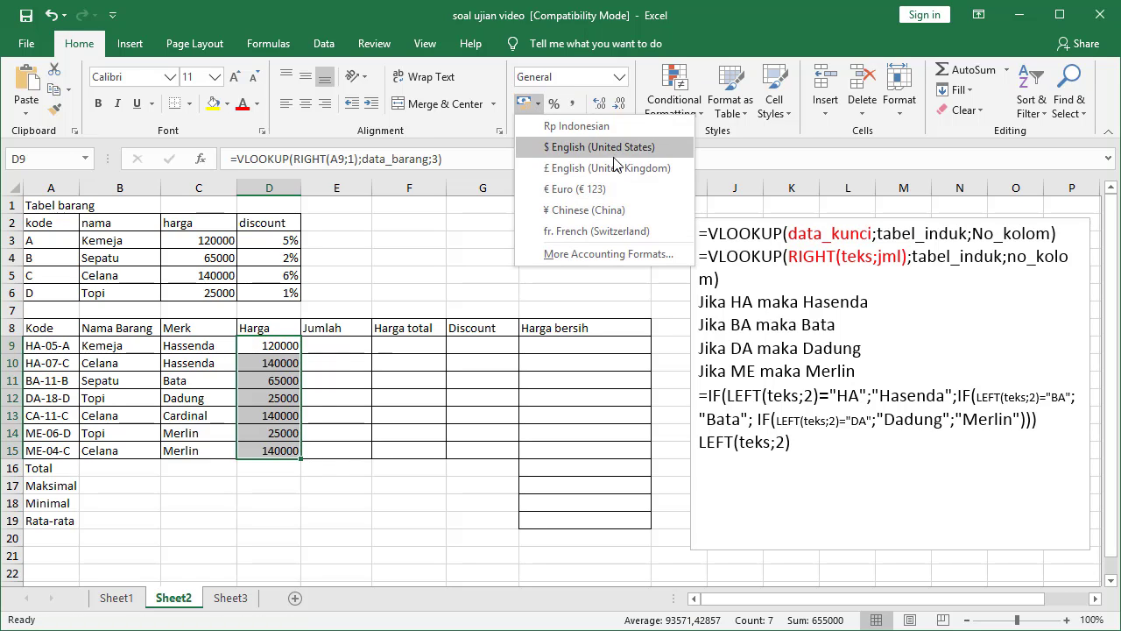
{"action": "left_click", "coordinate": [587, 115]}
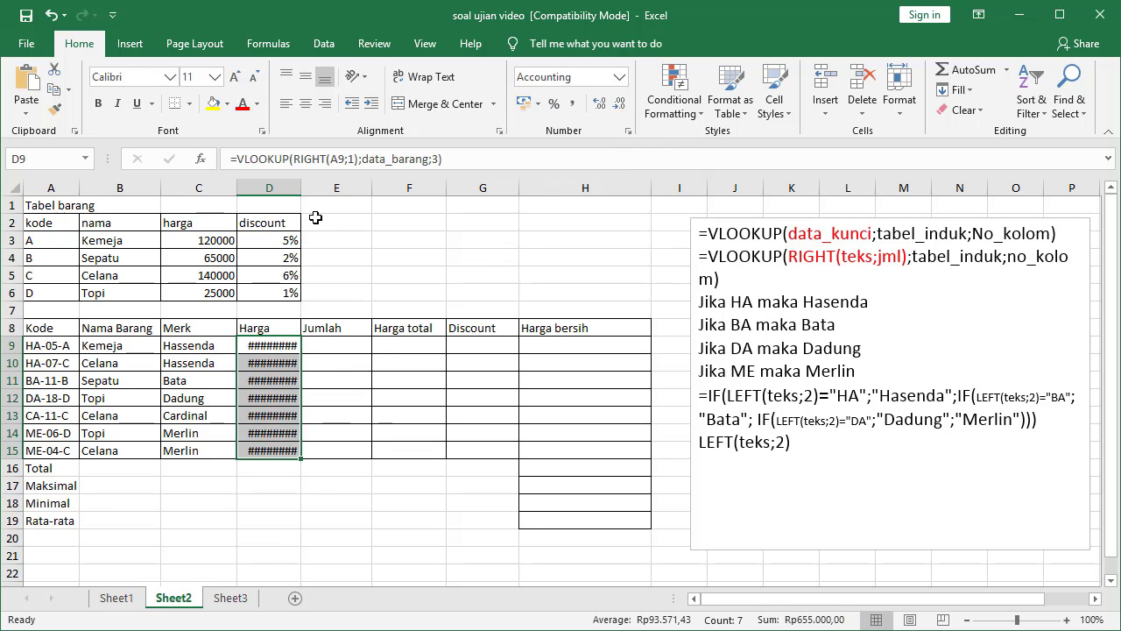
Step: Remove both decimal places from the prices in D9:D15 and adjust column D's width so they fit
{"action": "left_click_drag", "start_coordinate": [298, 187], "coordinate": [324, 193]}
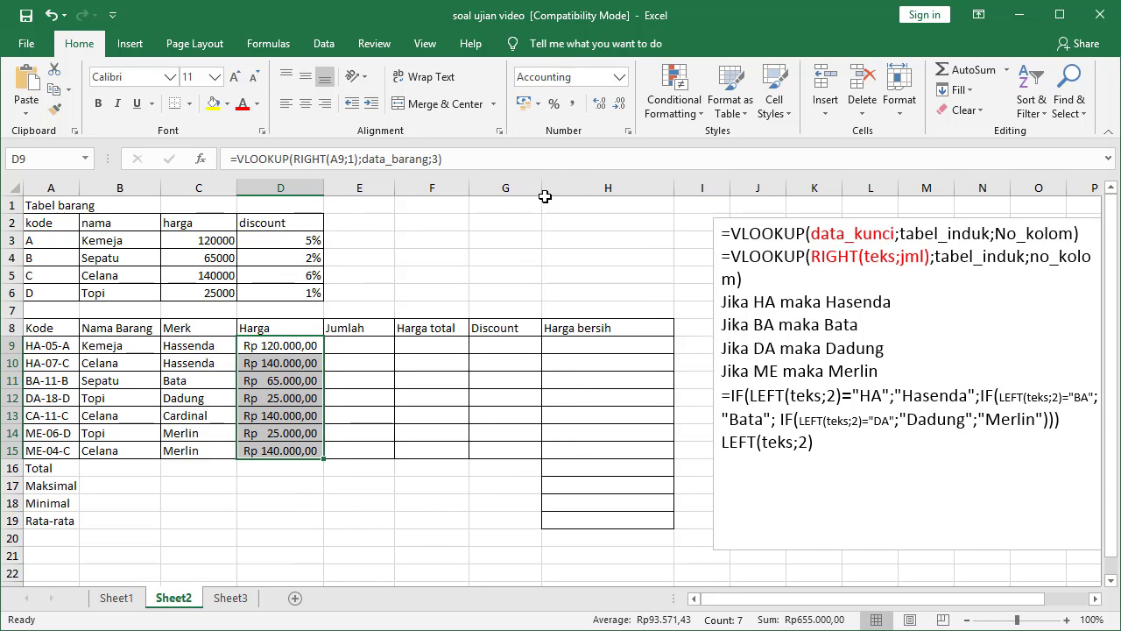
{"action": "left_click", "coordinate": [622, 106]}
{"action": "left_click", "coordinate": [622, 106]}
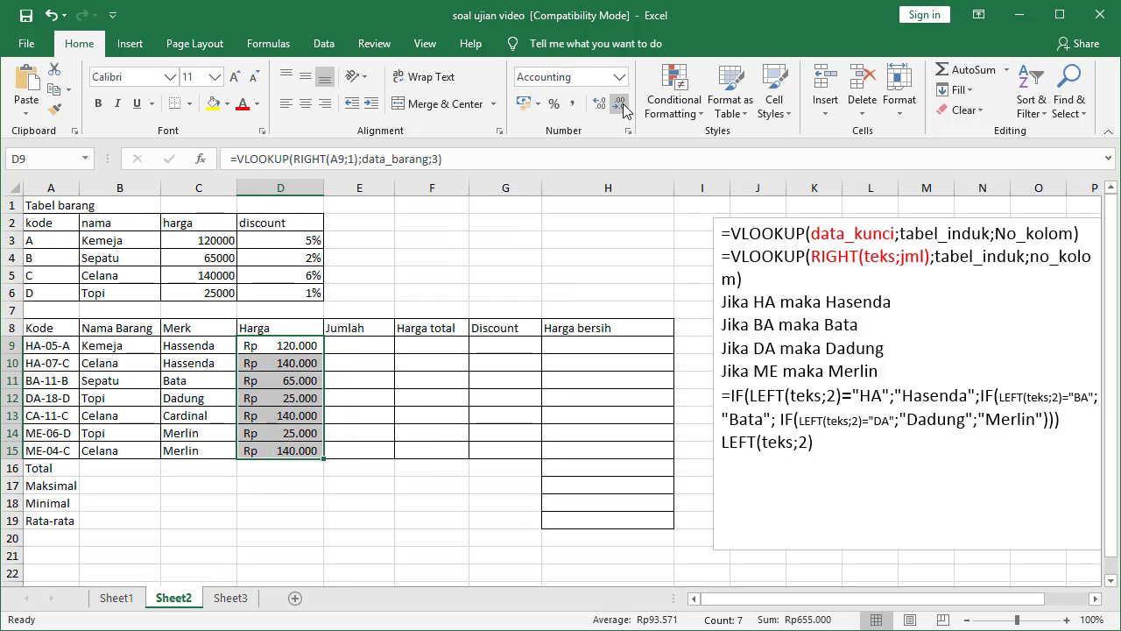
{"action": "left_click_drag", "start_coordinate": [323, 197], "coordinate": [316, 181]}
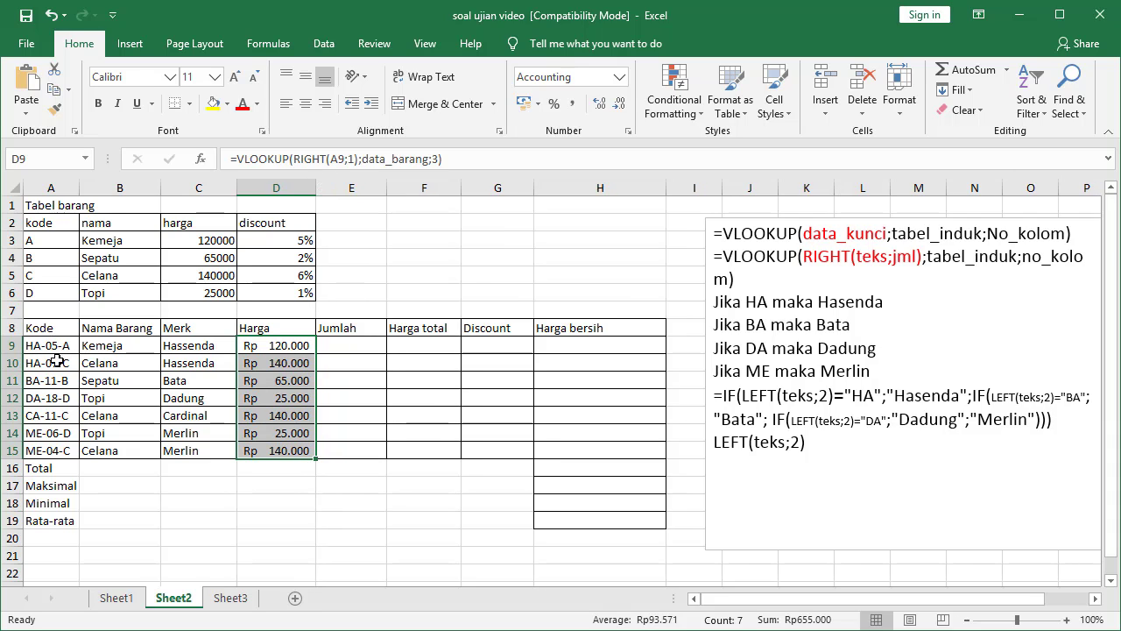
Step: Check the finished table on Sheet1 and enter =MID(A9;4;2) in E9 of Sheet2 under Jumlah
{"action": "left_click", "coordinate": [110, 598]}
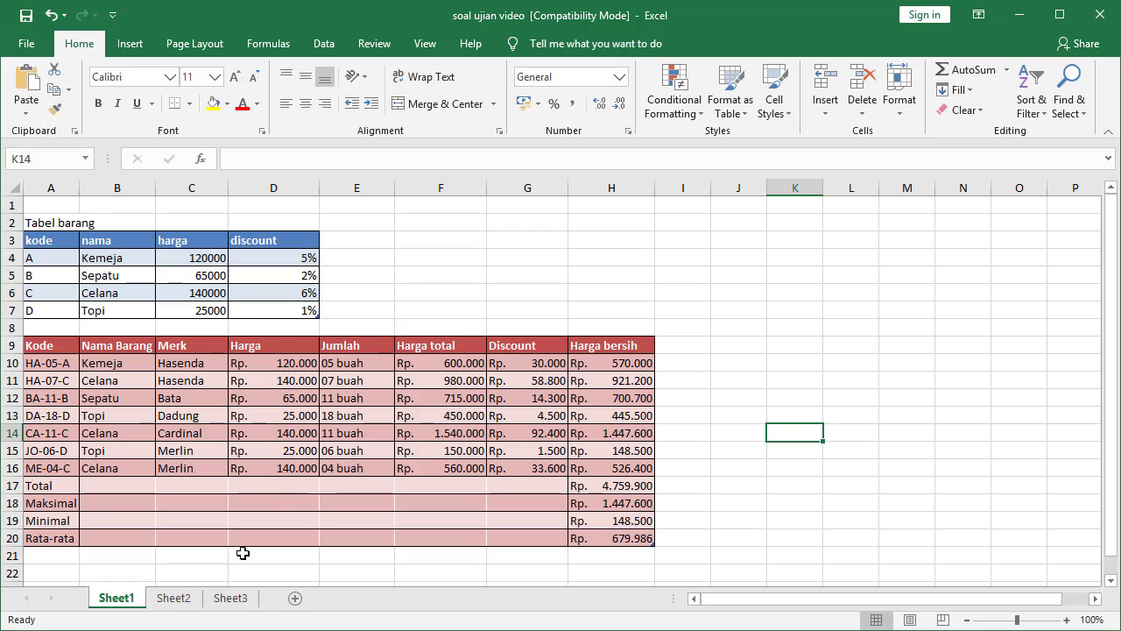
{"action": "left_click", "coordinate": [174, 598]}
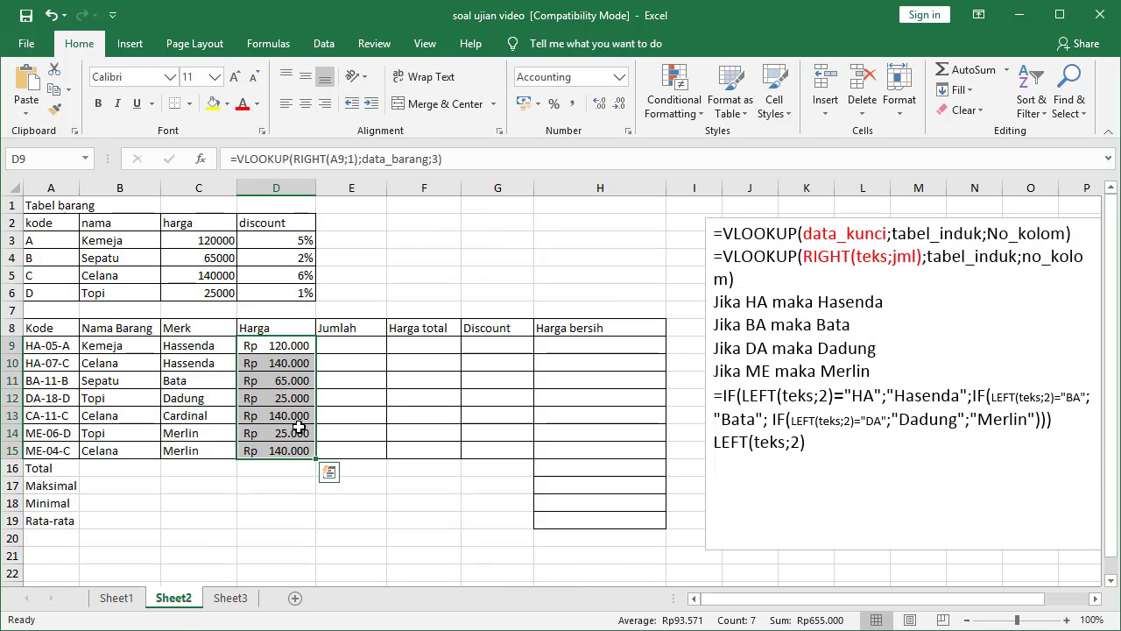
{"action": "left_click", "coordinate": [364, 345]}
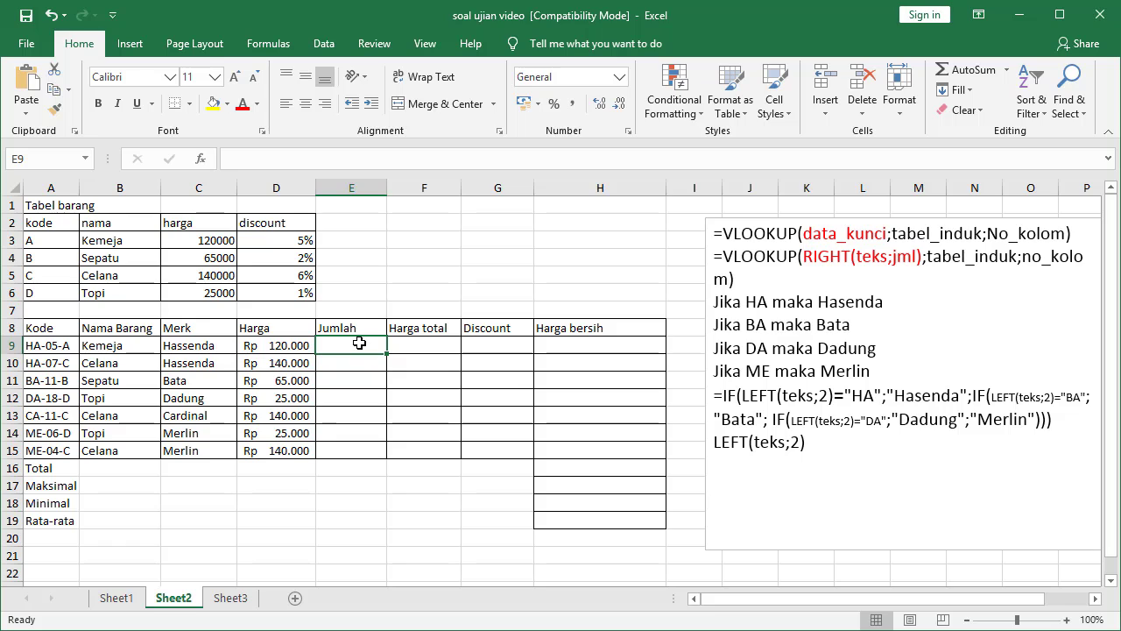
{"action": "type", "text": "="}
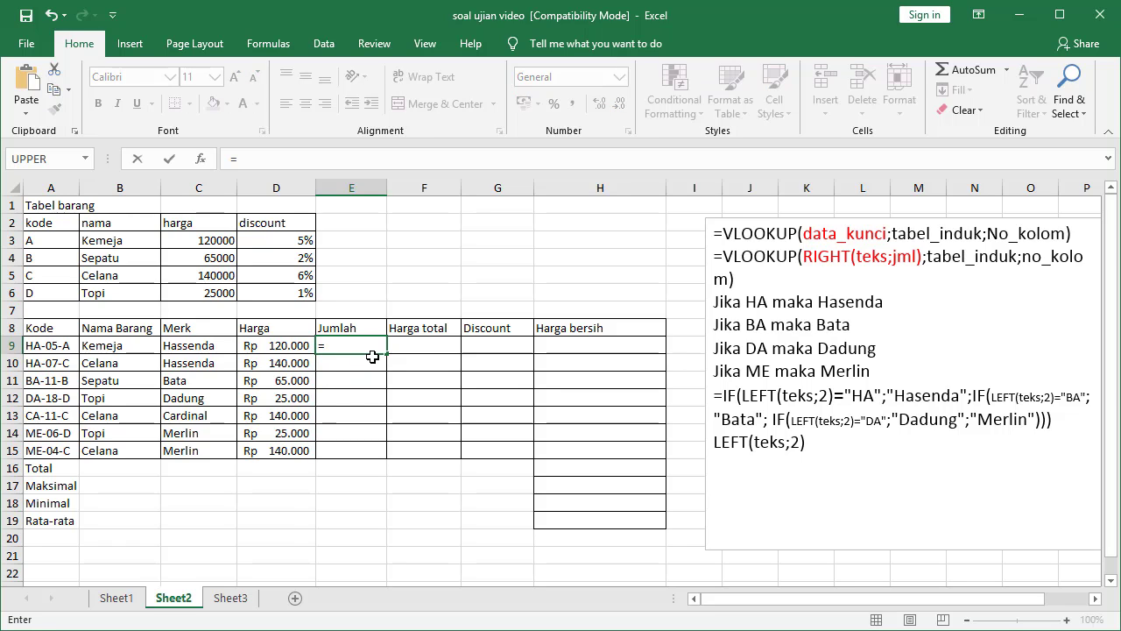
{"action": "type", "text": "MID"}
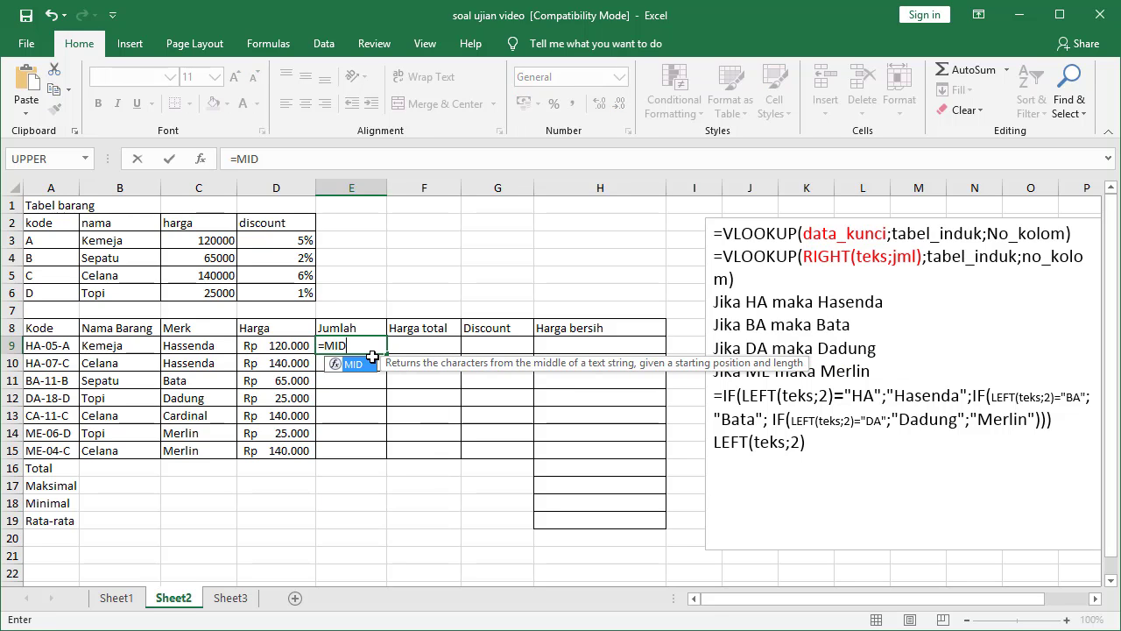
{"action": "double_click", "coordinate": [373, 357]}
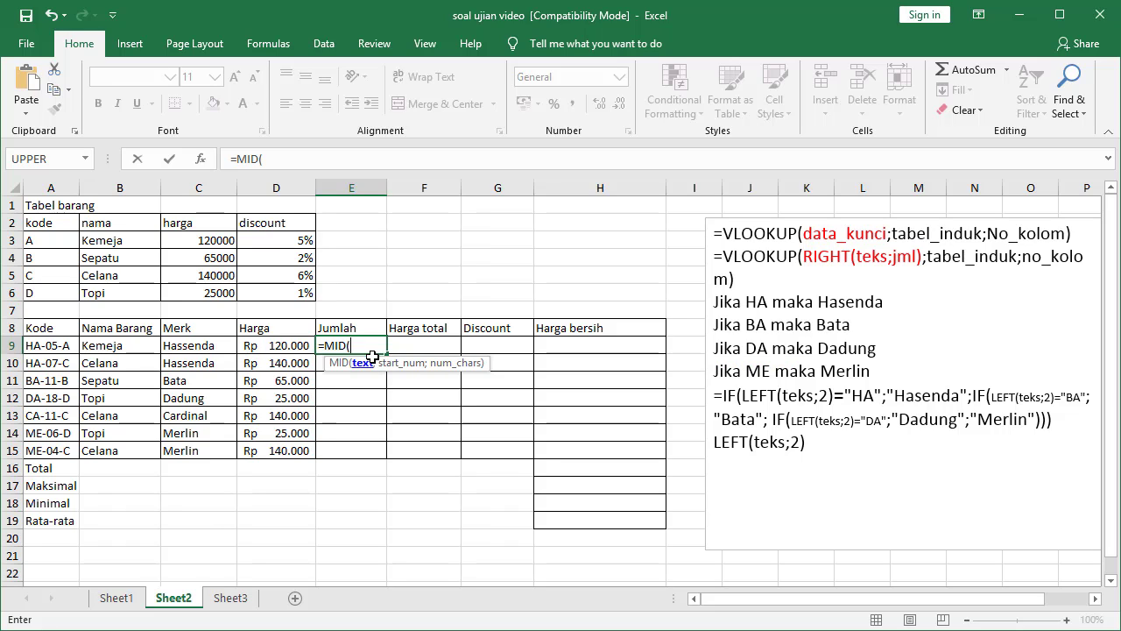
{"action": "left_click", "coordinate": [46, 346]}
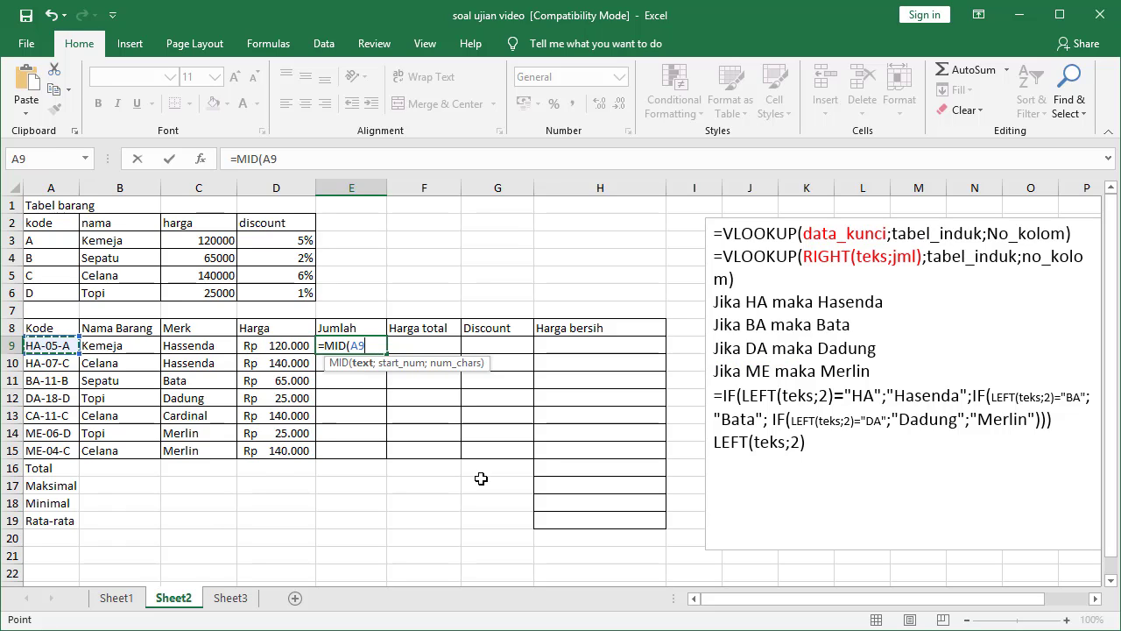
{"action": "type", "text": ";"}
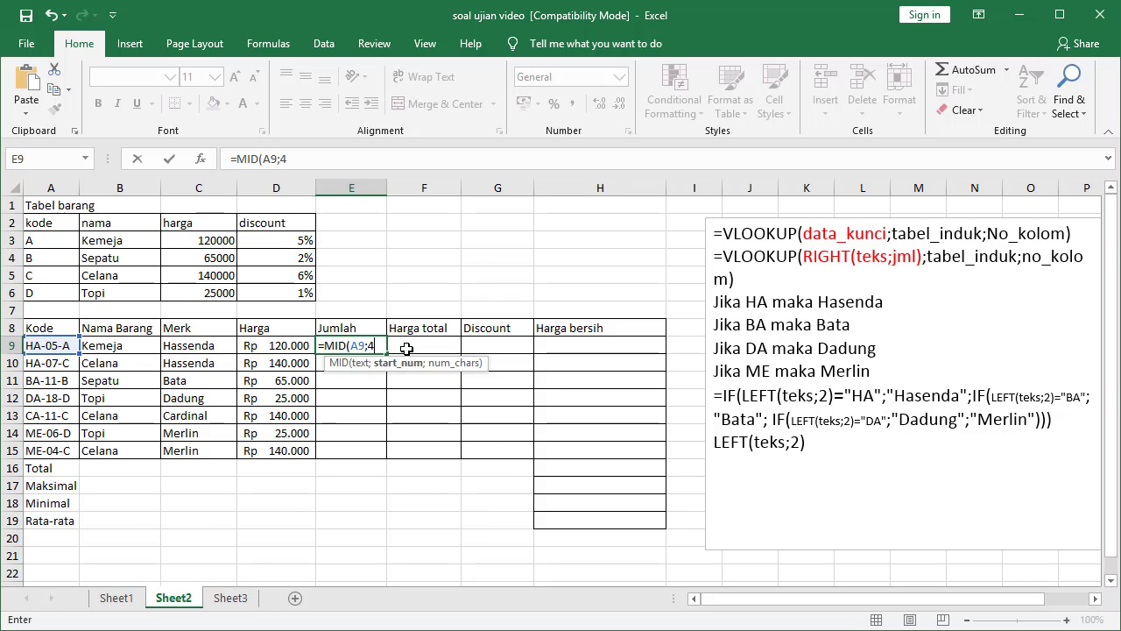
{"action": "type", "text": "4;"}
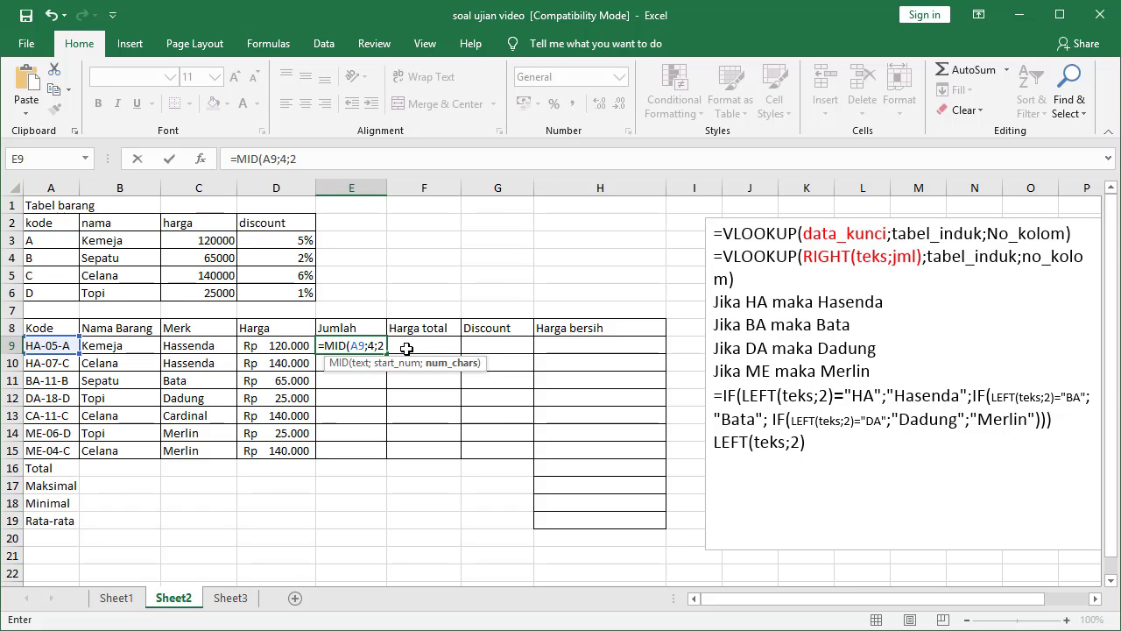
{"action": "type", "text": "2)"}
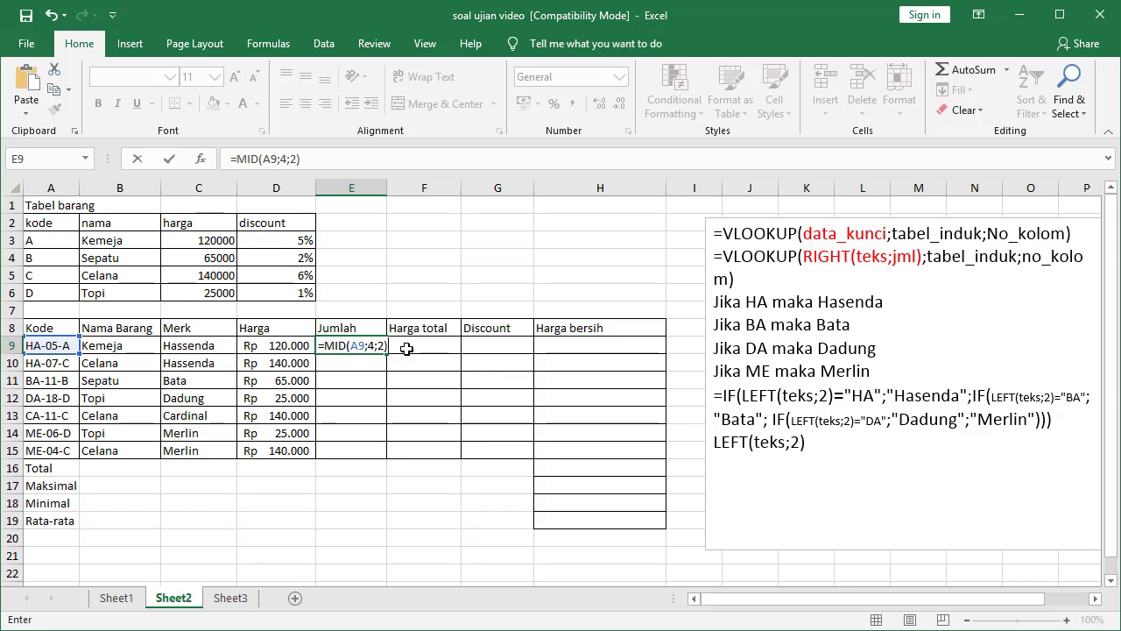
{"action": "key", "text": "Return"}
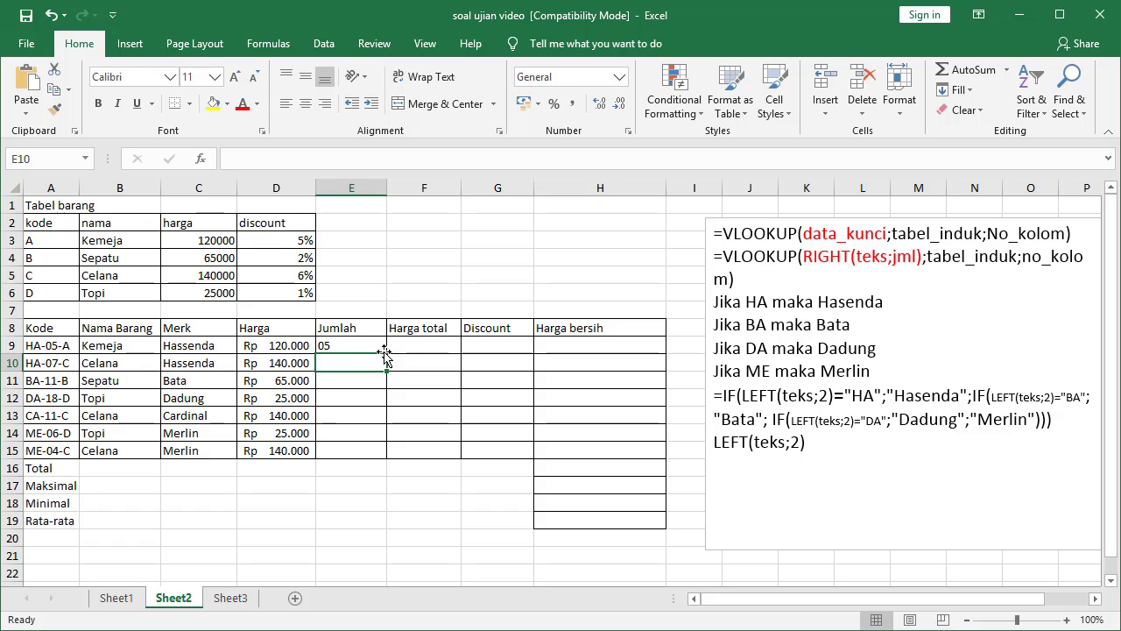
Step: Fill the MID formula in E9 down the Jumlah column to E15
{"action": "left_click", "coordinate": [341, 344]}
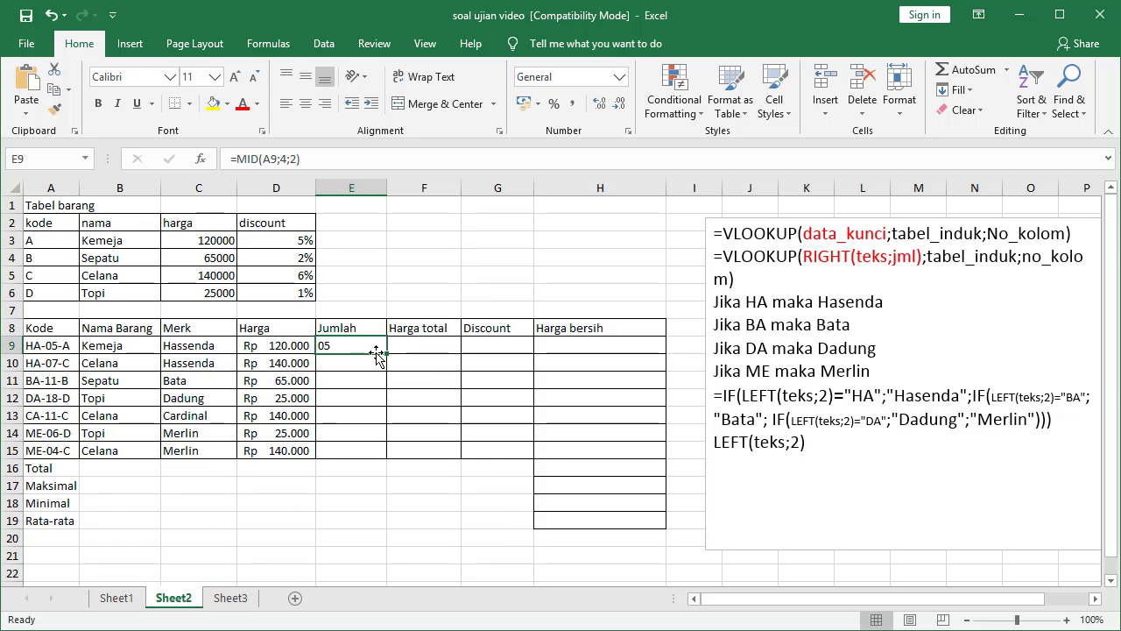
{"action": "left_click_drag", "start_coordinate": [383, 350], "coordinate": [384, 459]}
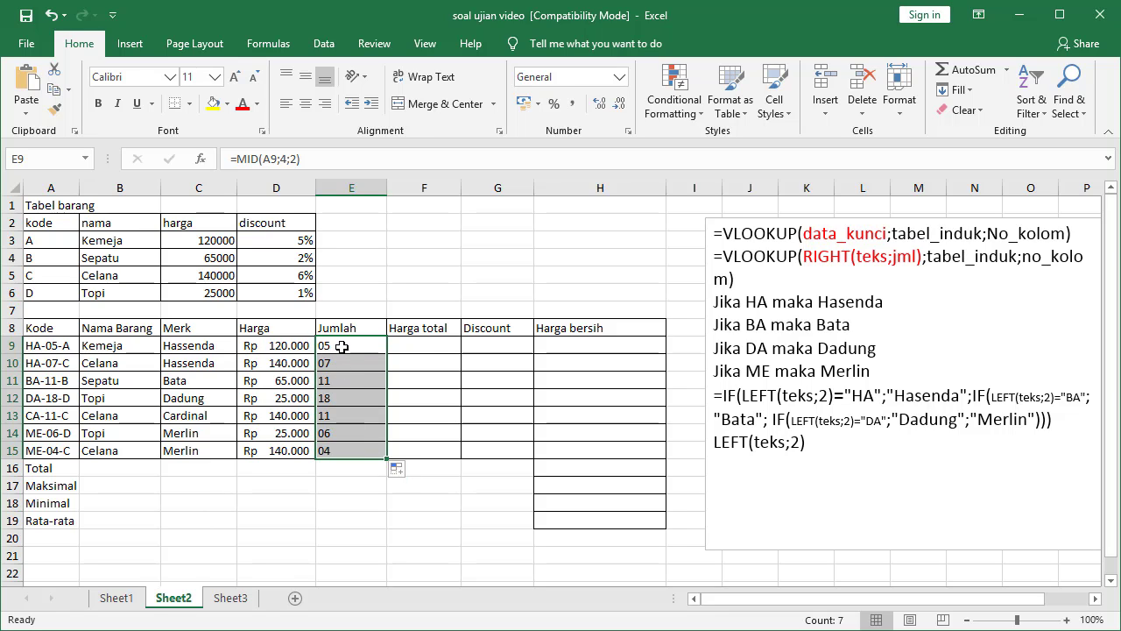
{"action": "left_click", "coordinate": [380, 413]}
Step: Append &" buah" to E9's formula, giving =MID(A9;4;2)&" buah", and fill it down to E15
{"action": "left_click", "coordinate": [359, 348]}
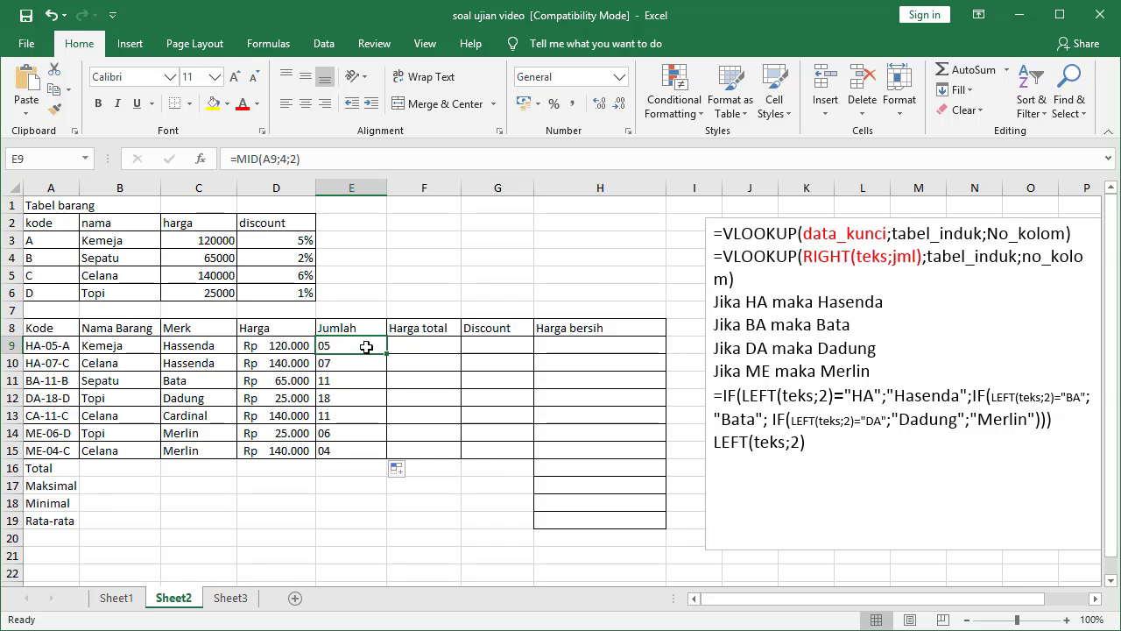
{"action": "left_click", "coordinate": [313, 159]}
{"action": "left_click", "coordinate": [371, 363]}
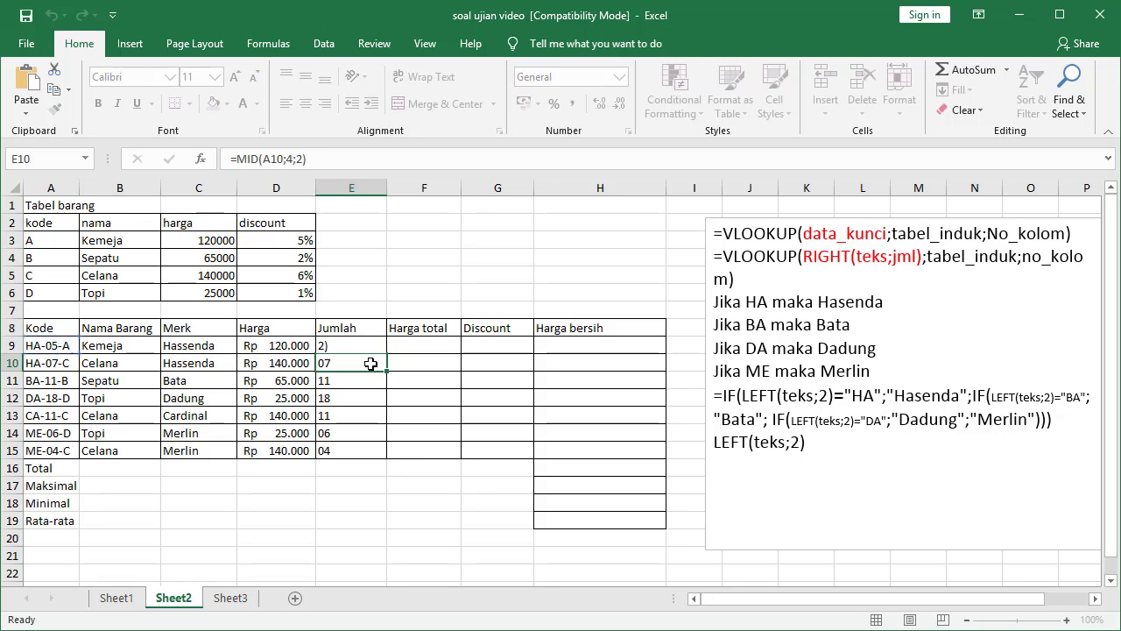
{"action": "double_click", "coordinate": [363, 349]}
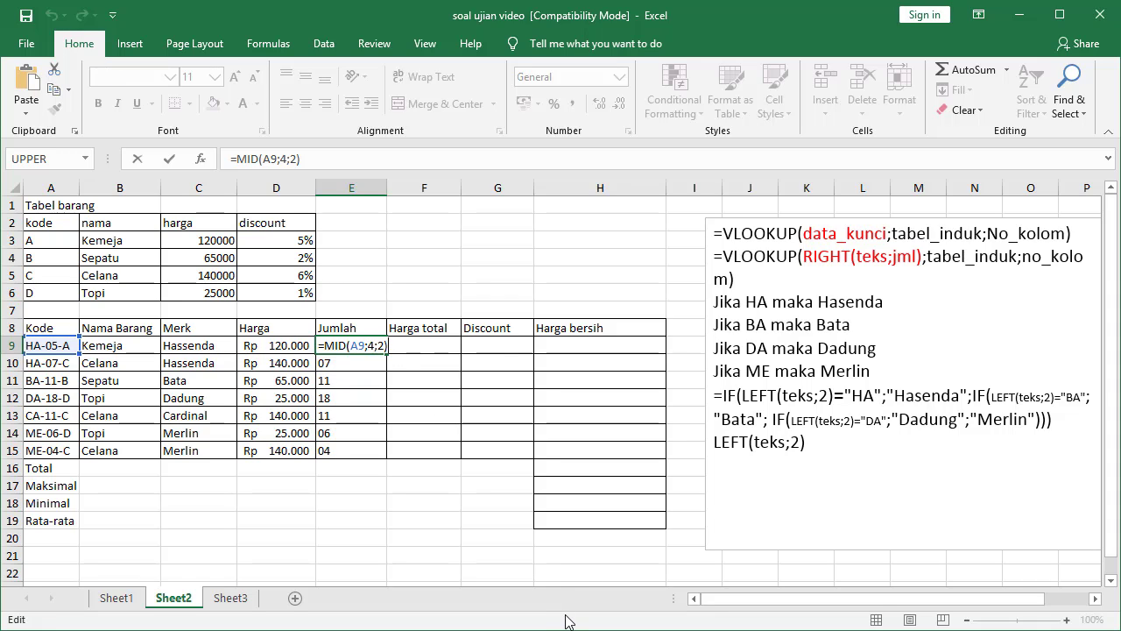
{"action": "type", "text": "&"}
{"action": "type", "text": "buah\""}
{"action": "key", "text": "Return"}
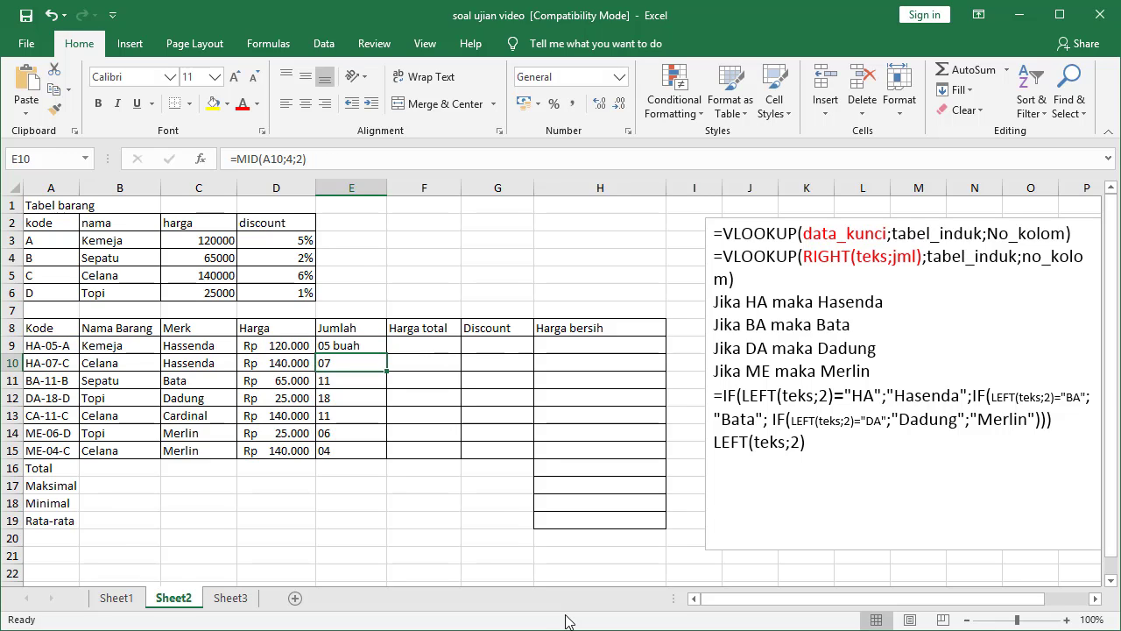
{"action": "left_click", "coordinate": [359, 347]}
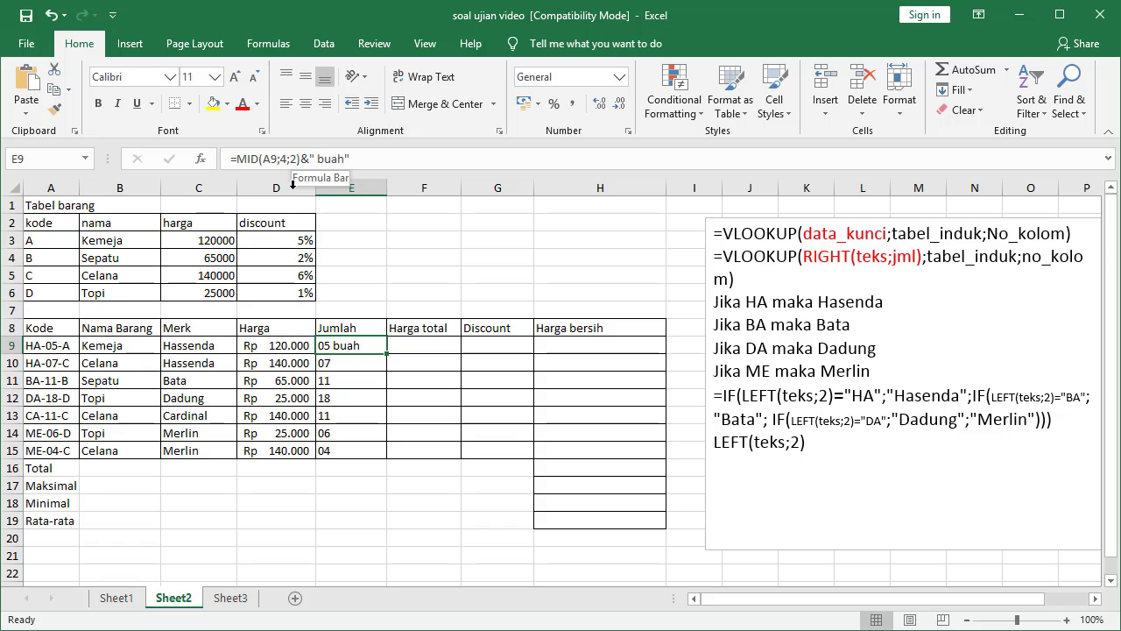
{"action": "left_click_drag", "start_coordinate": [389, 353], "coordinate": [389, 457]}
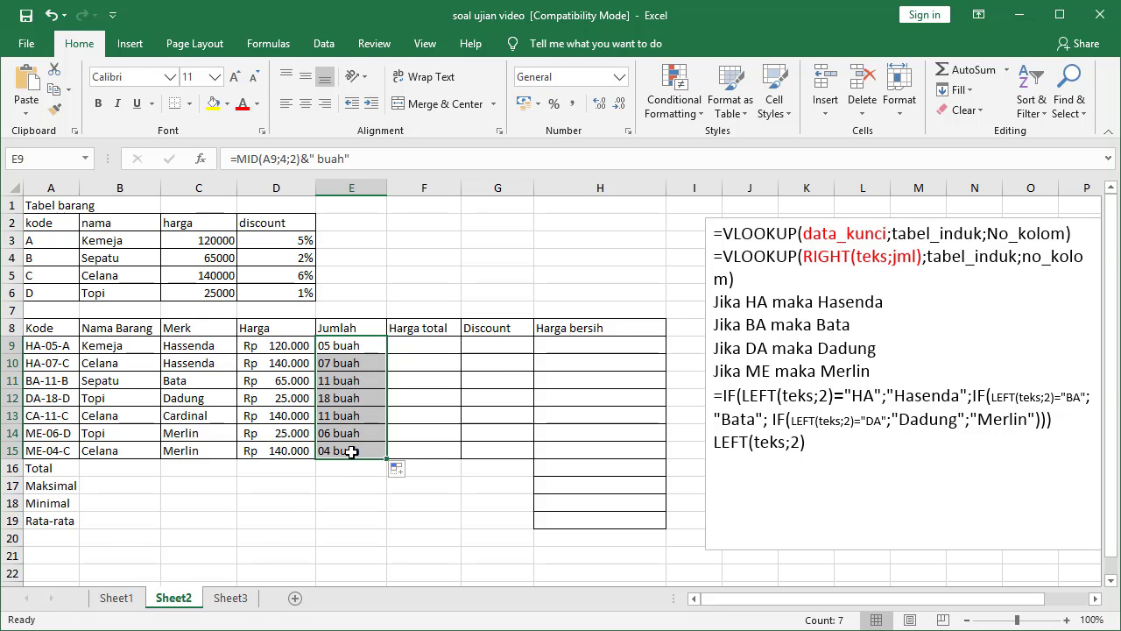
Step: Enter =LEFT(E9;2)*D9 in F9 under Harga total and fill it down to F19
{"action": "left_click", "coordinate": [436, 346]}
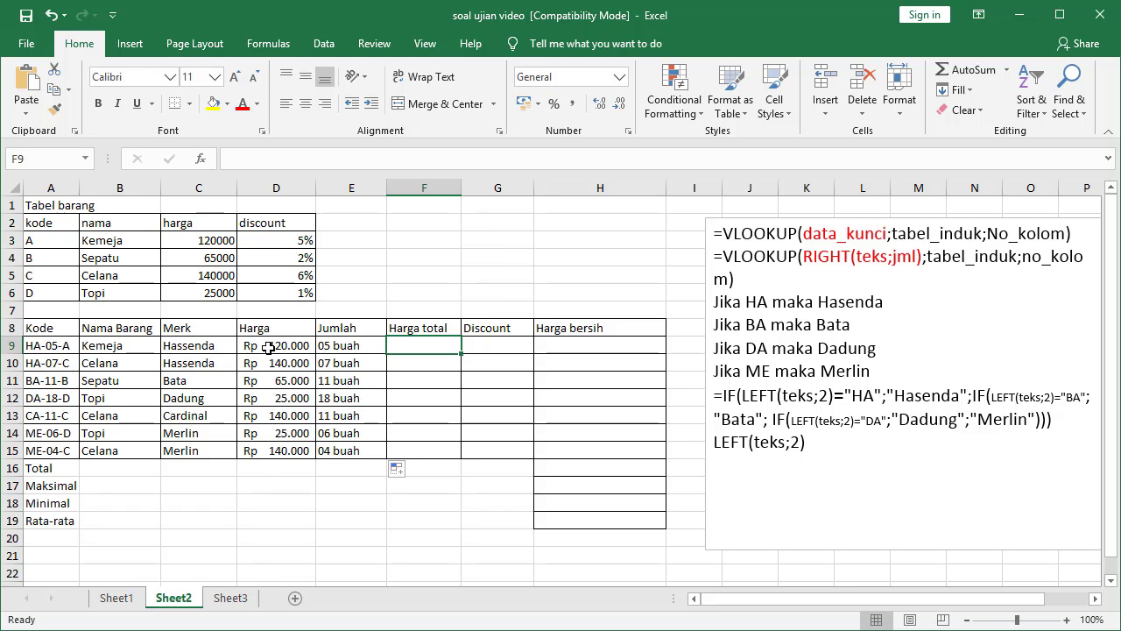
{"action": "left_click", "coordinate": [364, 346]}
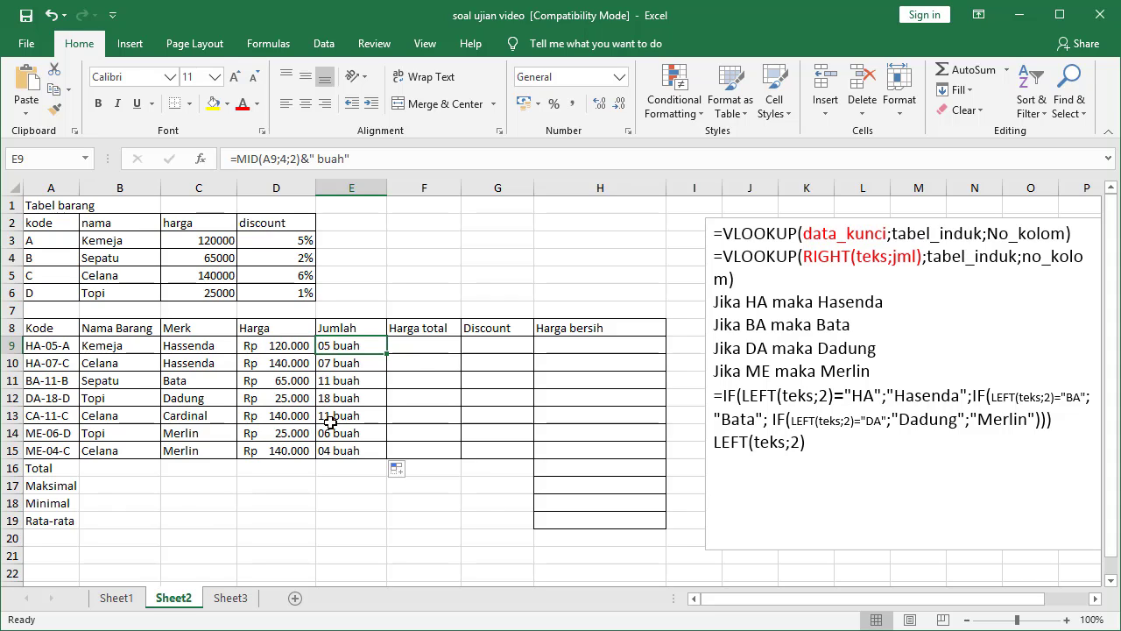
{"action": "left_click", "coordinate": [417, 347]}
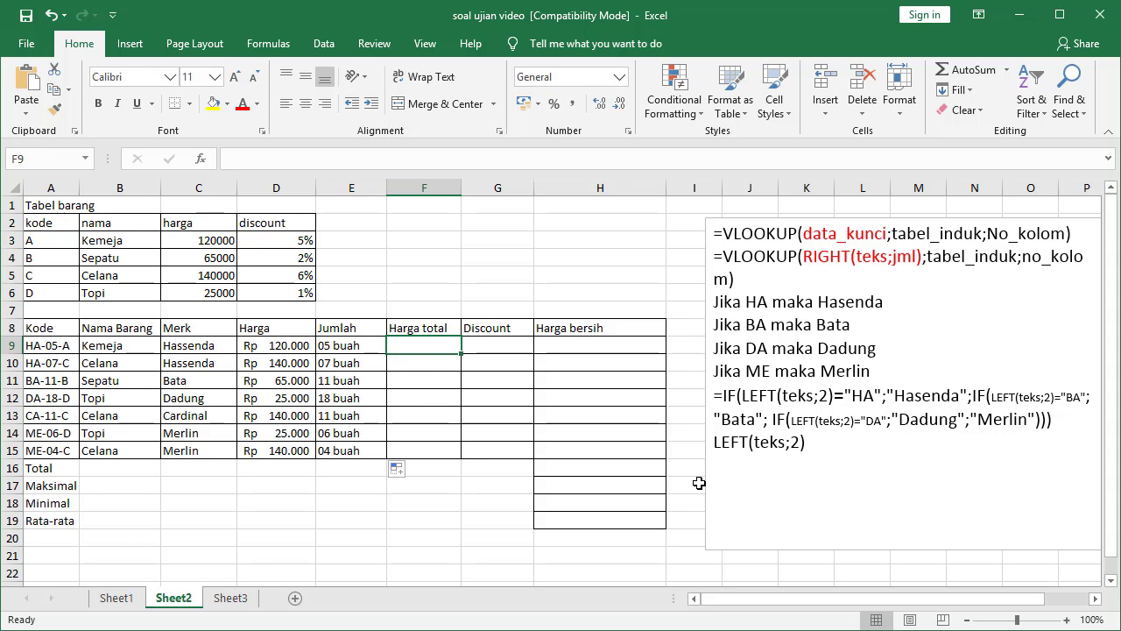
{"action": "type", "text": "=LE"}
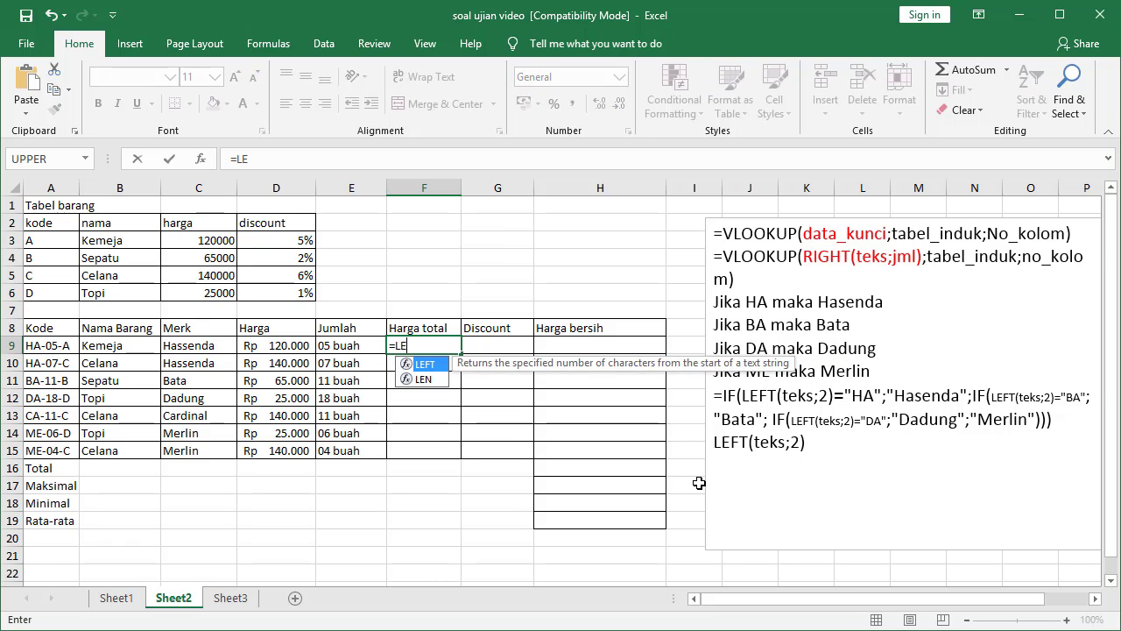
{"action": "type", "text": "FT("}
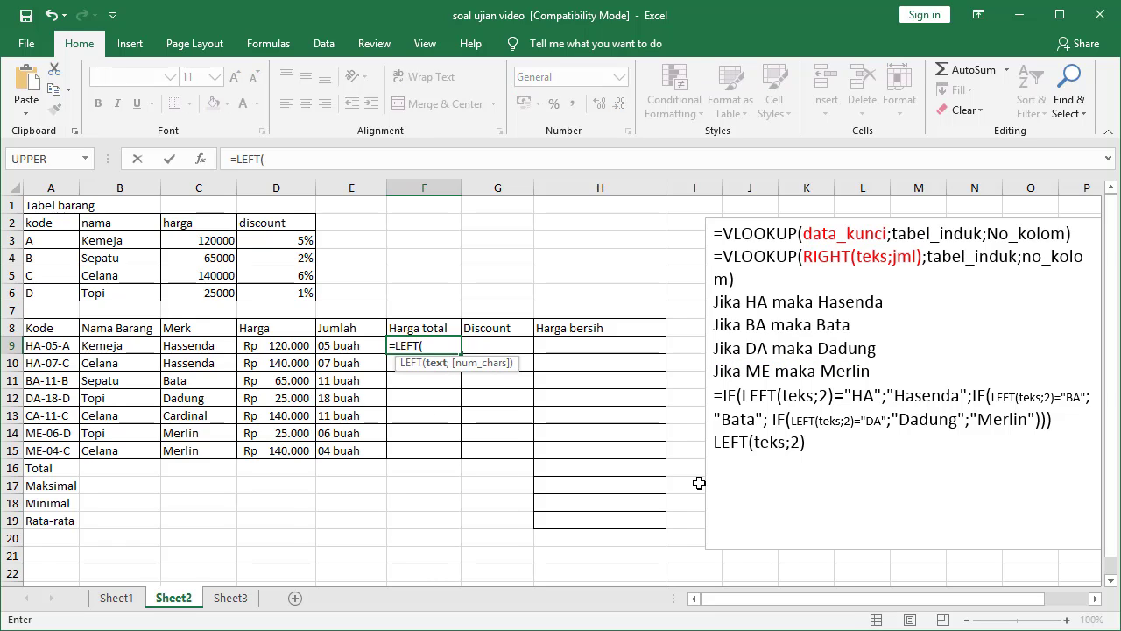
{"action": "left_click", "coordinate": [350, 346]}
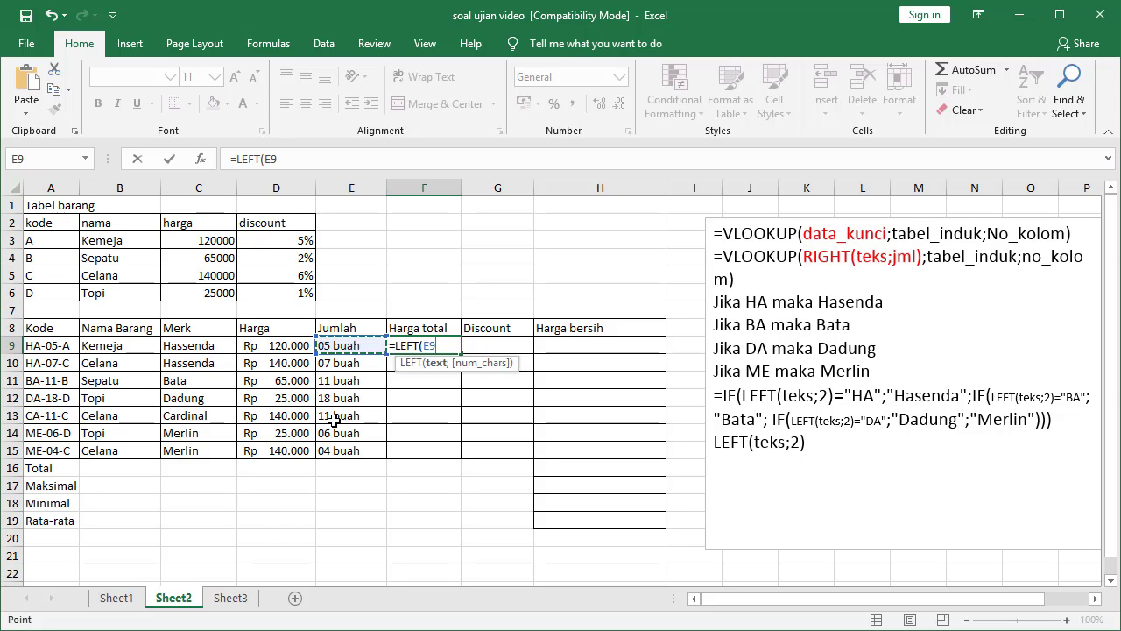
{"action": "type", "text": ";2)*"}
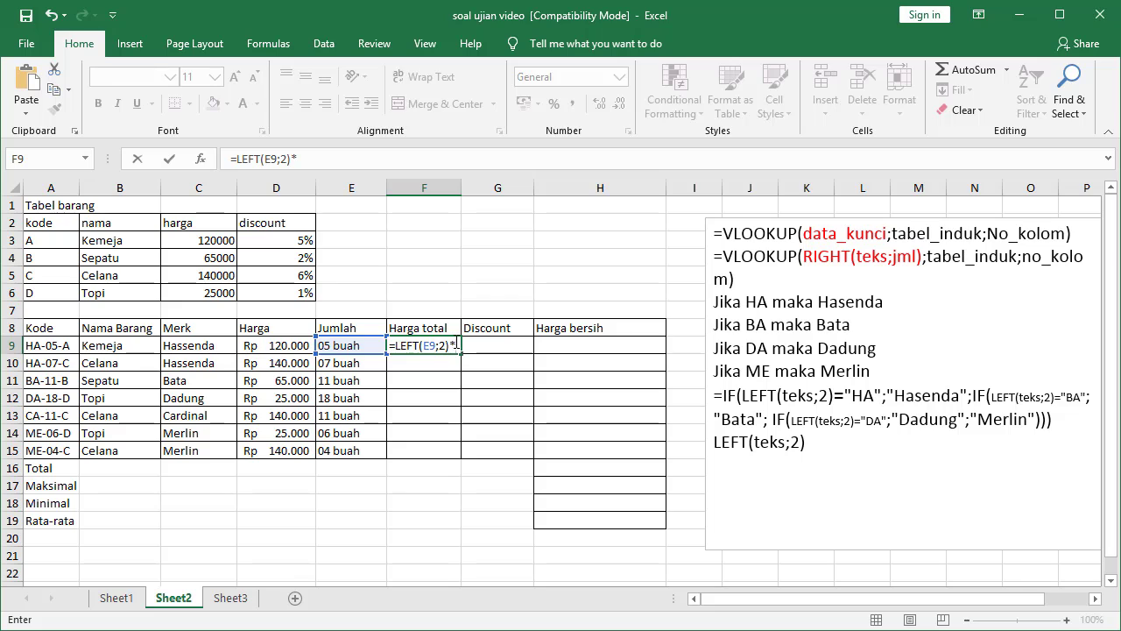
{"action": "left_click", "coordinate": [282, 345]}
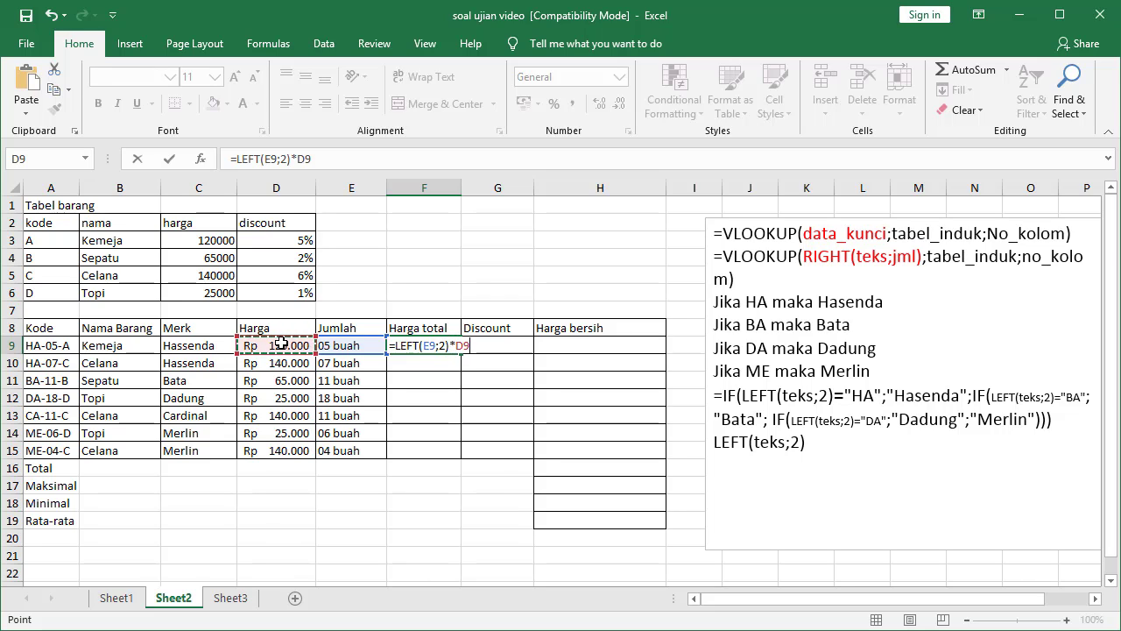
{"action": "key", "text": "Return"}
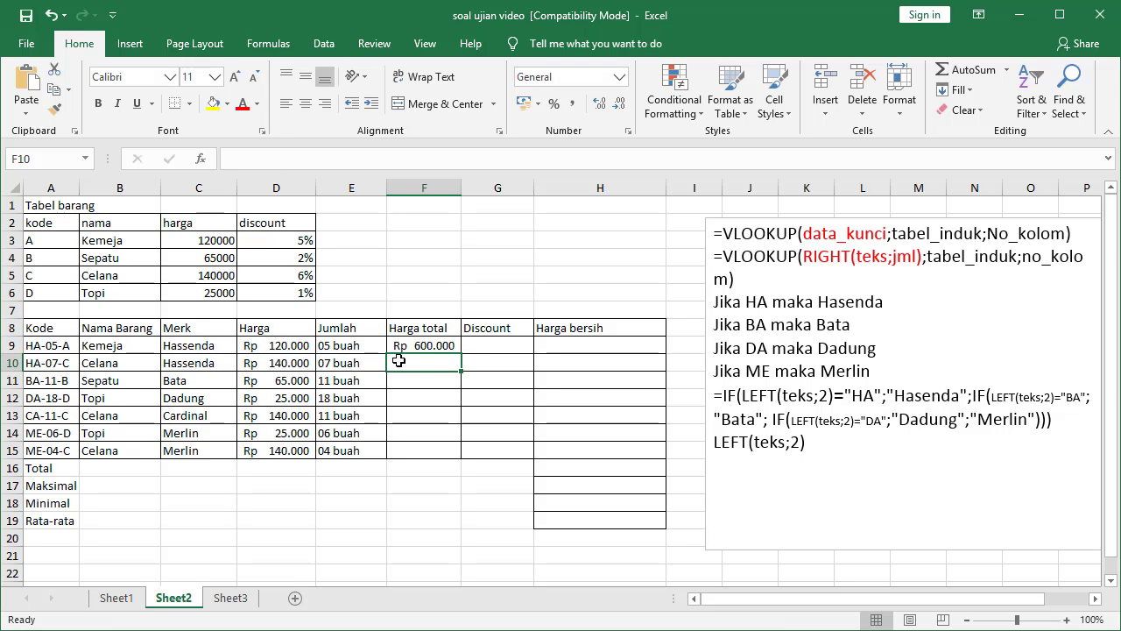
{"action": "left_click", "coordinate": [429, 347]}
{"action": "left_click_drag", "start_coordinate": [459, 348], "coordinate": [459, 524]}
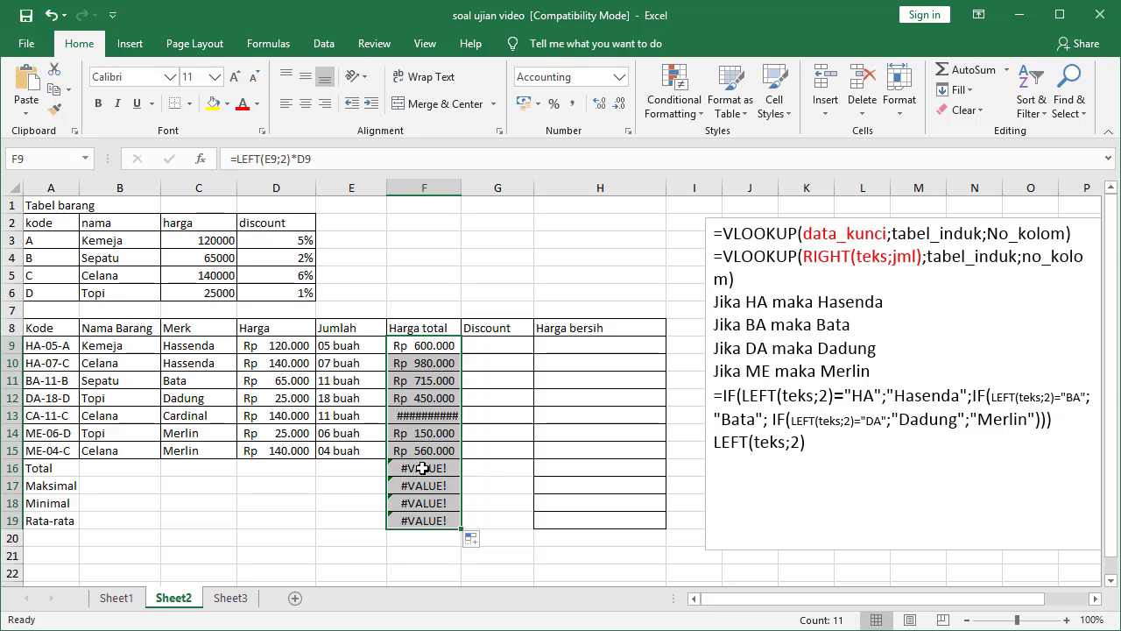
Step: Redo the Harga total fill so F9's formula runs down only to F15, and widen columns F and G
{"action": "left_click_drag", "start_coordinate": [424, 467], "coordinate": [430, 518]}
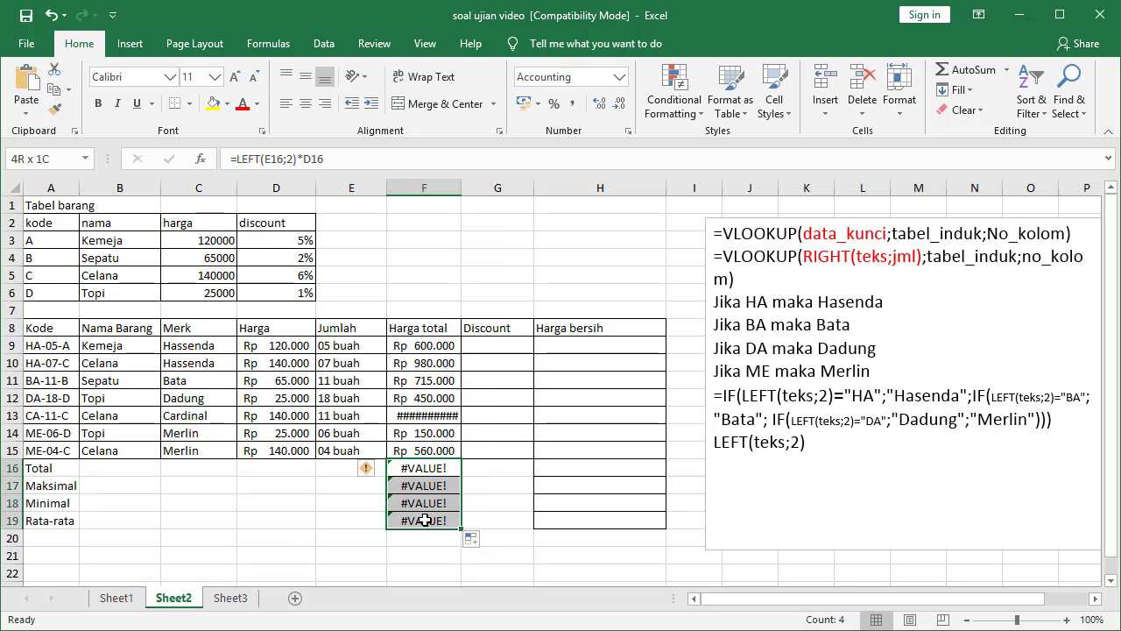
{"action": "left_click", "coordinate": [52, 15]}
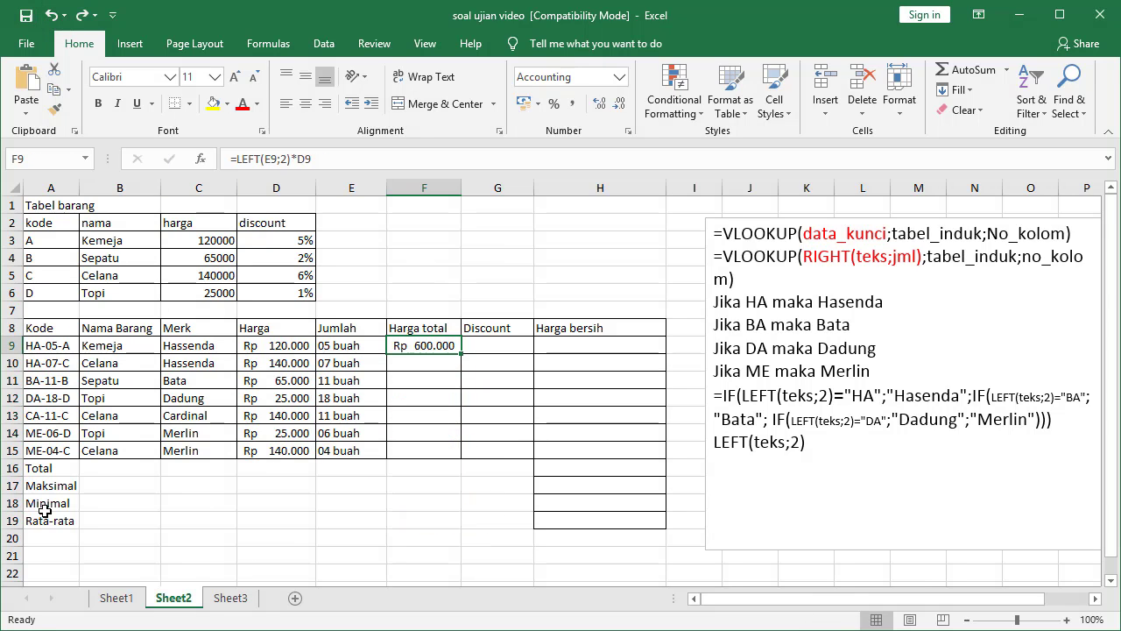
{"action": "left_click_drag", "start_coordinate": [461, 351], "coordinate": [458, 456]}
{"action": "left_click_drag", "start_coordinate": [462, 188], "coordinate": [477, 188]}
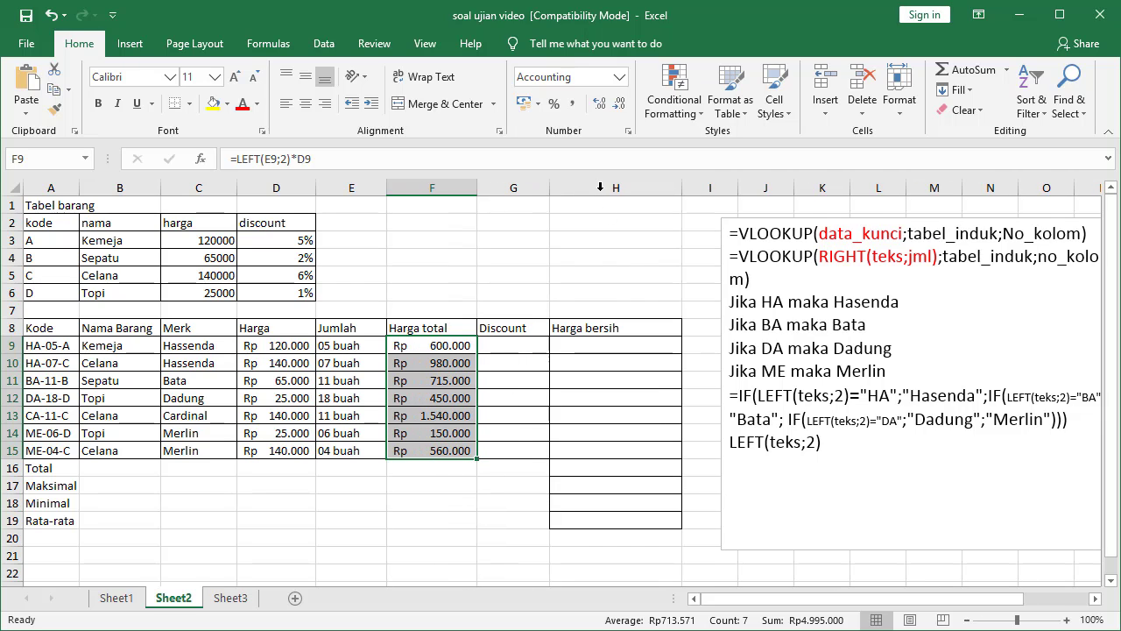
{"action": "left_click_drag", "start_coordinate": [549, 187], "coordinate": [564, 188]}
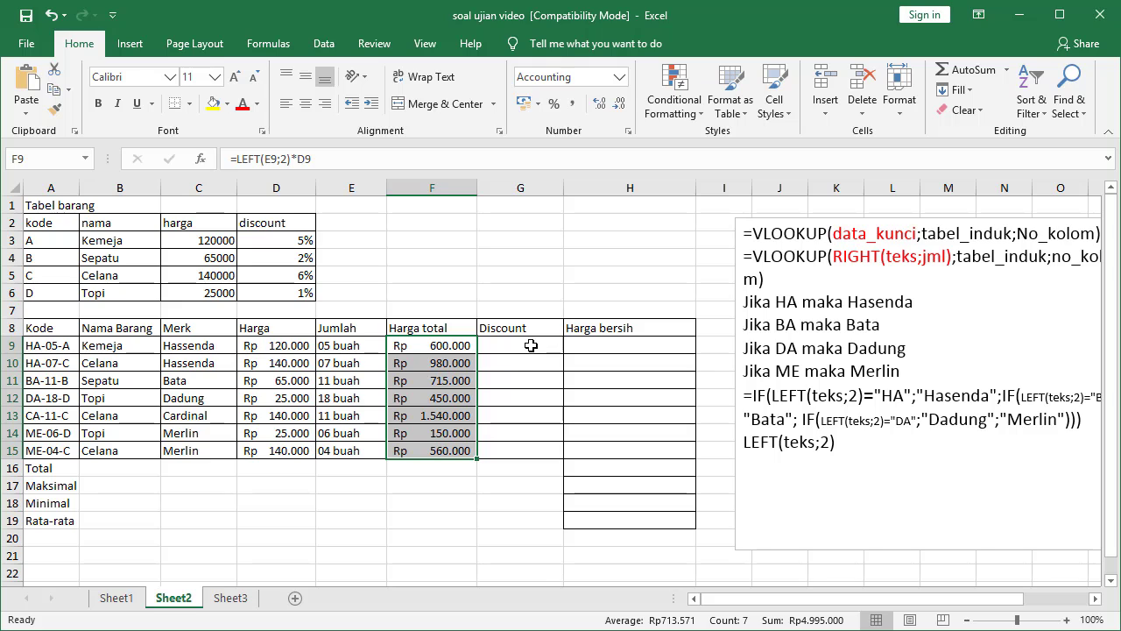
Step: Copy the formula text =VLOOKUP(RIGHT(A9;1);data_barang;2) from B9 and paste it into G9 under Discount
{"action": "left_click", "coordinate": [133, 347]}
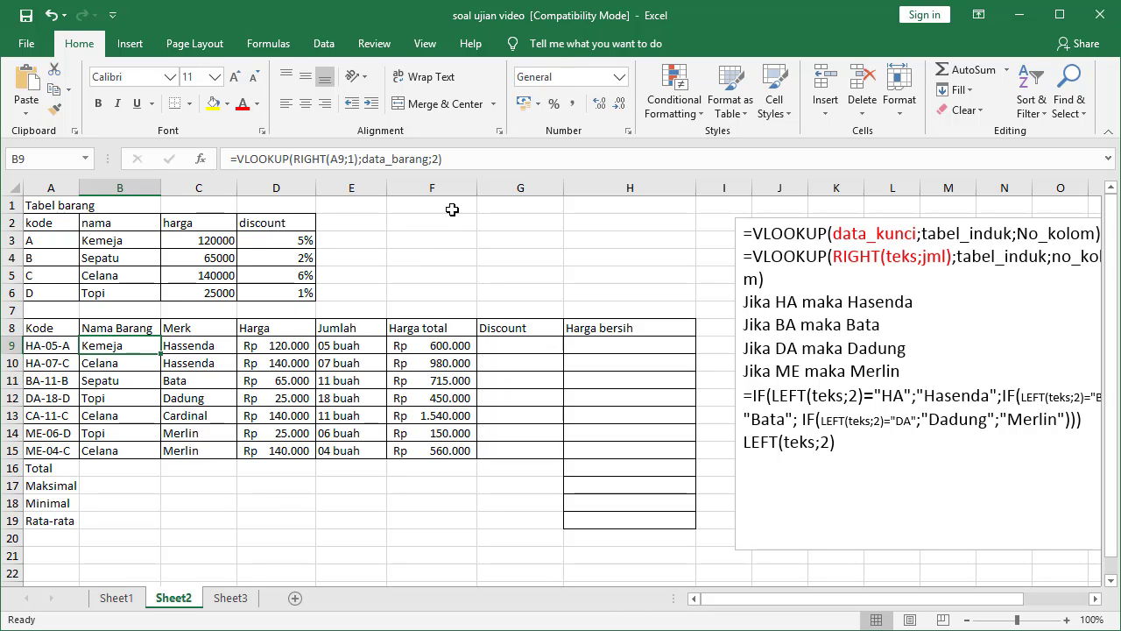
{"action": "left_click_drag", "start_coordinate": [498, 158], "coordinate": [230, 158]}
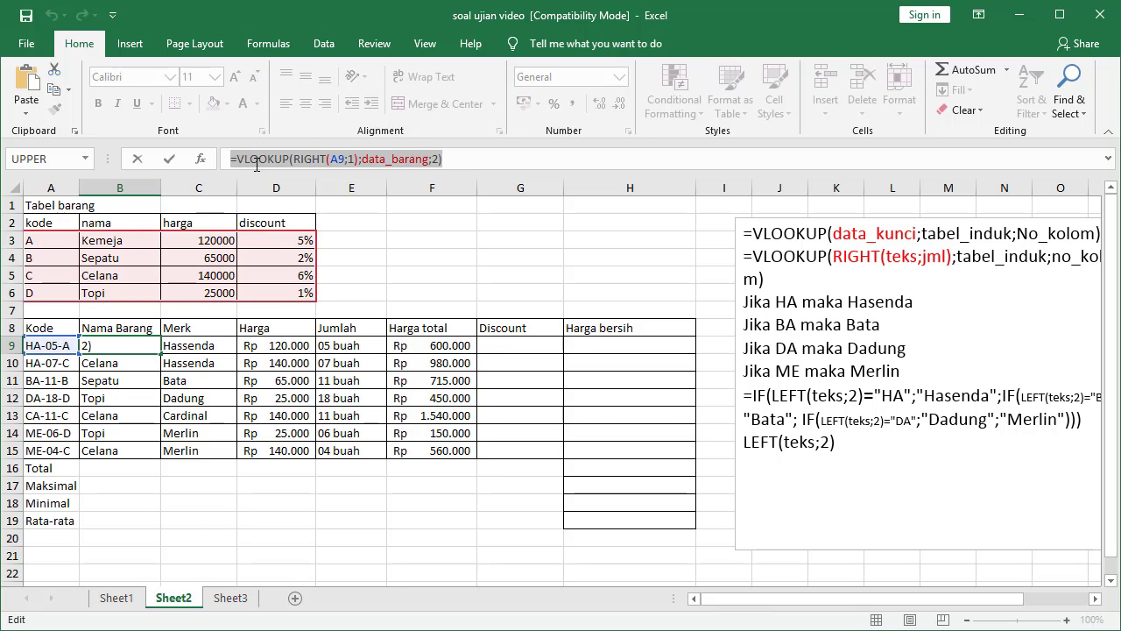
{"action": "right_click", "coordinate": [261, 160]}
{"action": "left_click", "coordinate": [298, 190]}
{"action": "key", "text": "Escape"}
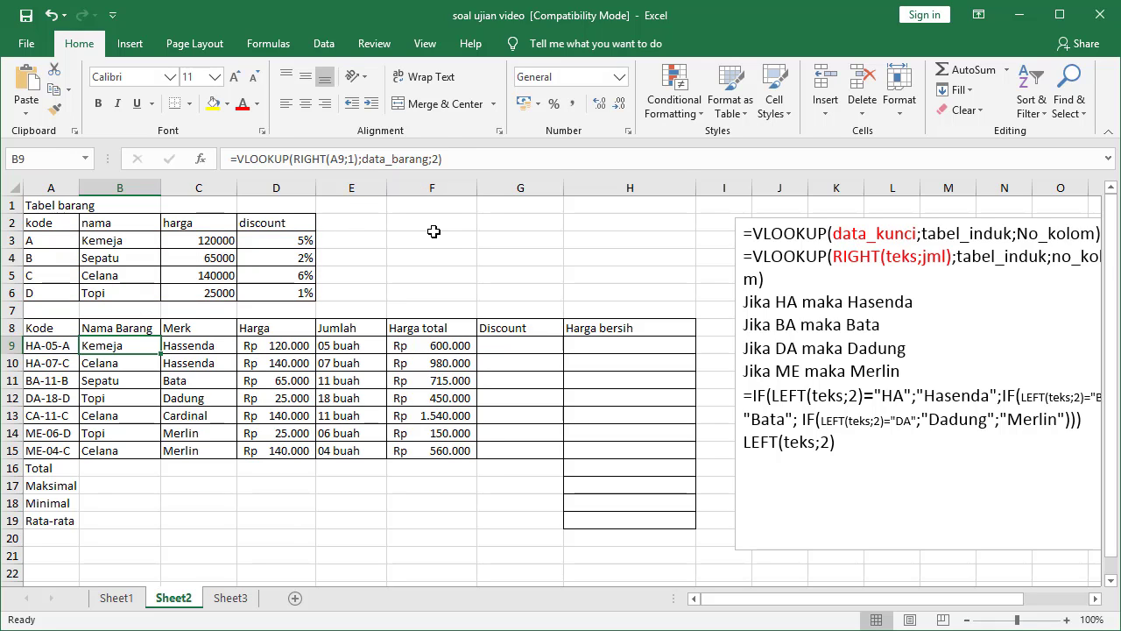
{"action": "left_click", "coordinate": [517, 347]}
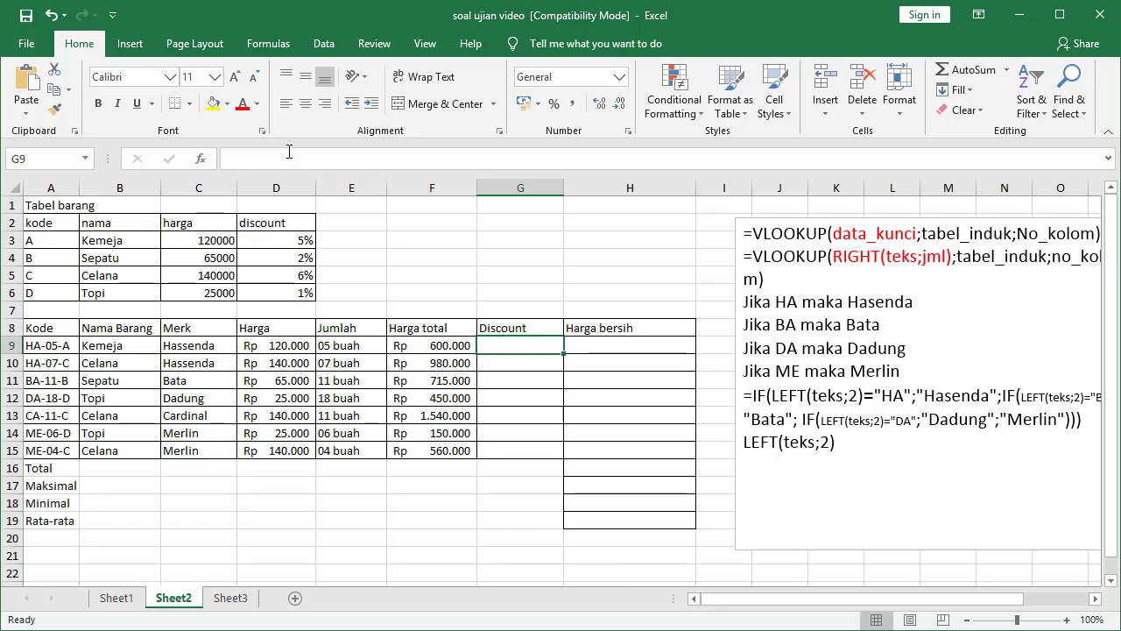
{"action": "right_click", "coordinate": [290, 160]}
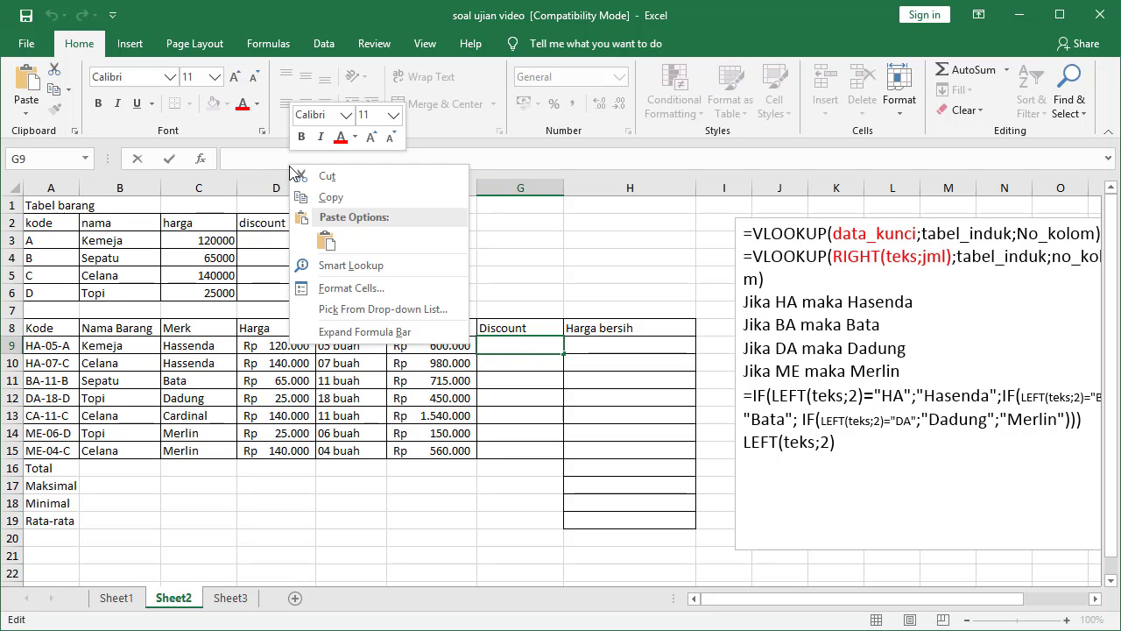
{"action": "left_click", "coordinate": [327, 241]}
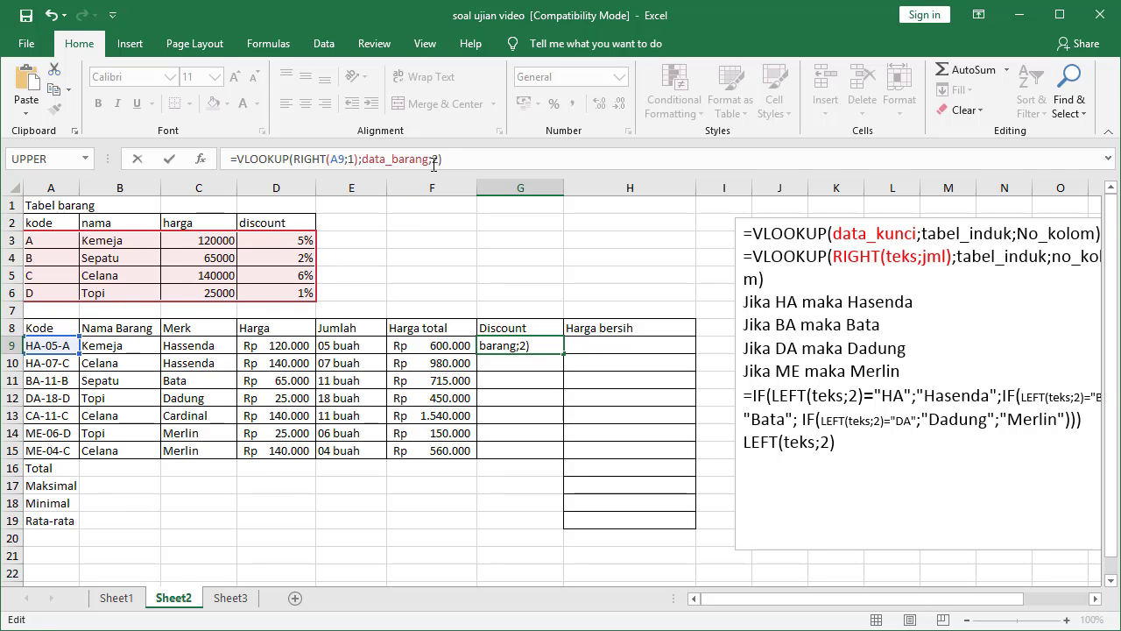
Step: Change G9's column index to 4 and multiply by F9, giving =VLOOKUP(RIGHT(A9;1);data_barang;4)*F9
{"action": "left_click_drag", "start_coordinate": [430, 160], "coordinate": [440, 161]}
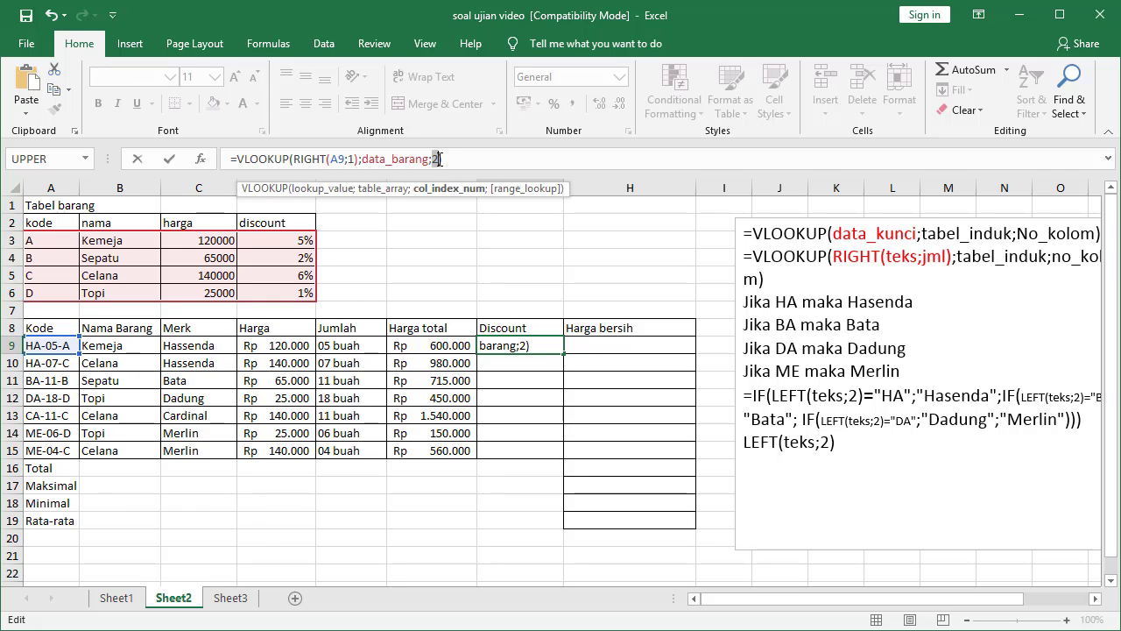
{"action": "type", "text": "4"}
{"action": "left_click", "coordinate": [453, 156]}
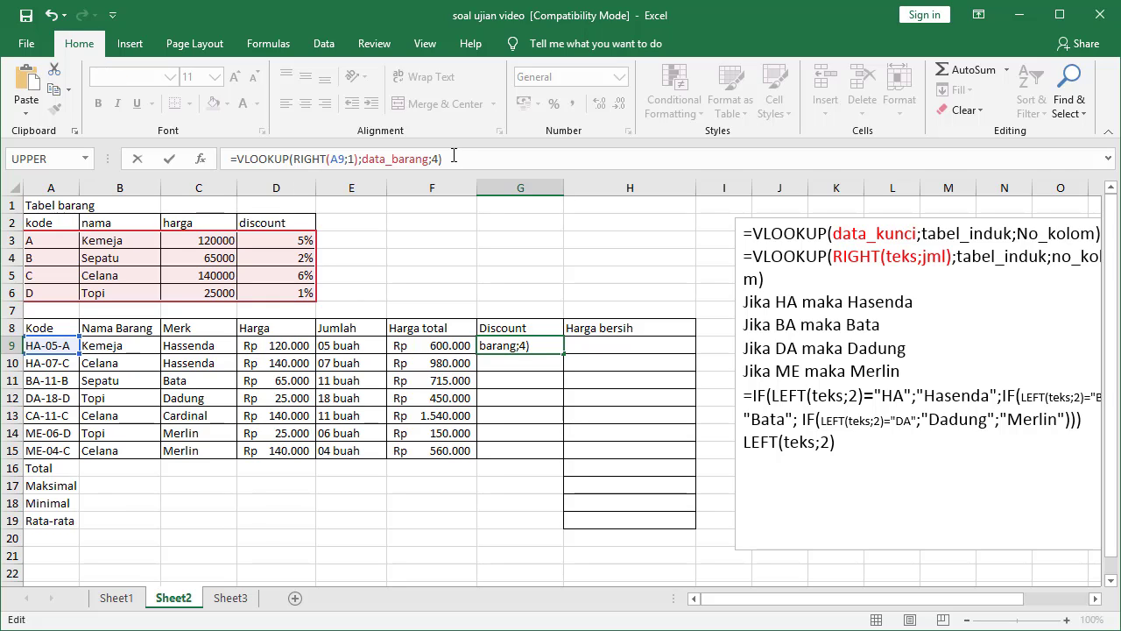
{"action": "type", "text": "*"}
{"action": "left_click", "coordinate": [446, 345]}
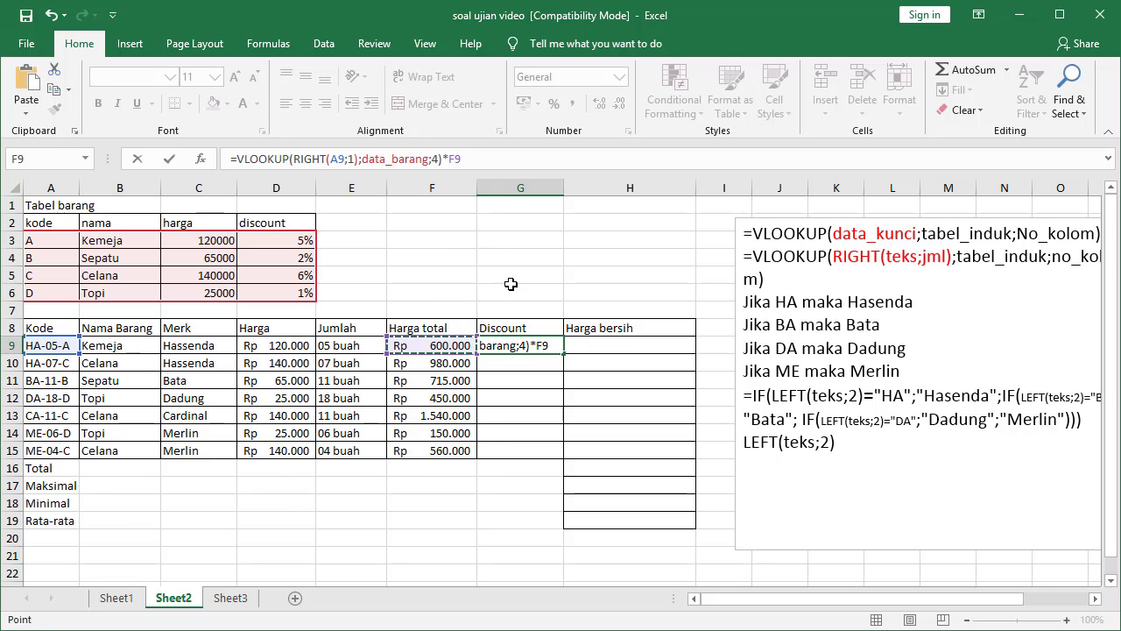
{"action": "key", "text": "Return"}
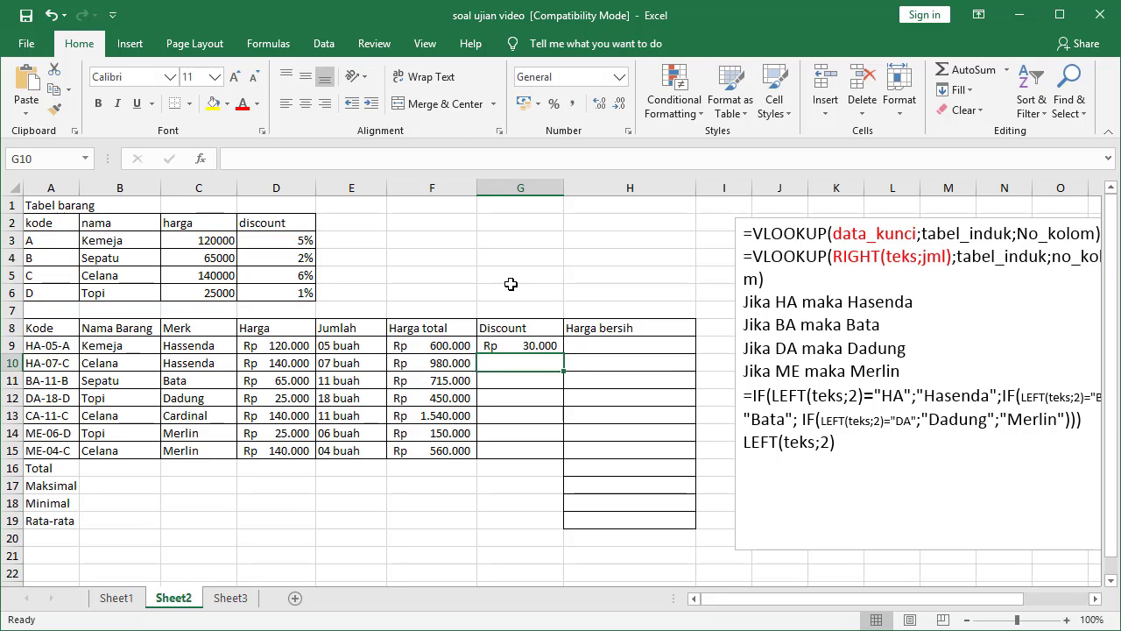
Step: Fill G9's formula down the Discount column to G15 and narrow column G
{"action": "left_click", "coordinate": [537, 347]}
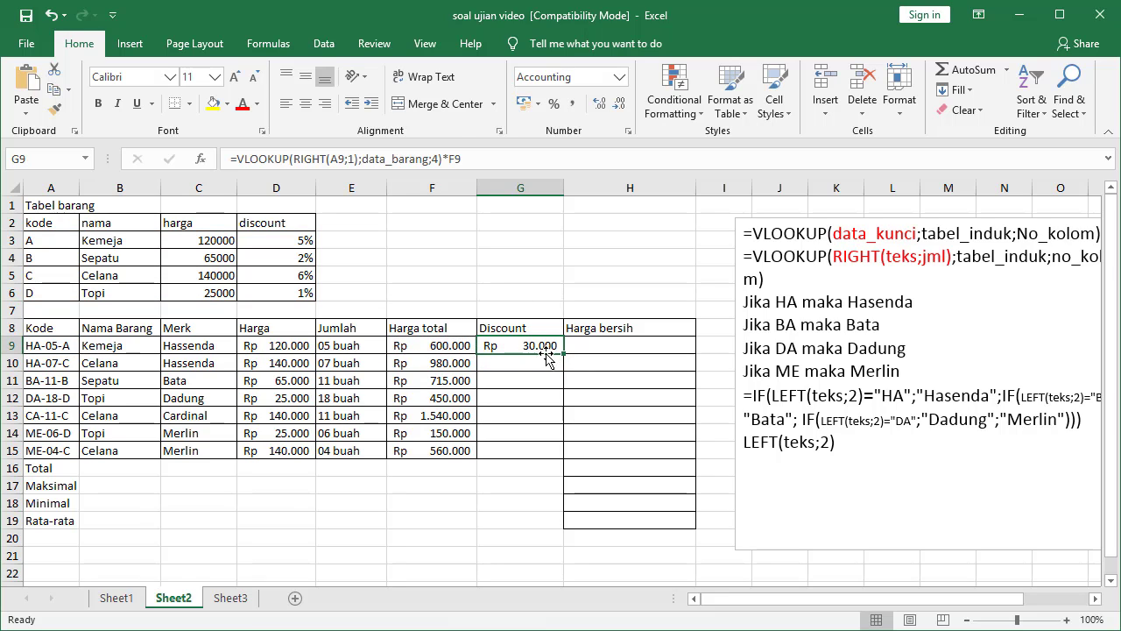
{"action": "left_click_drag", "start_coordinate": [564, 351], "coordinate": [563, 452]}
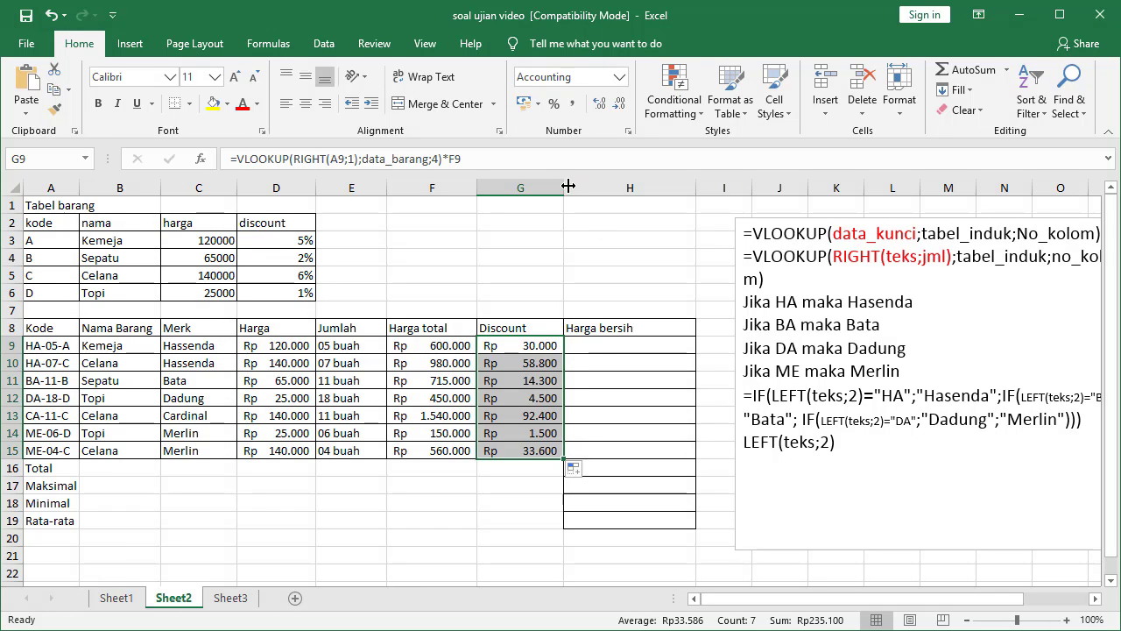
{"action": "left_click_drag", "start_coordinate": [569, 186], "coordinate": [546, 186]}
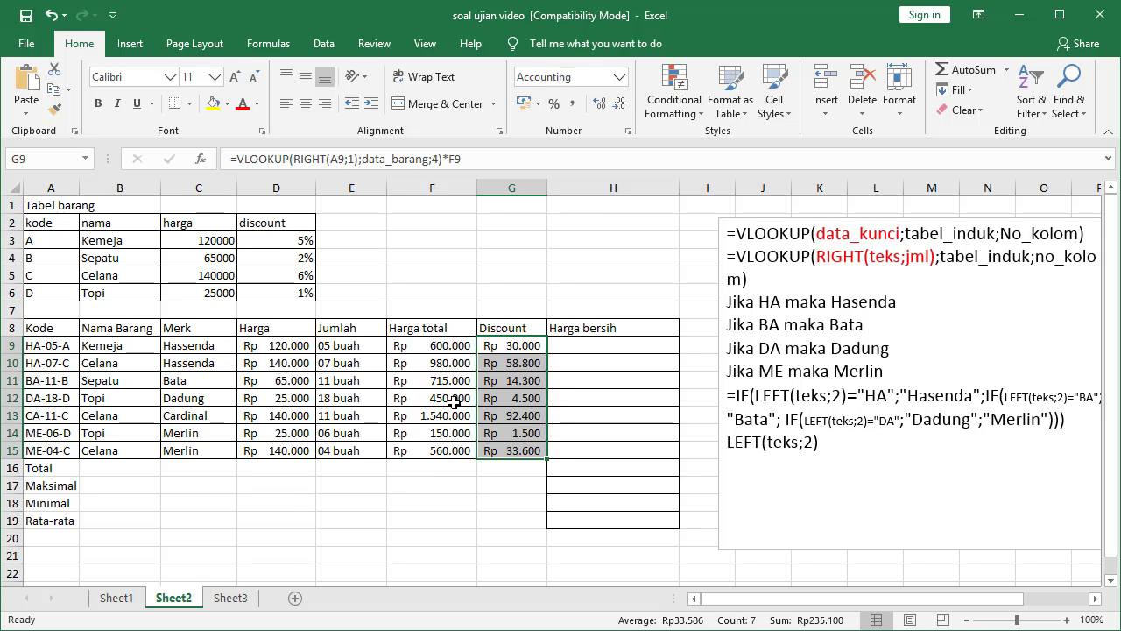
Step: Enter =F9-G9 in H9 under Harga bersih
{"action": "left_click", "coordinate": [633, 347]}
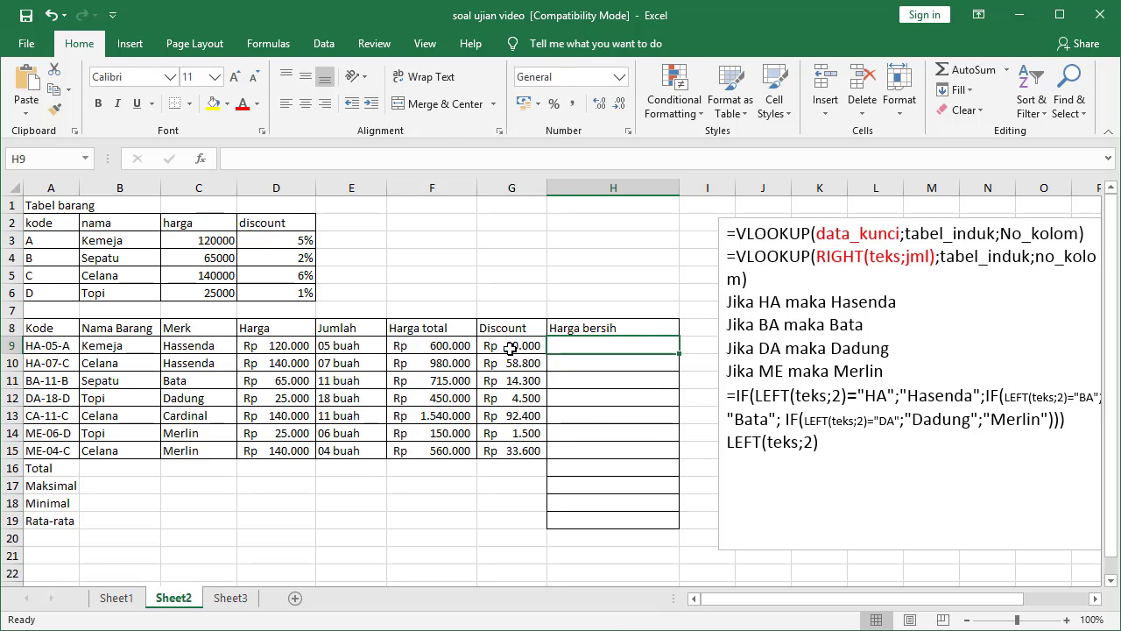
{"action": "type", "text": "="}
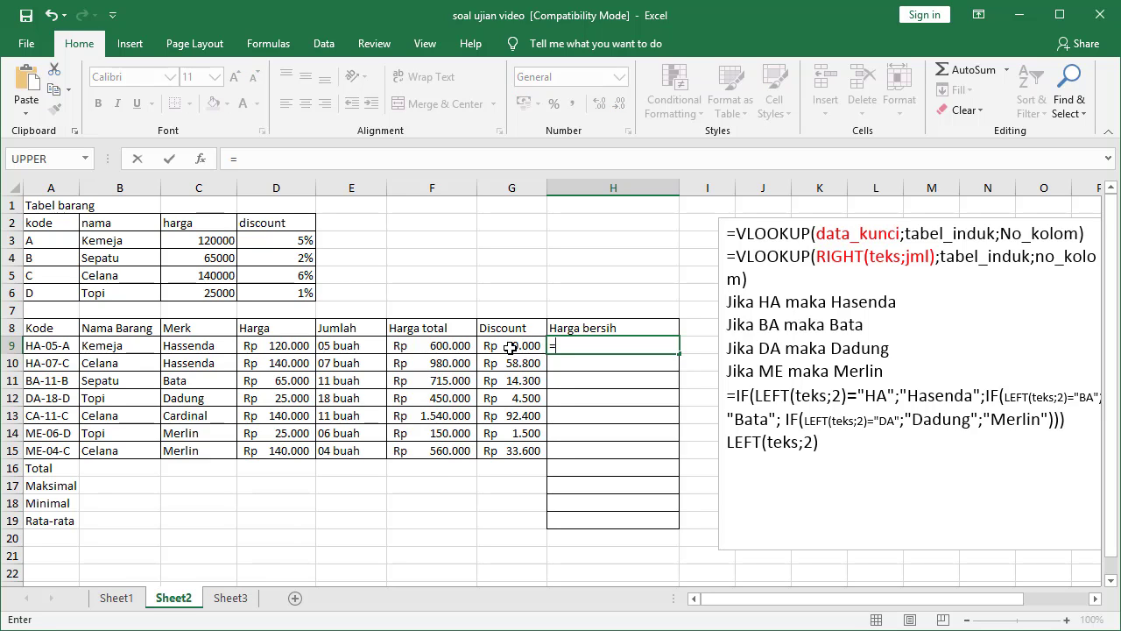
{"action": "key", "text": "Left"}
{"action": "key", "text": "Left"}
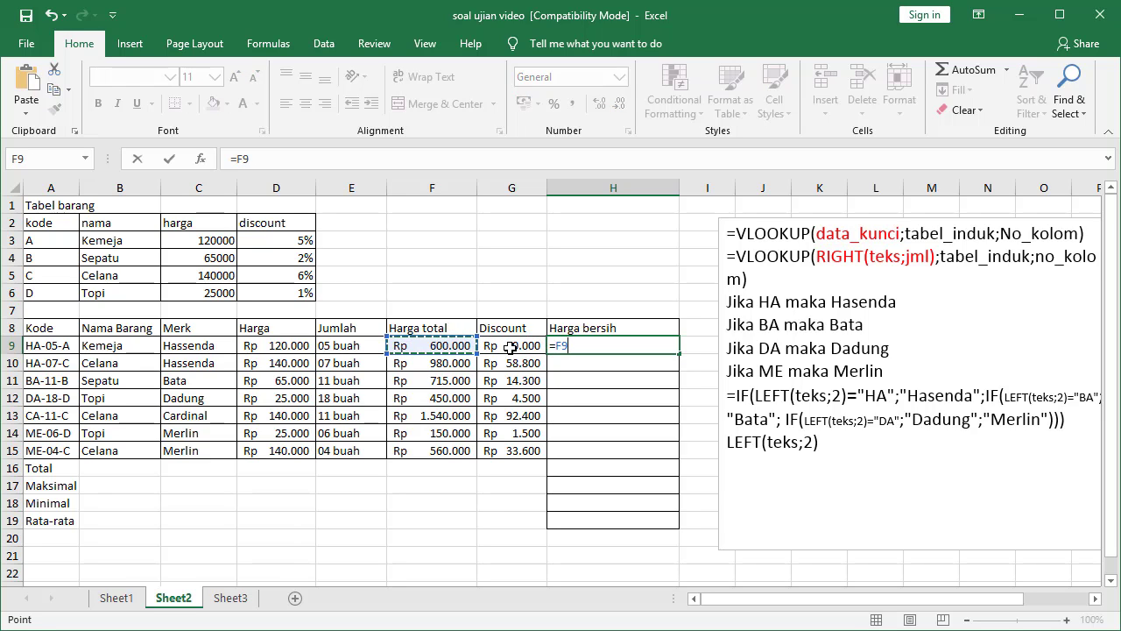
{"action": "type", "text": "-"}
{"action": "key", "text": "Left"}
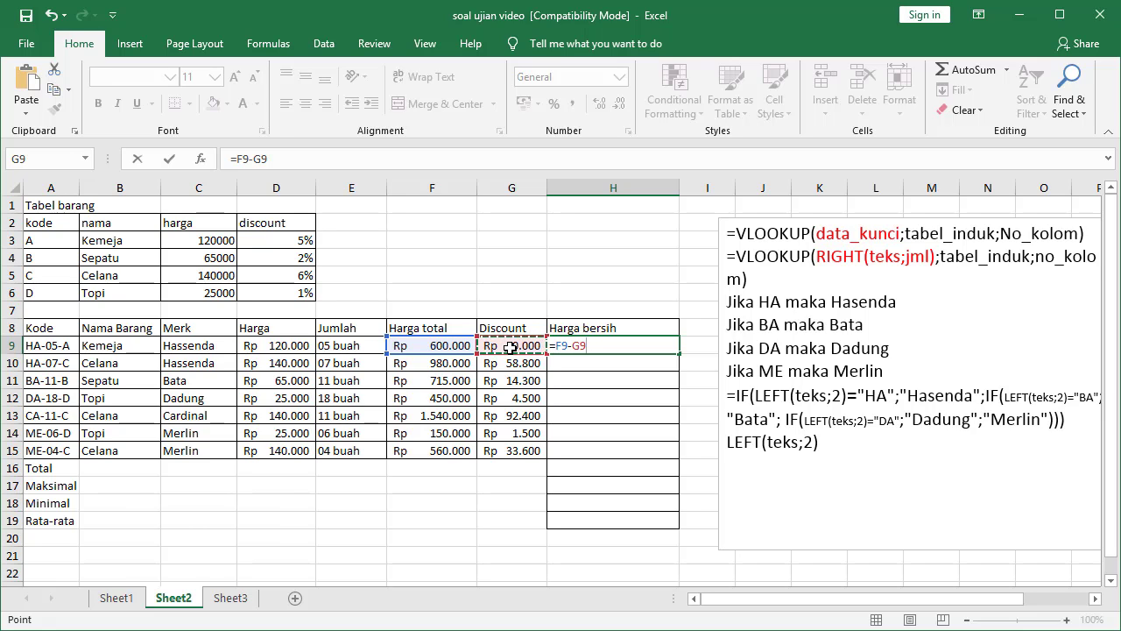
{"action": "key", "text": "Return"}
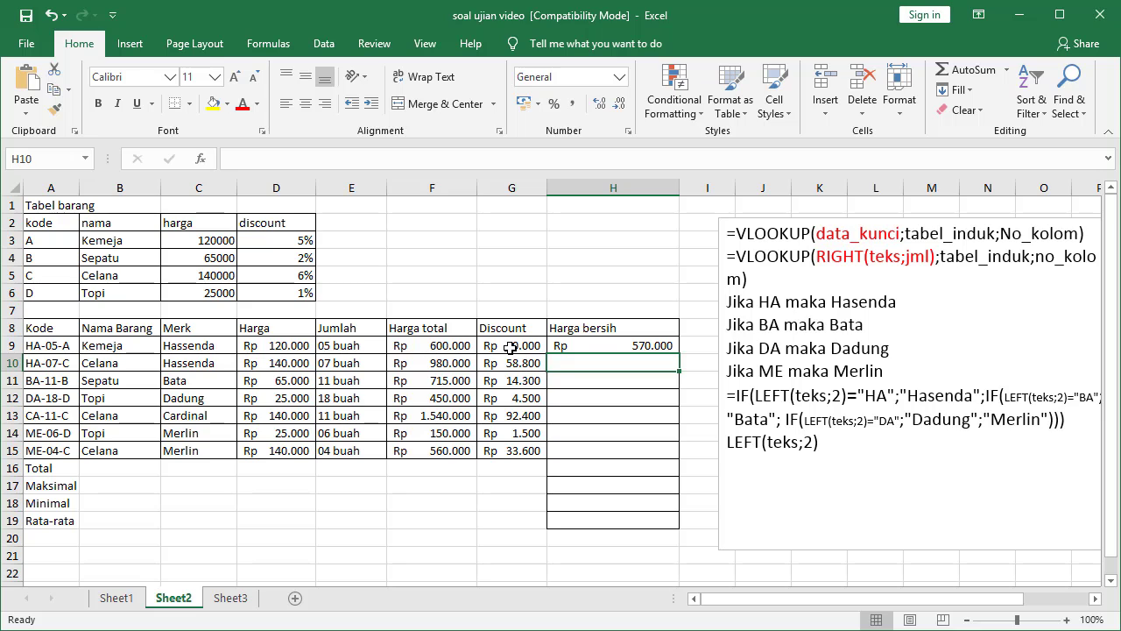
Step: Narrow column H and fill H9's formula down the Harga bersih column to H15
{"action": "left_click_drag", "start_coordinate": [680, 187], "coordinate": [643, 180]}
{"action": "left_click", "coordinate": [610, 344]}
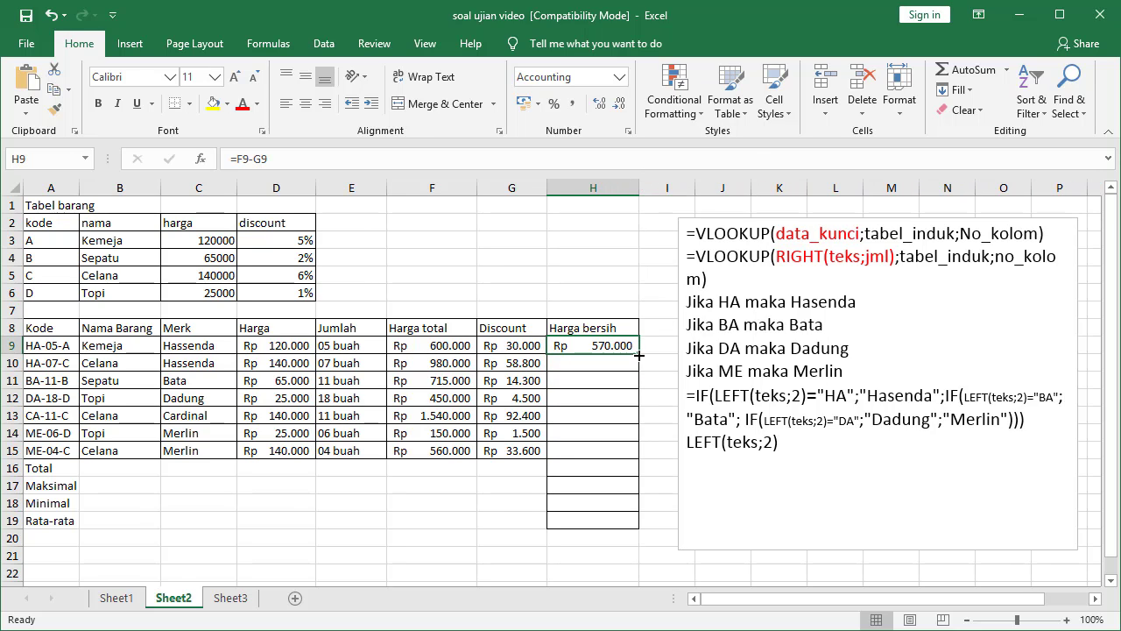
{"action": "left_click_drag", "start_coordinate": [640, 354], "coordinate": [646, 454]}
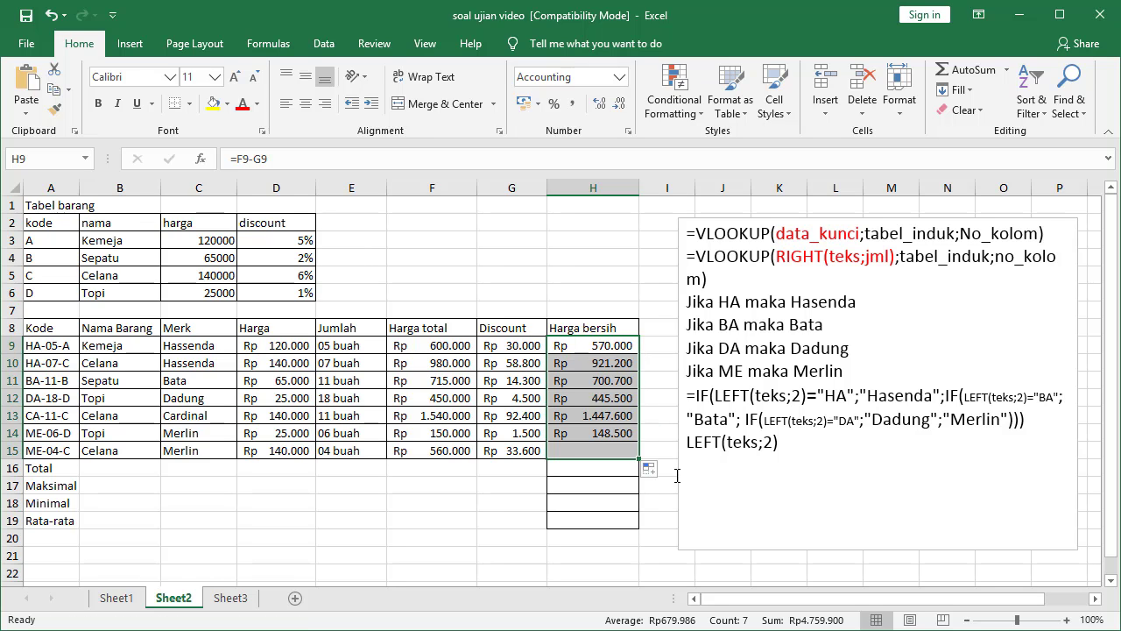
Step: Check the finished table on Sheet1 and enter =SUM(H9:H15) in H16 of Sheet2 for the Total row
{"action": "left_click", "coordinate": [113, 599]}
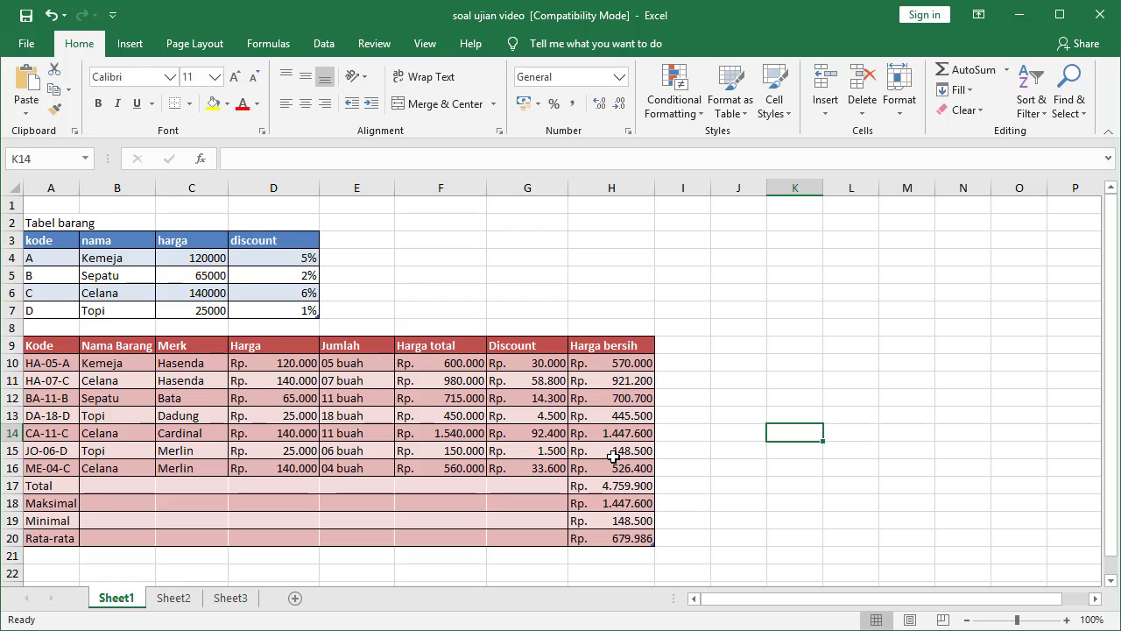
{"action": "left_click", "coordinate": [174, 599]}
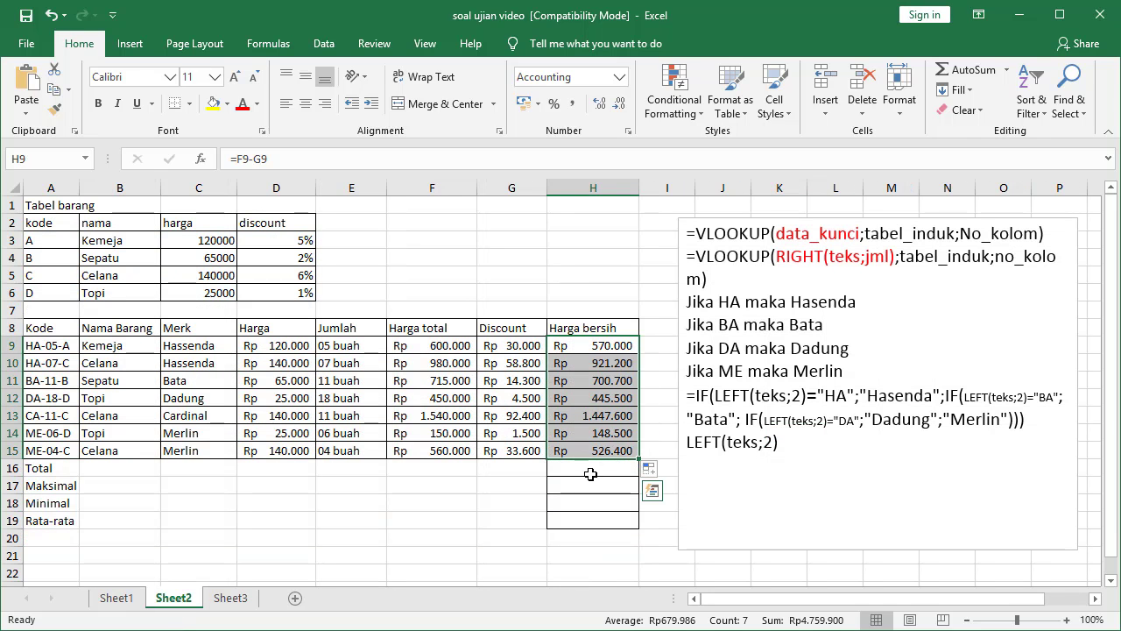
{"action": "left_click", "coordinate": [590, 472]}
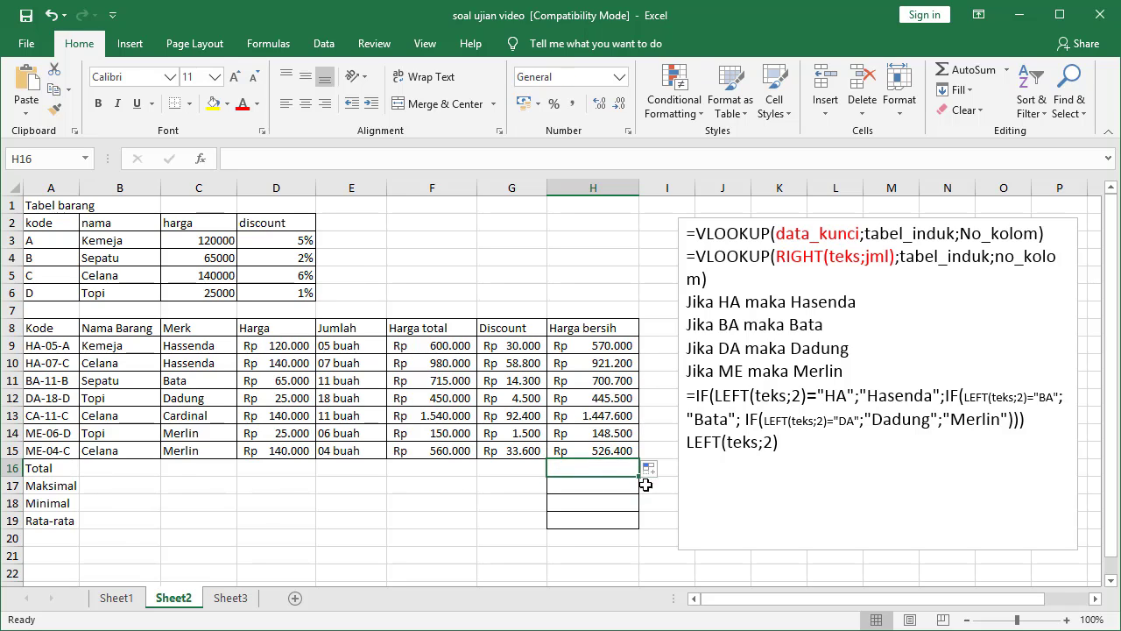
{"action": "left_click", "coordinate": [974, 70]}
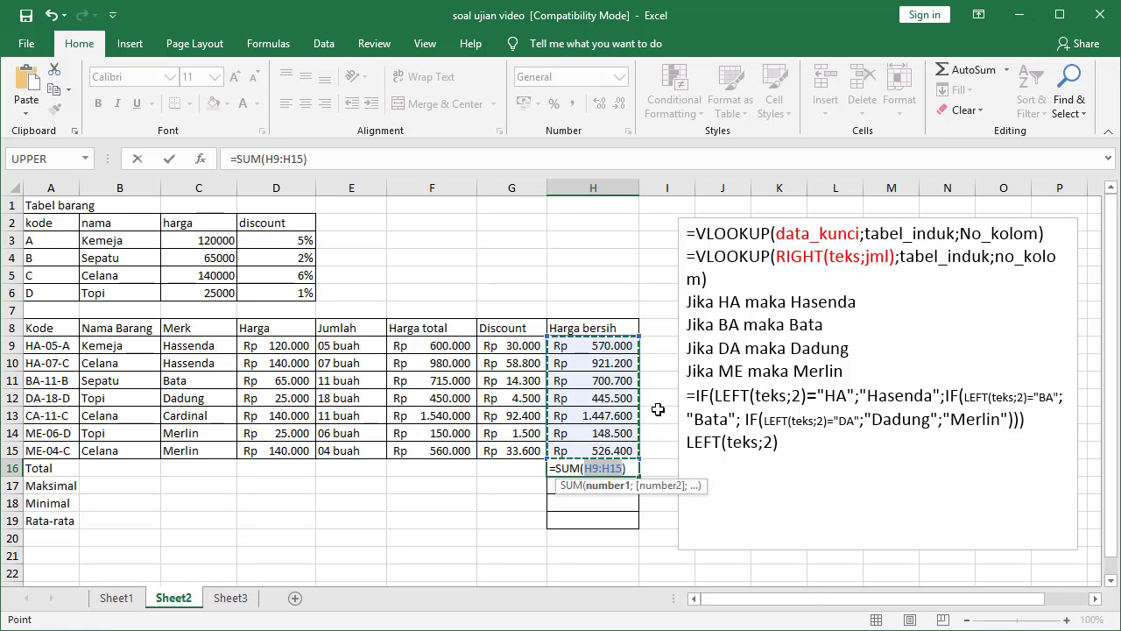
{"action": "key", "text": "Return"}
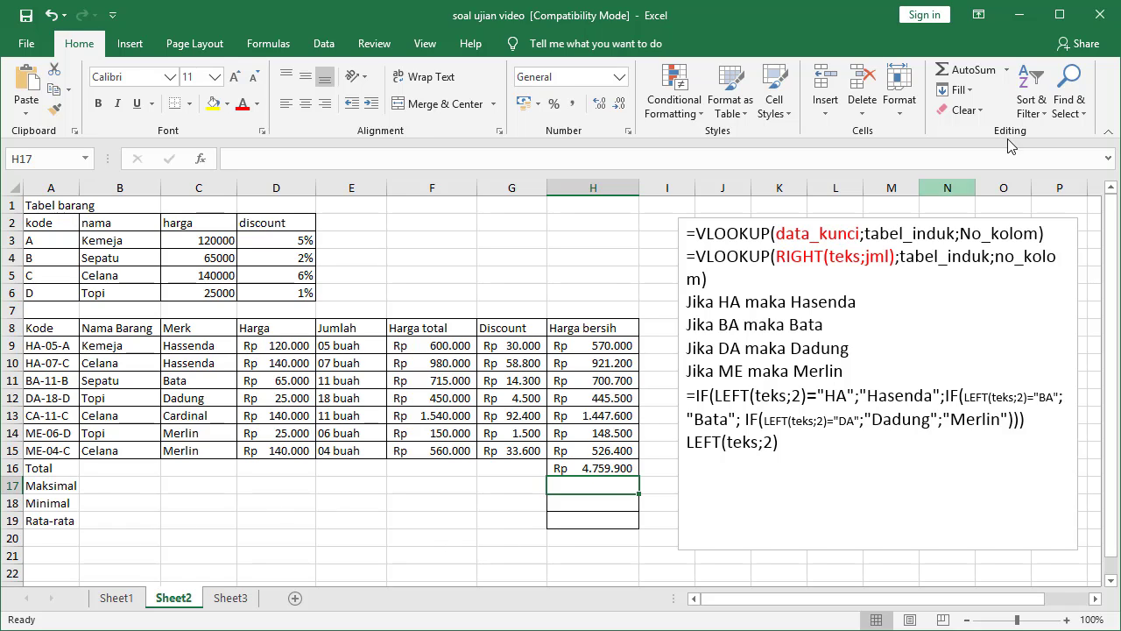
Step: Enter =MAX(H9:H15) in H17 for the Maksimal row
{"action": "left_click", "coordinate": [1008, 72]}
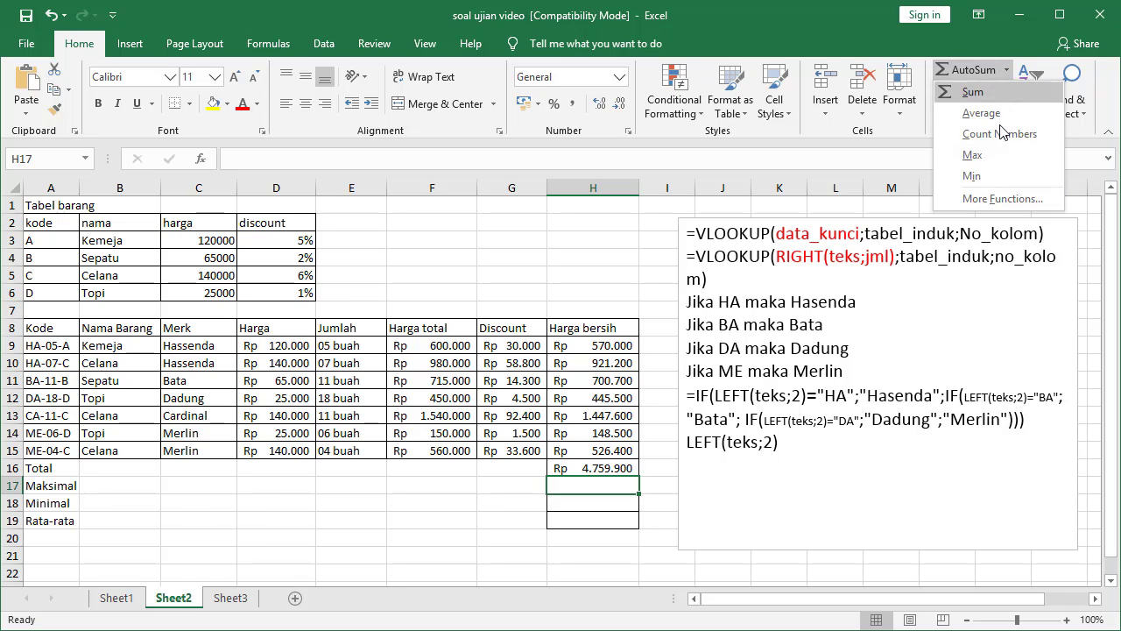
{"action": "left_click", "coordinate": [984, 154]}
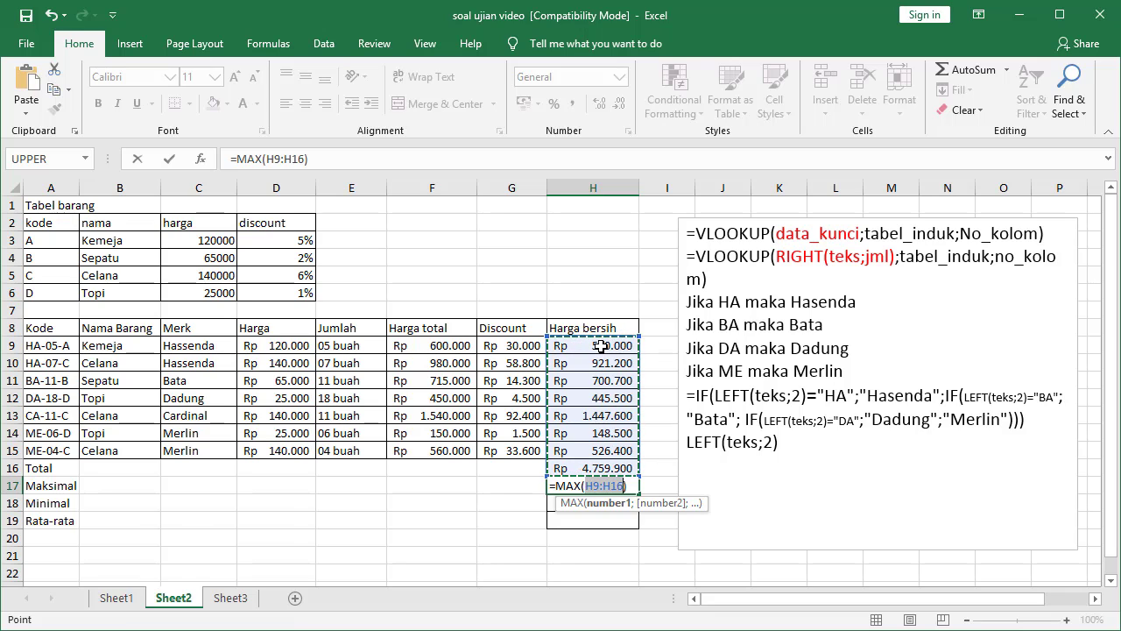
{"action": "left_click_drag", "start_coordinate": [601, 346], "coordinate": [583, 444]}
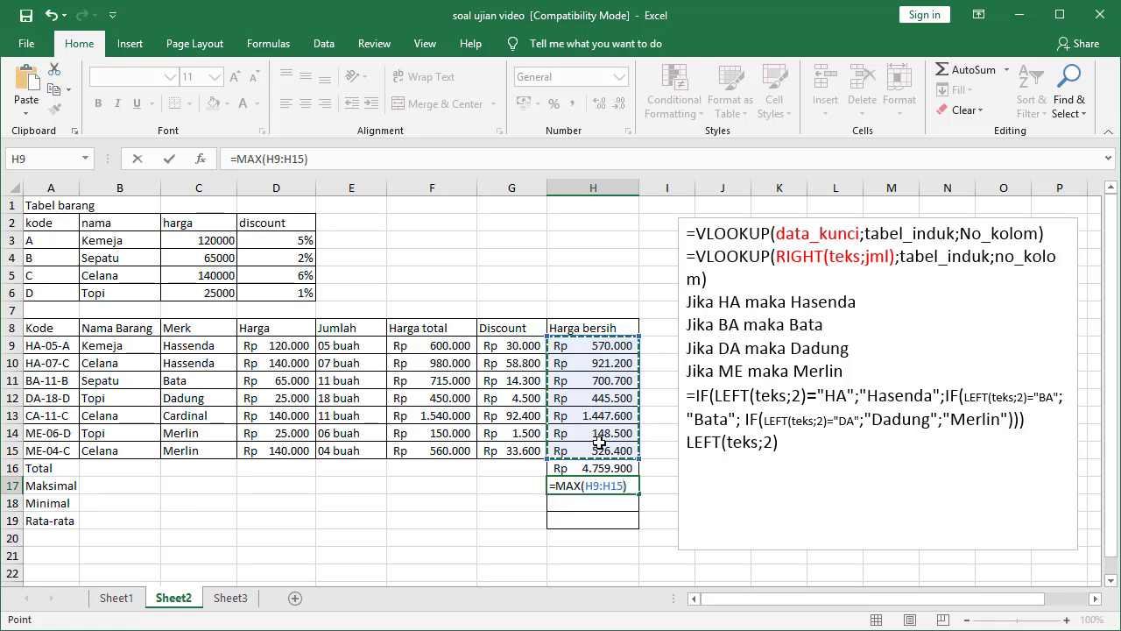
{"action": "key", "text": "Return"}
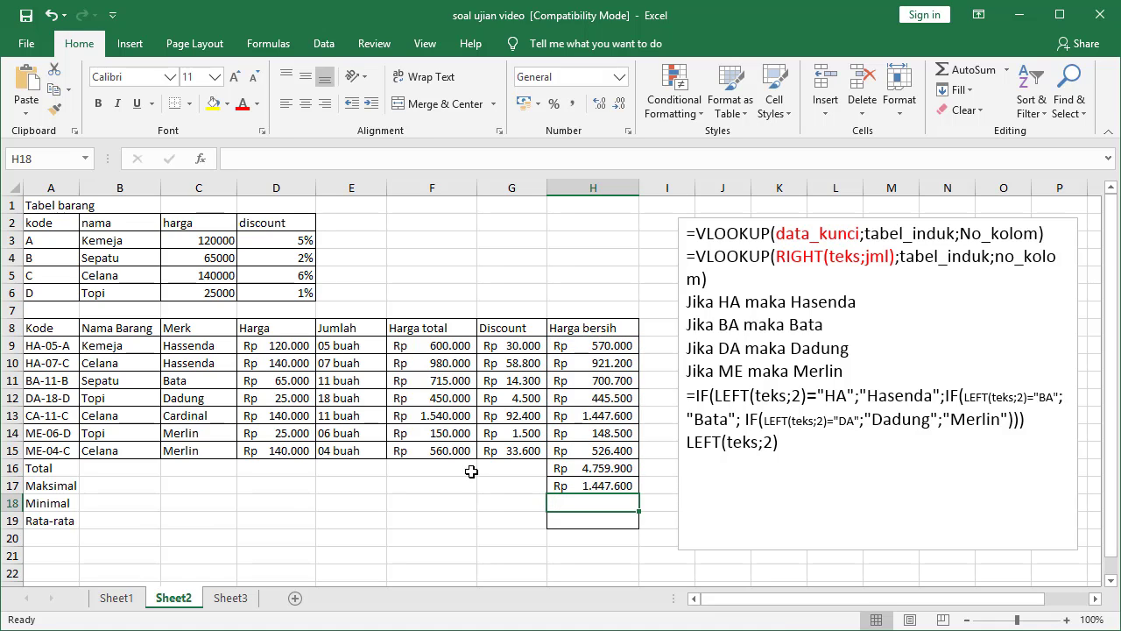
Step: Enter =MIN(H9:H15) in H18 for the Minimal row
{"action": "left_click", "coordinate": [1007, 71]}
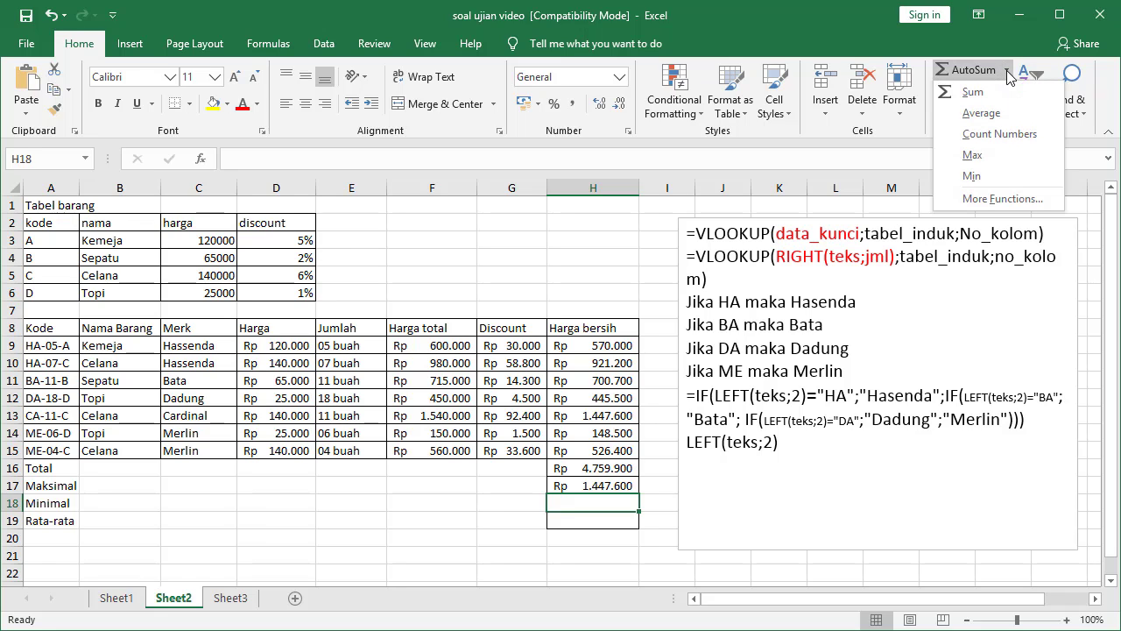
{"action": "left_click", "coordinate": [974, 177]}
{"action": "left_click_drag", "start_coordinate": [611, 342], "coordinate": [623, 449]}
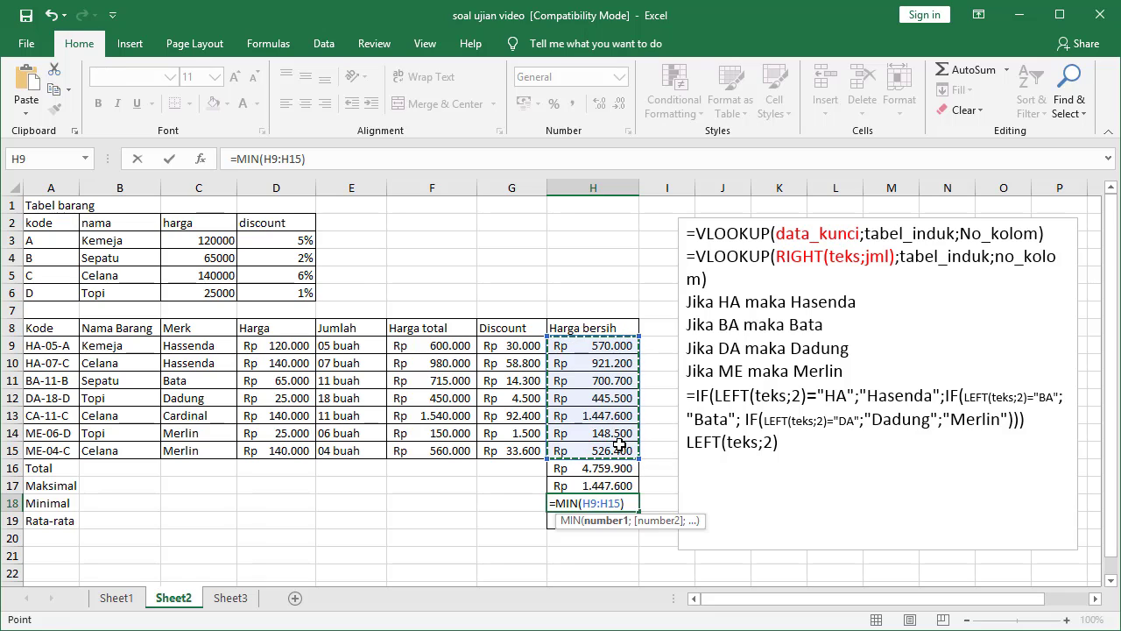
{"action": "key", "text": "Return"}
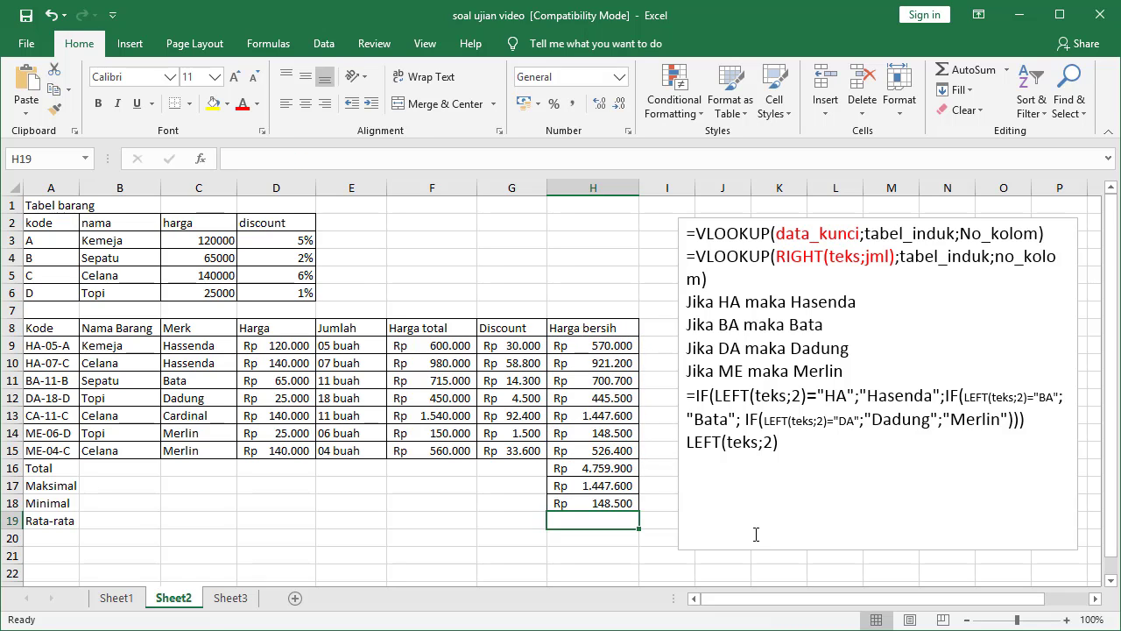
Step: Enter =AVERAGE(H9:H15) in H19 for the Rata-rata row
{"action": "left_click", "coordinate": [1005, 72]}
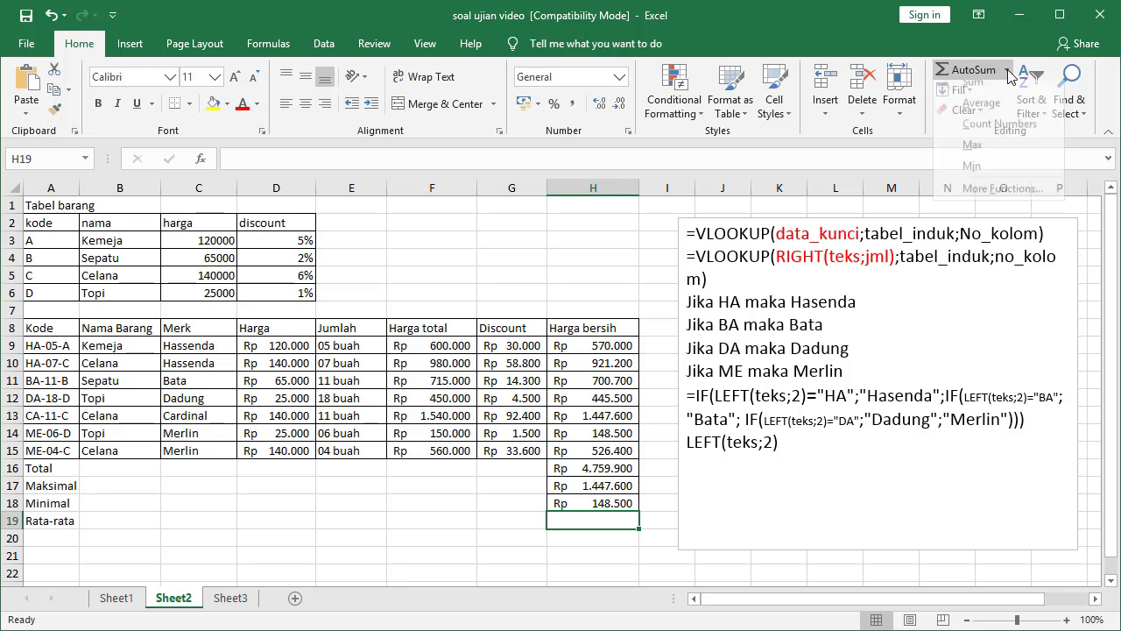
{"action": "left_click", "coordinate": [981, 113]}
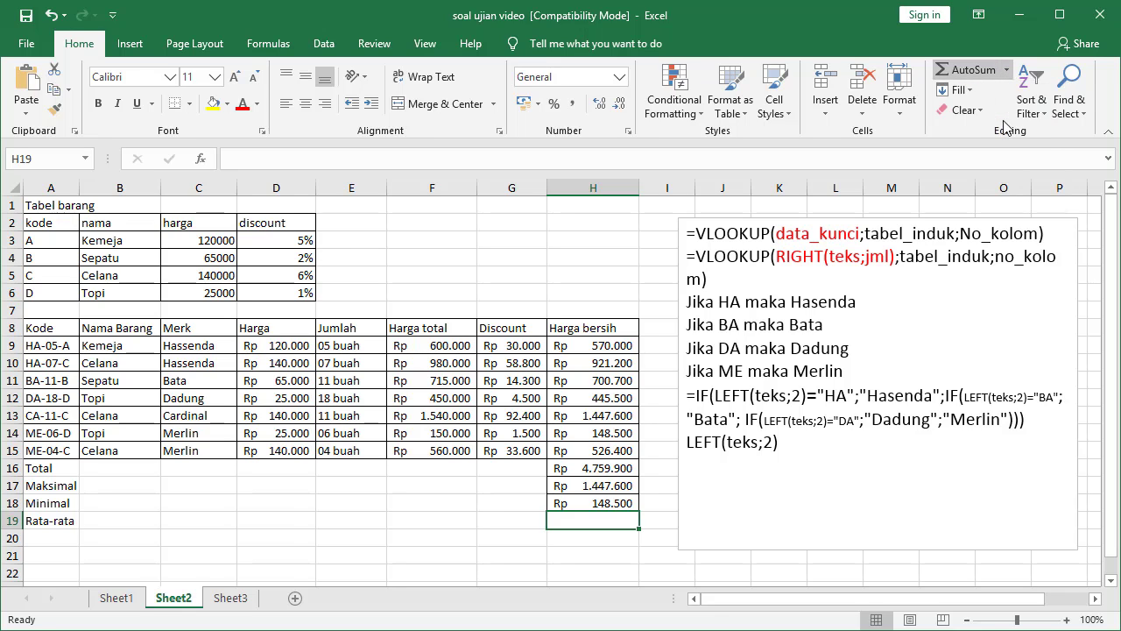
{"action": "left_click_drag", "start_coordinate": [620, 346], "coordinate": [610, 449]}
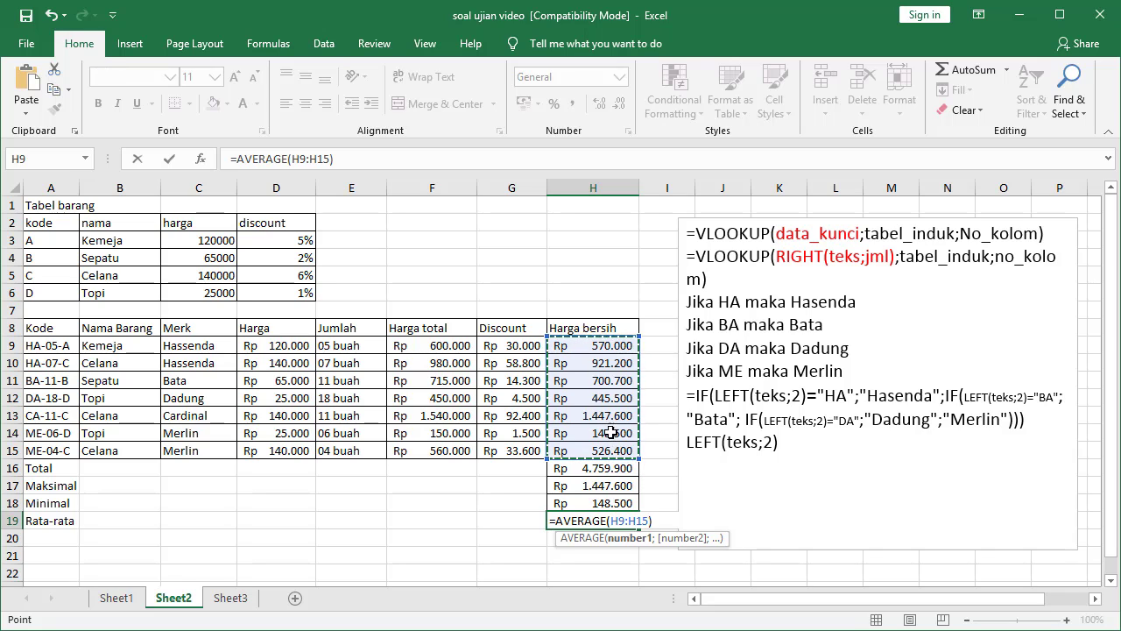
{"action": "key", "text": "Return"}
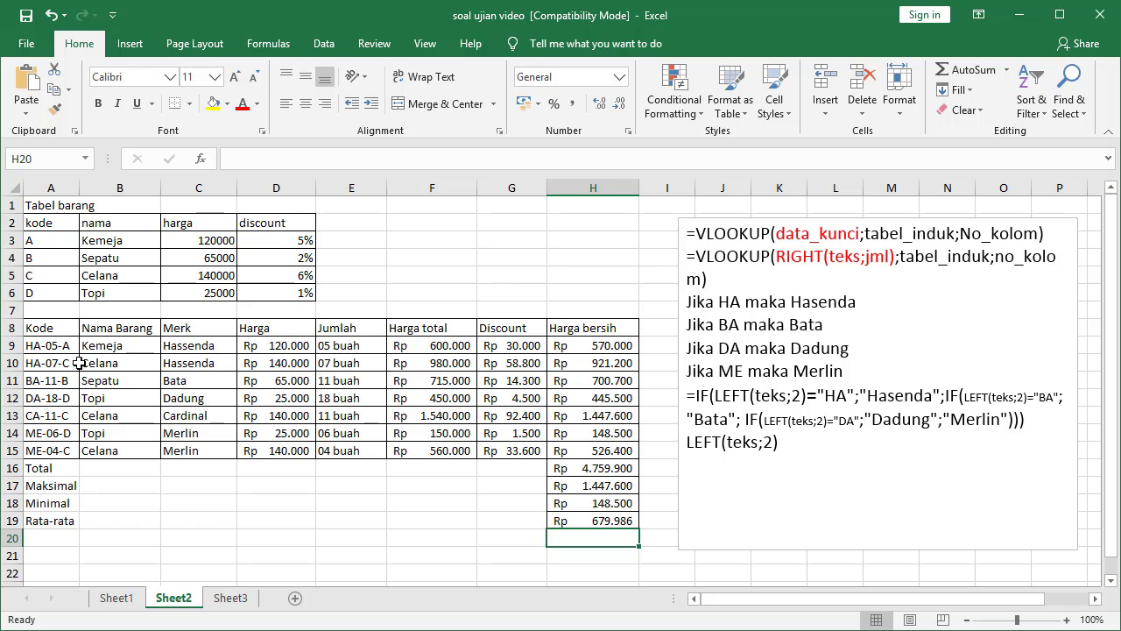
{"action": "left_click_drag", "start_coordinate": [450, 523], "coordinate": [448, 536]}
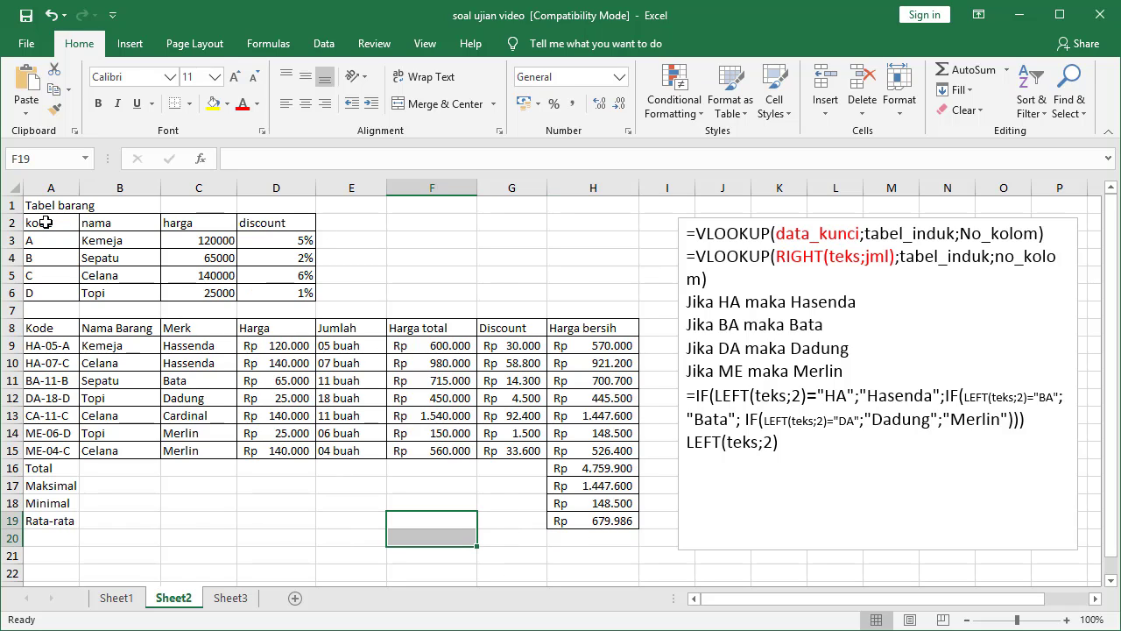
Step: Apply the Bad cell style to the Tabel barang range A2:D6
{"action": "left_click_drag", "start_coordinate": [45, 223], "coordinate": [254, 289]}
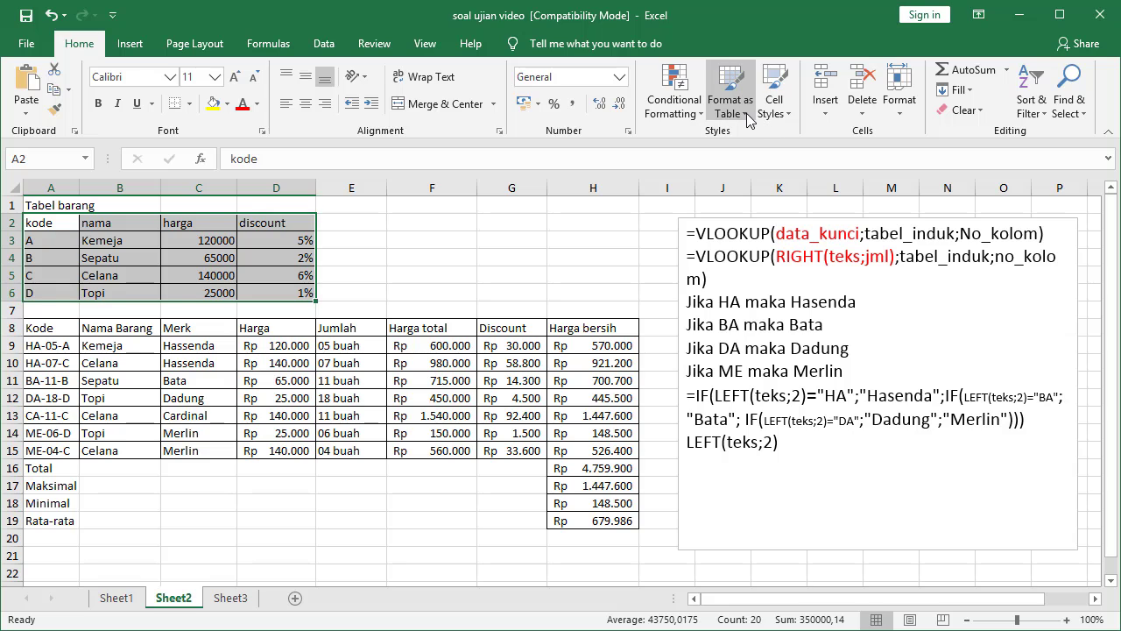
{"action": "left_click", "coordinate": [774, 112]}
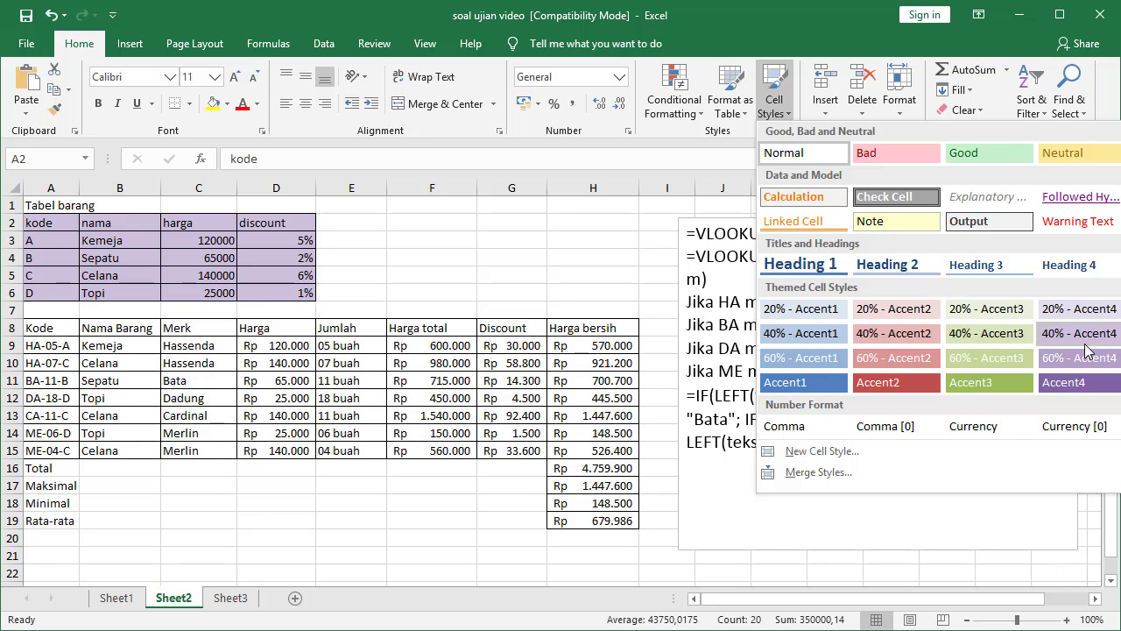
{"action": "left_click", "coordinate": [915, 153]}
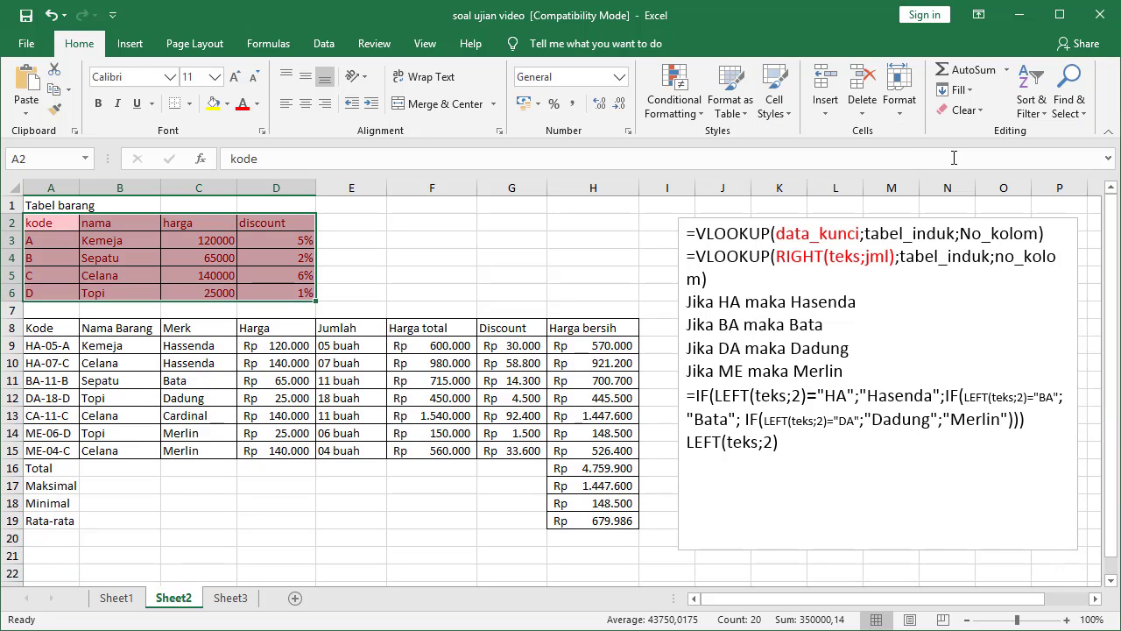
Step: Format A2:D6 as a table with headers, using the blue light style with a solid header row
{"action": "left_click", "coordinate": [778, 112]}
{"action": "left_click", "coordinate": [740, 110]}
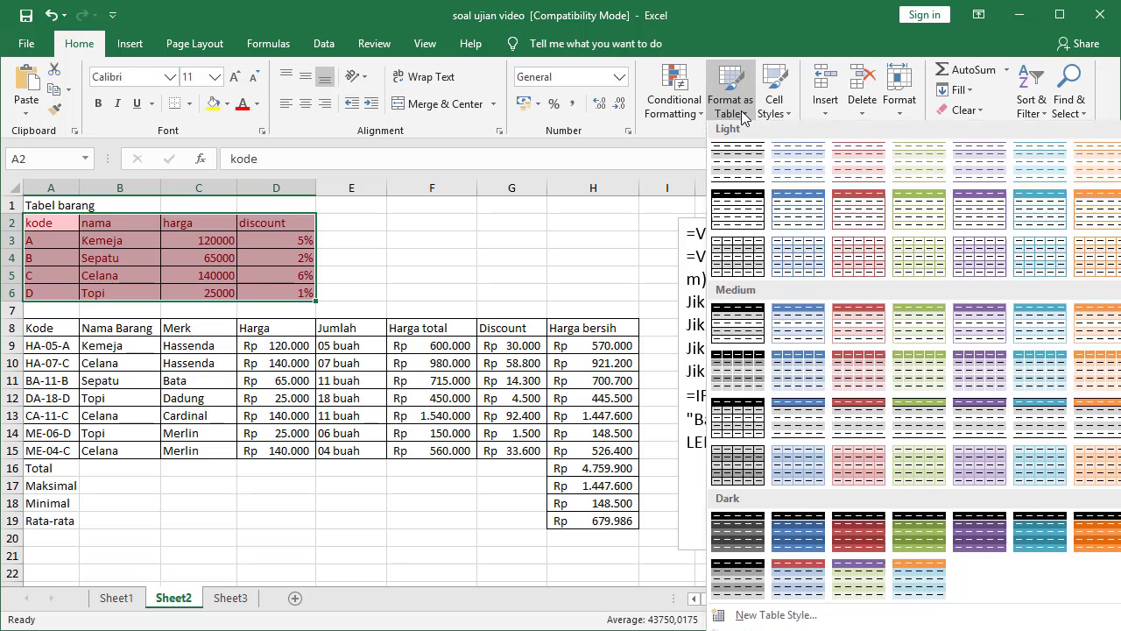
{"action": "left_click", "coordinate": [807, 224]}
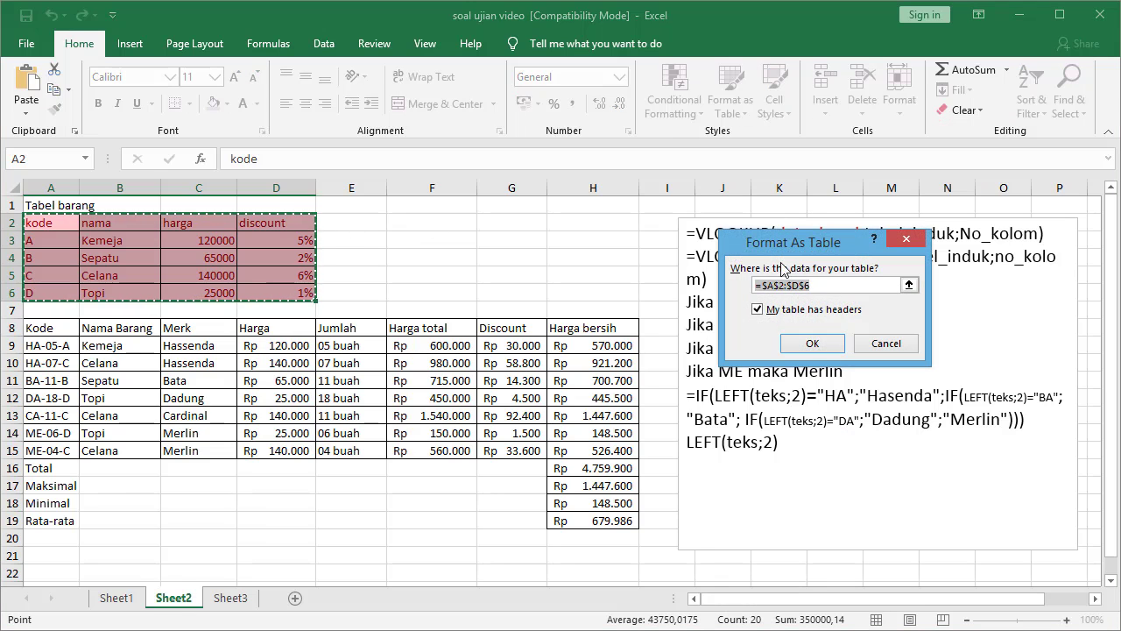
{"action": "left_click", "coordinate": [813, 344]}
{"action": "left_click", "coordinate": [352, 240]}
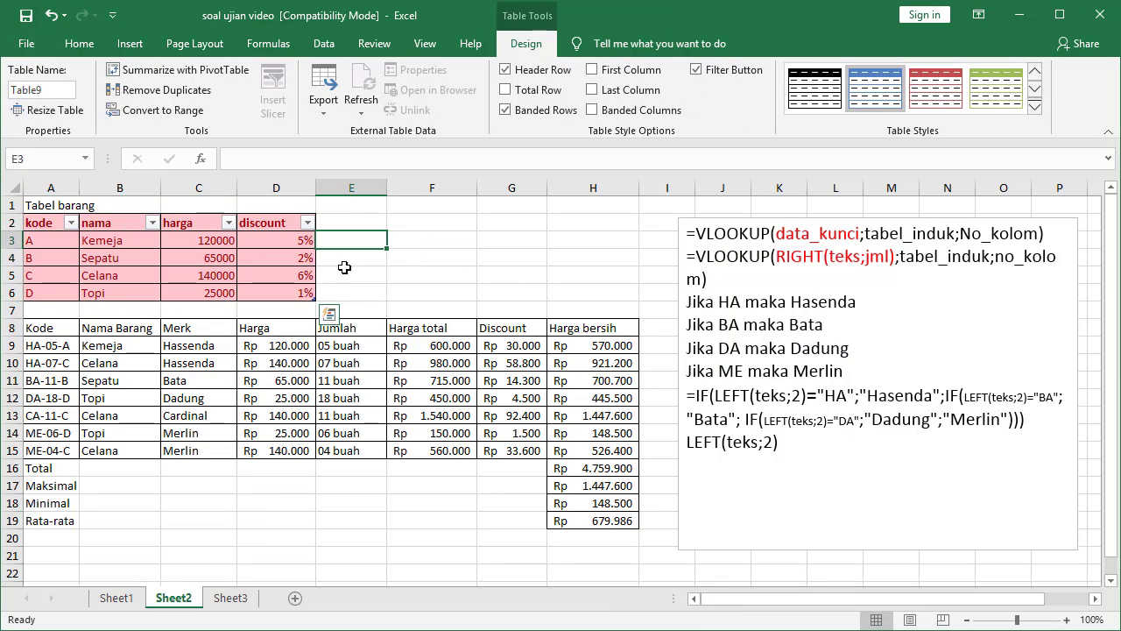
Step: Reset the cells of the Tabel barang table A2:D6 to the Normal cell style
{"action": "left_click", "coordinate": [199, 240]}
{"action": "left_click_drag", "start_coordinate": [46, 212], "coordinate": [265, 289]}
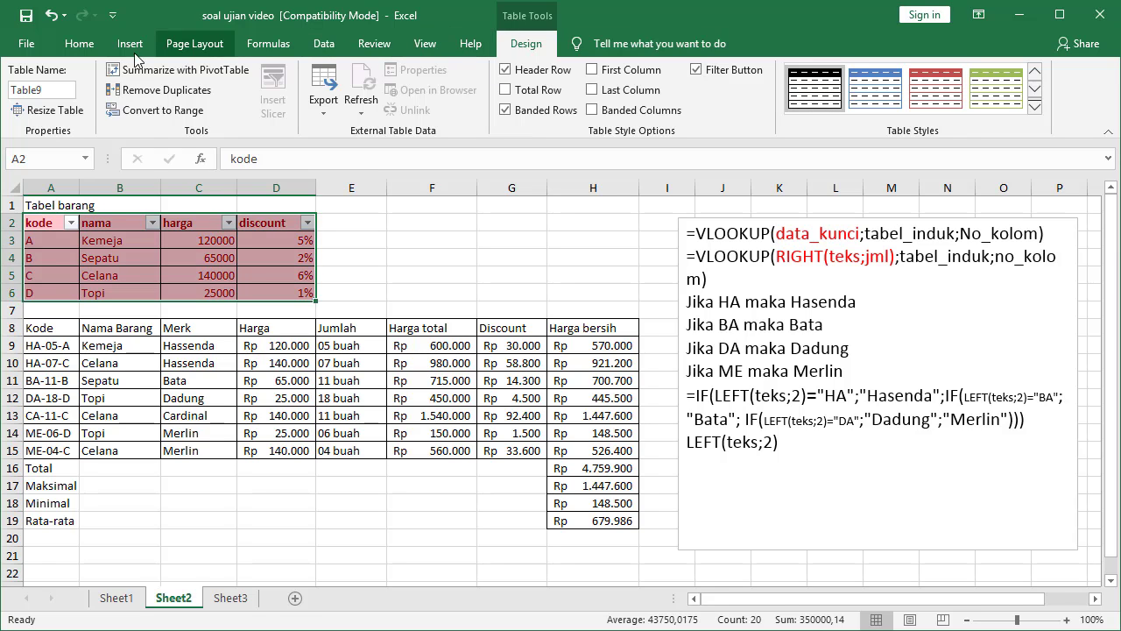
{"action": "left_click", "coordinate": [79, 44]}
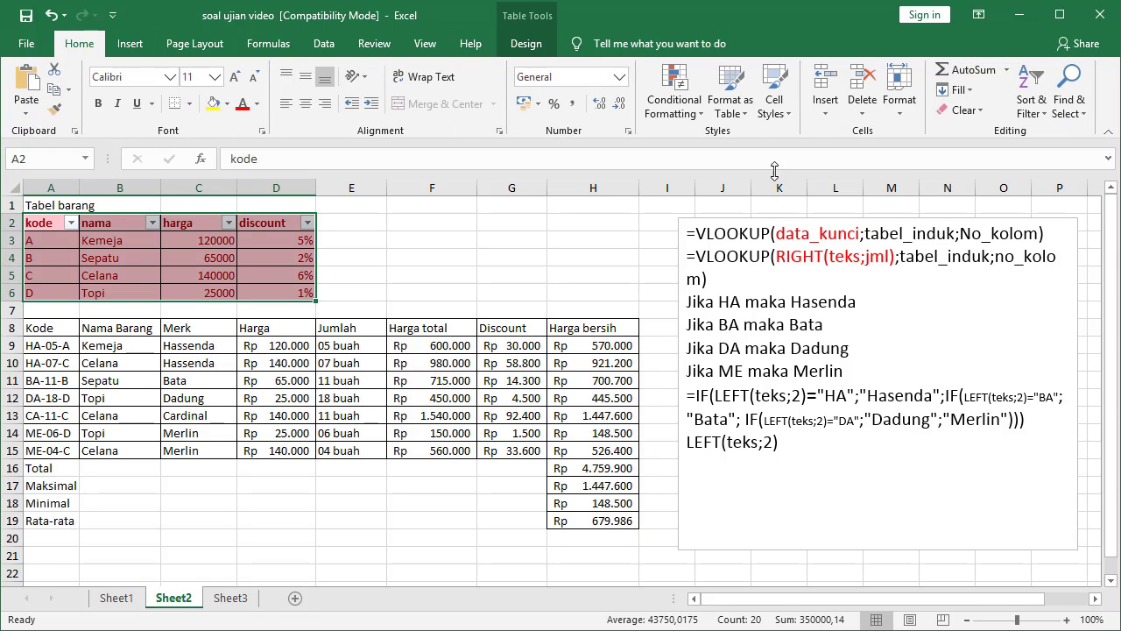
{"action": "left_click", "coordinate": [775, 107]}
{"action": "left_click", "coordinate": [816, 160]}
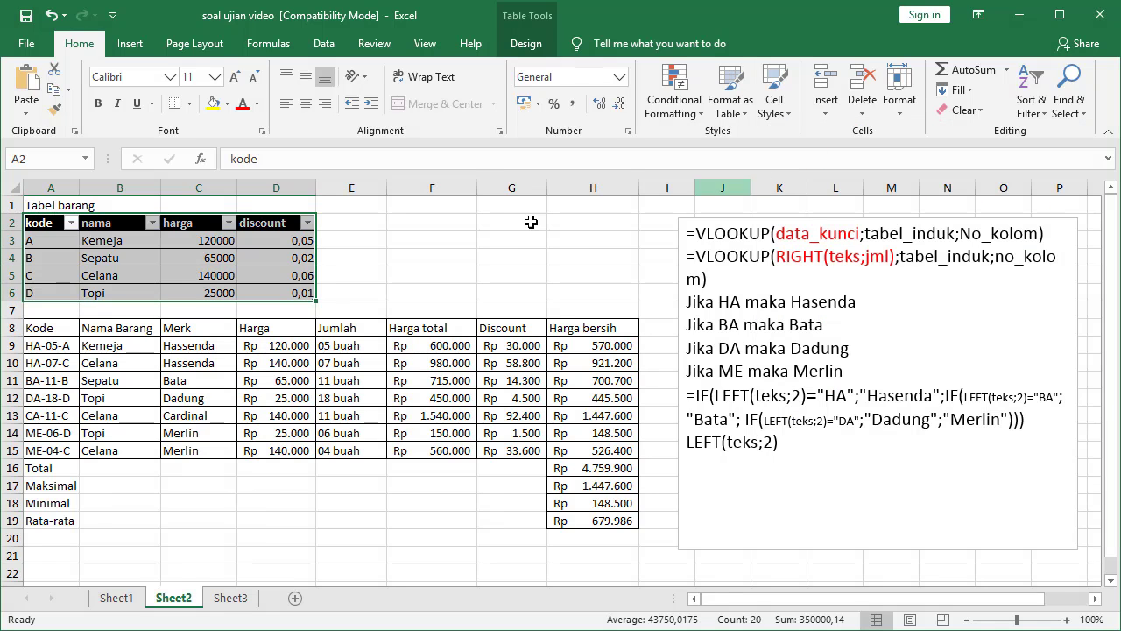
Step: Change the Tabel barang table's style to the blue light one with a solid header row
{"action": "left_click", "coordinate": [393, 256]}
{"action": "left_click_drag", "start_coordinate": [49, 213], "coordinate": [302, 296]}
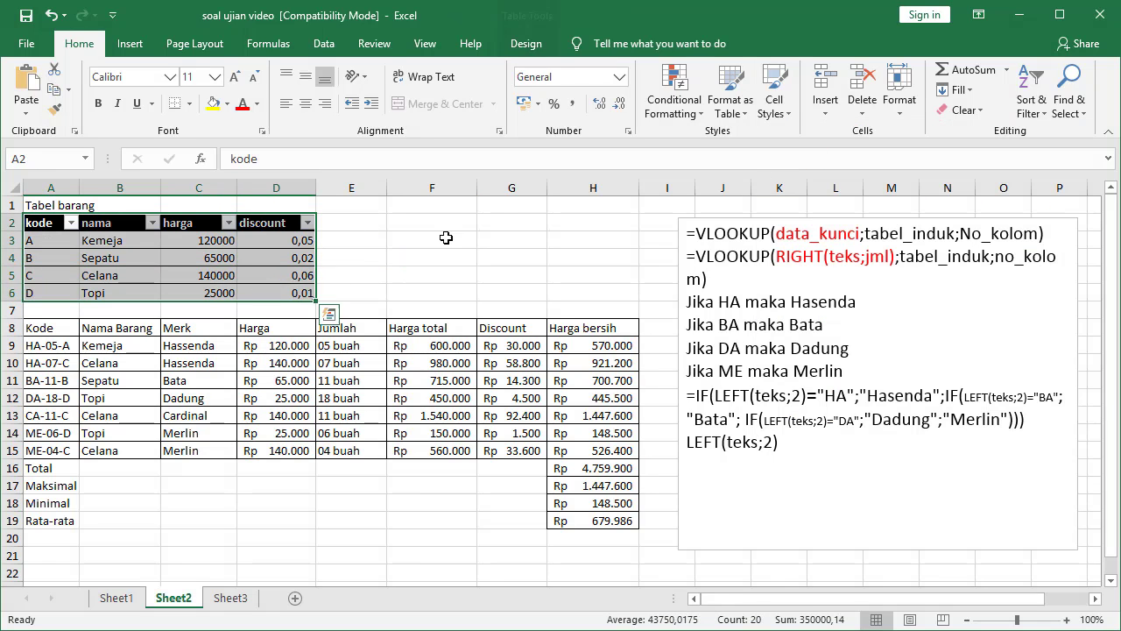
{"action": "left_click", "coordinate": [743, 117]}
{"action": "left_click", "coordinate": [430, 255]}
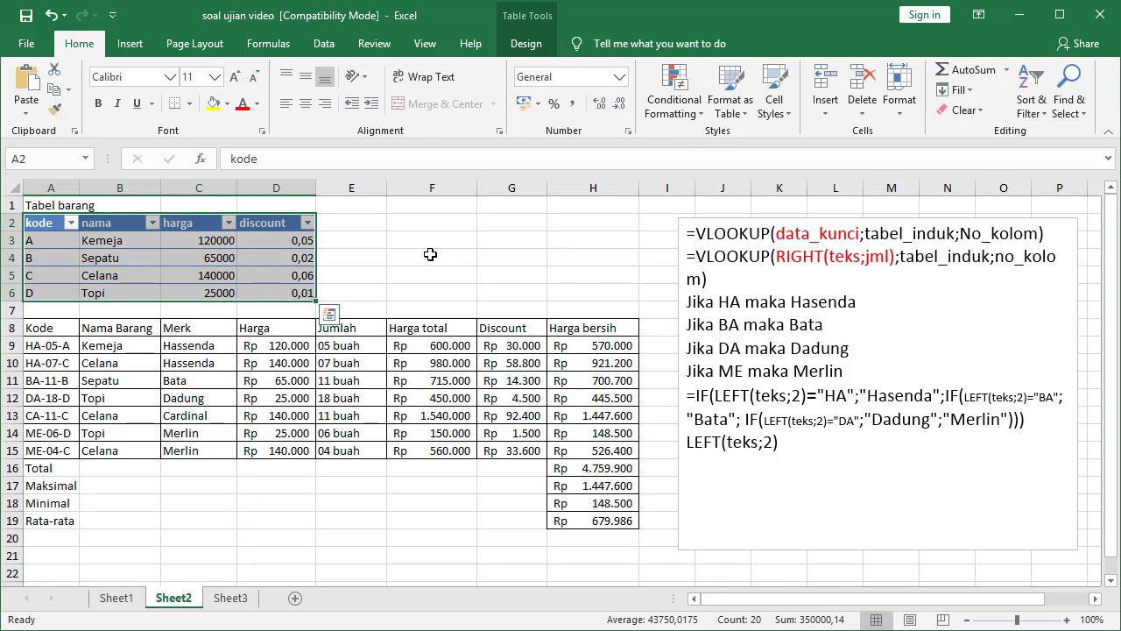
{"action": "left_click", "coordinate": [430, 255]}
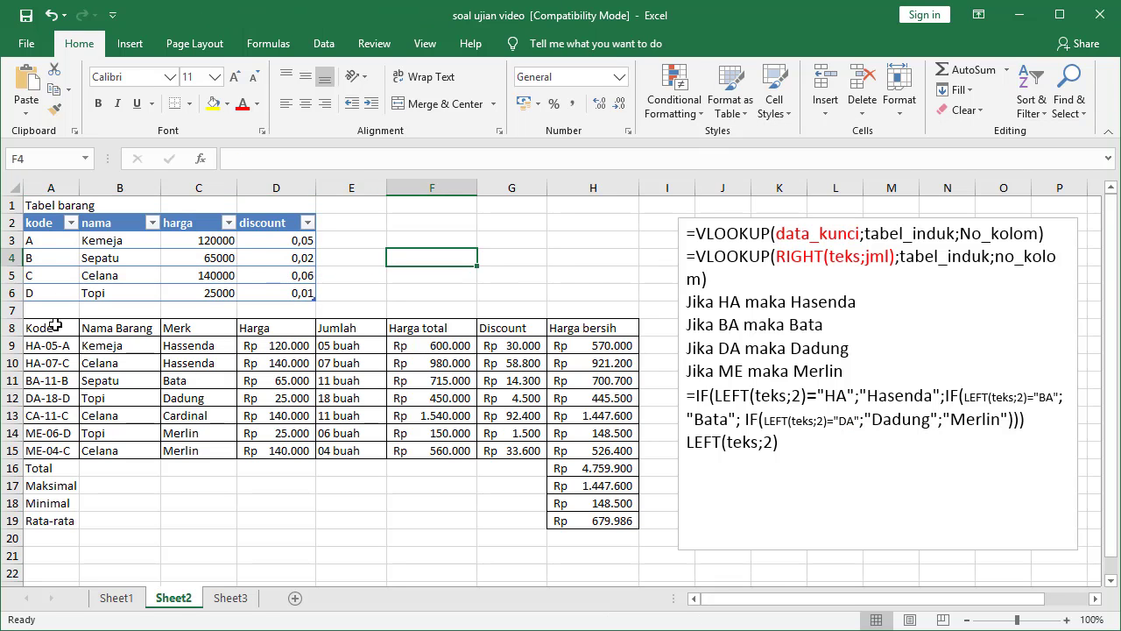
Step: Format the sales range A8:H19 as a table with headers, using a green medium table style
{"action": "left_click_drag", "start_coordinate": [54, 326], "coordinate": [605, 521]}
{"action": "left_click", "coordinate": [740, 113]}
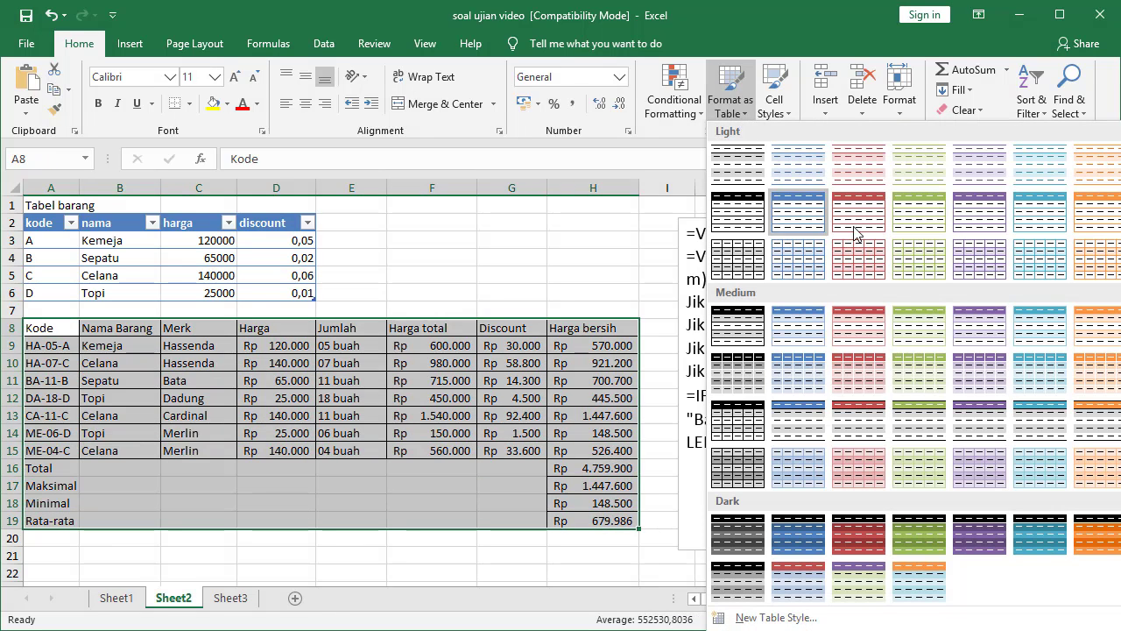
{"action": "left_click", "coordinate": [927, 341]}
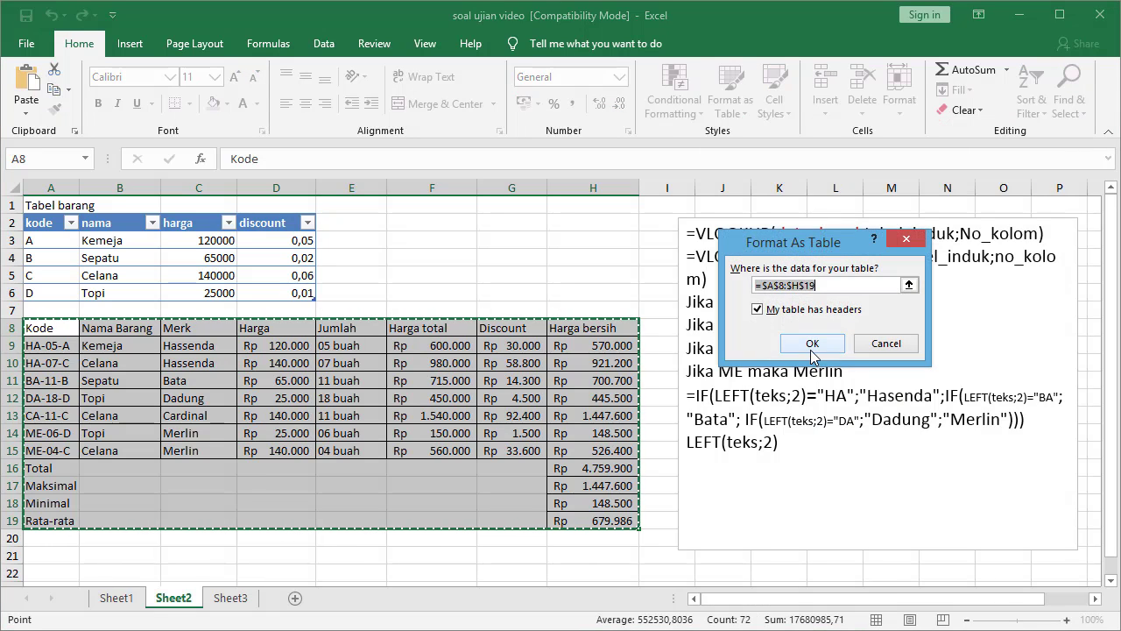
{"action": "left_click", "coordinate": [812, 345]}
{"action": "left_click", "coordinate": [520, 275]}
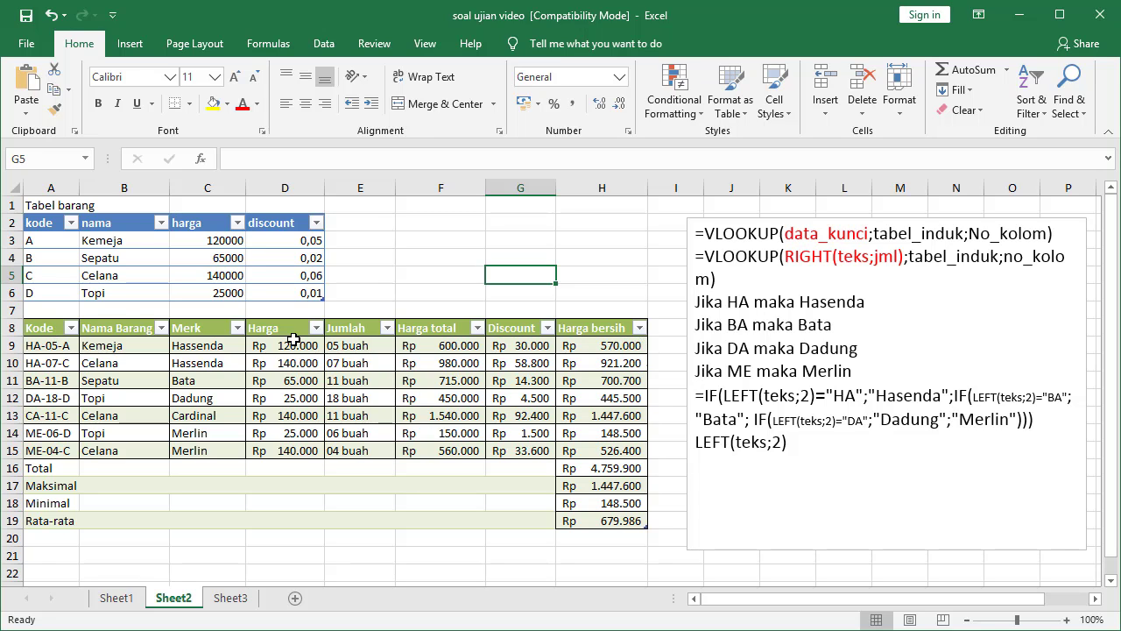
Step: Turn off the header filter buttons on both the sales table and the Tabel barang table
{"action": "left_click_drag", "start_coordinate": [46, 326], "coordinate": [576, 523]}
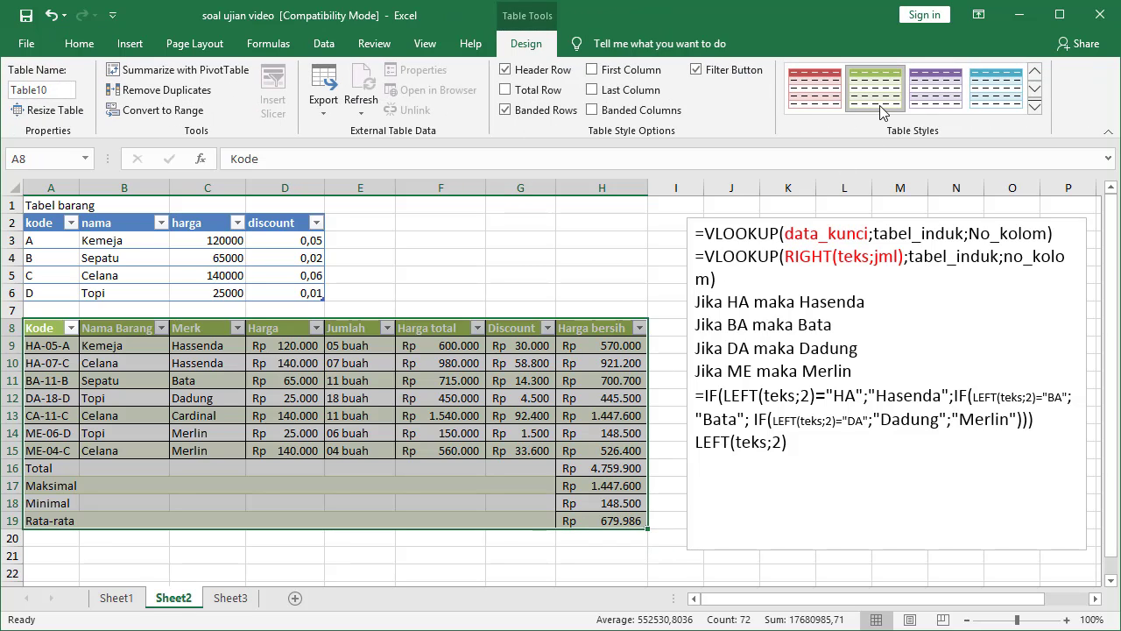
{"action": "left_click", "coordinate": [697, 70]}
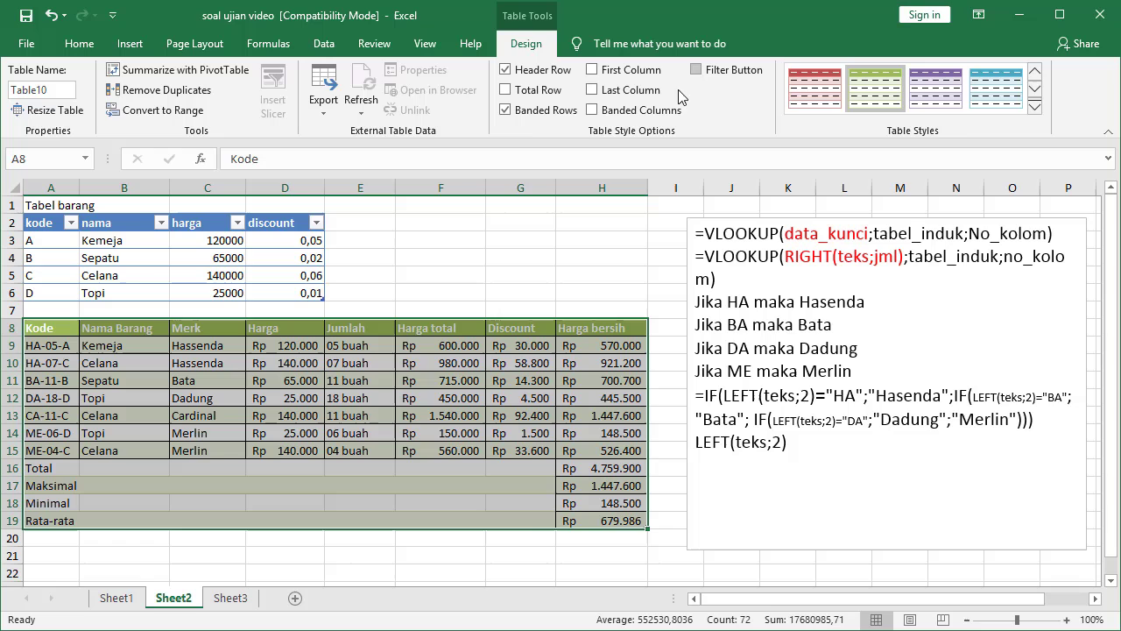
{"action": "left_click", "coordinate": [56, 228]}
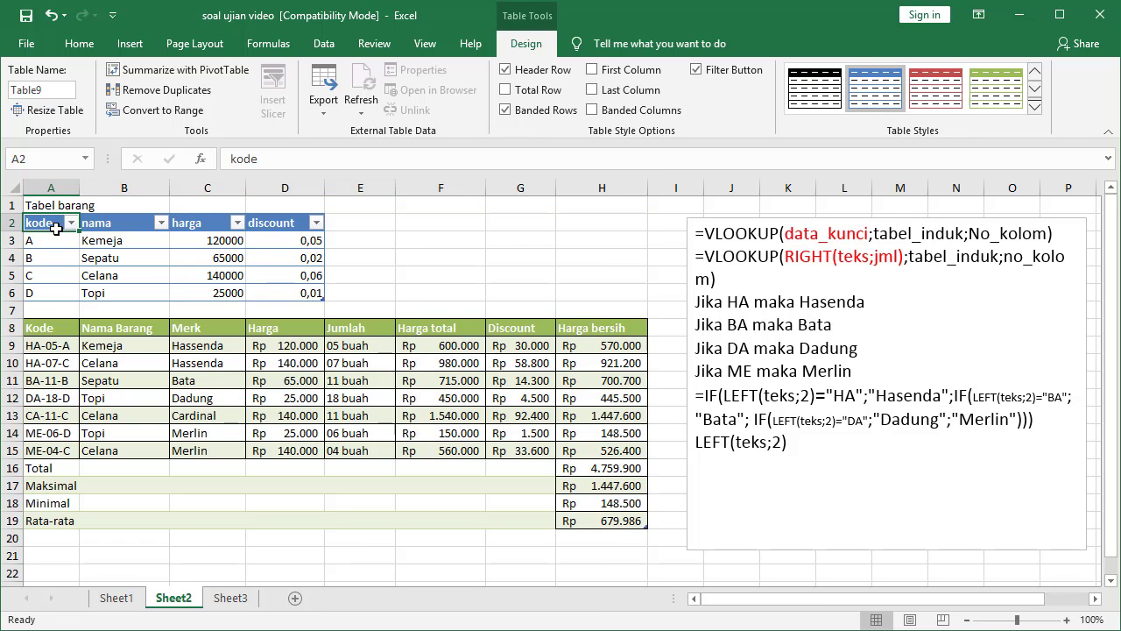
{"action": "left_click", "coordinate": [697, 70]}
{"action": "left_click", "coordinate": [528, 254]}
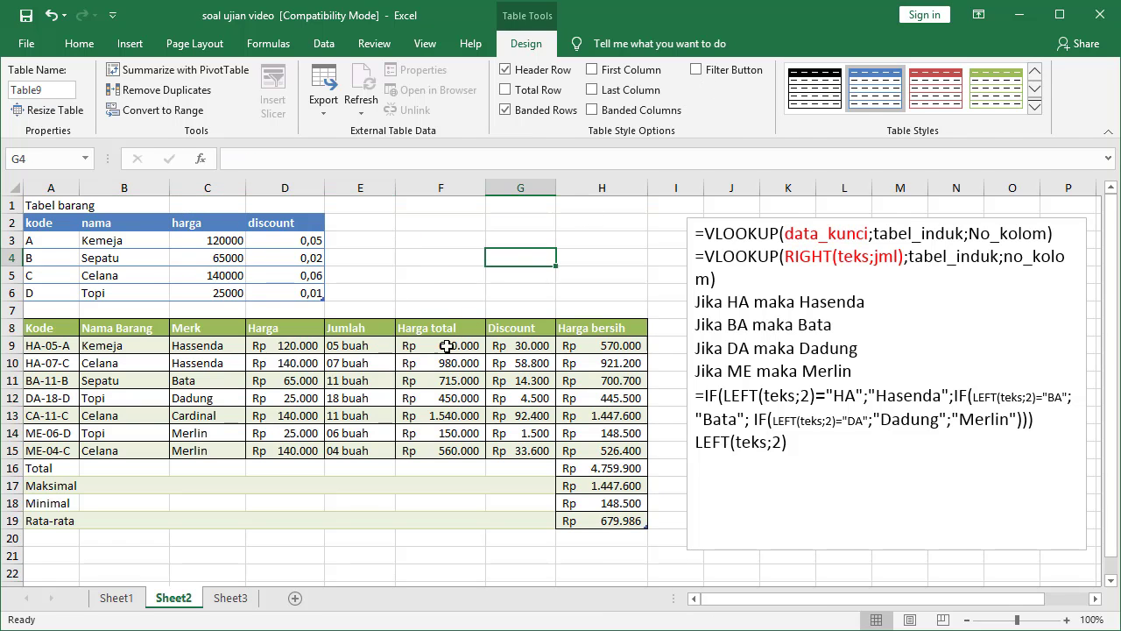
{"action": "left_click", "coordinate": [662, 571]}
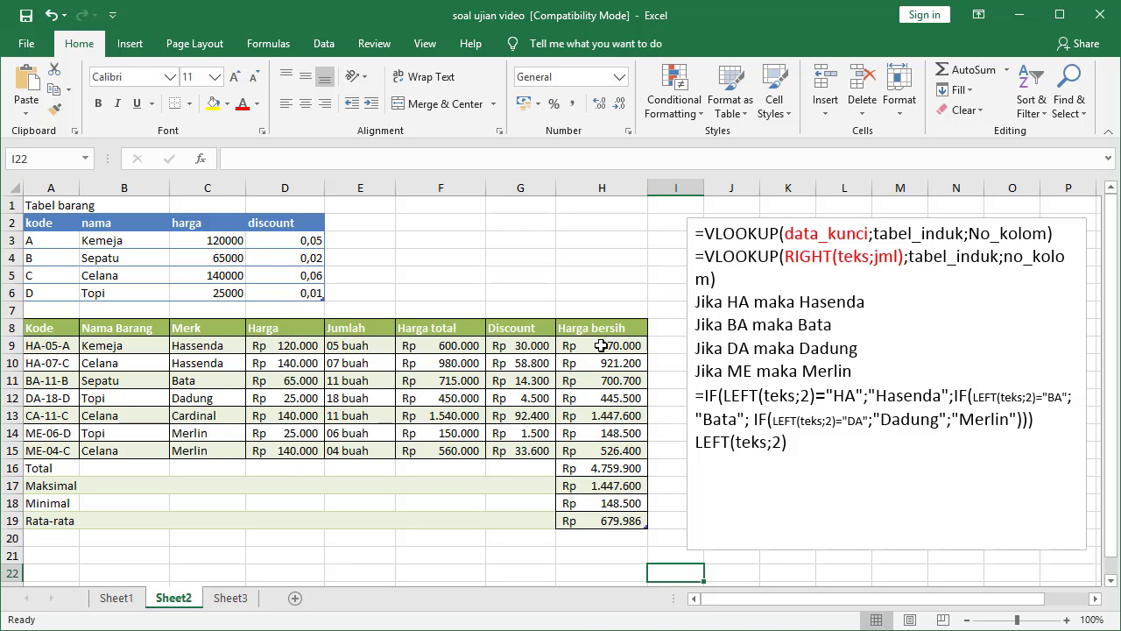
Step: Make the Harga bersih values in H9:H19 bold
{"action": "left_click_drag", "start_coordinate": [600, 345], "coordinate": [602, 520]}
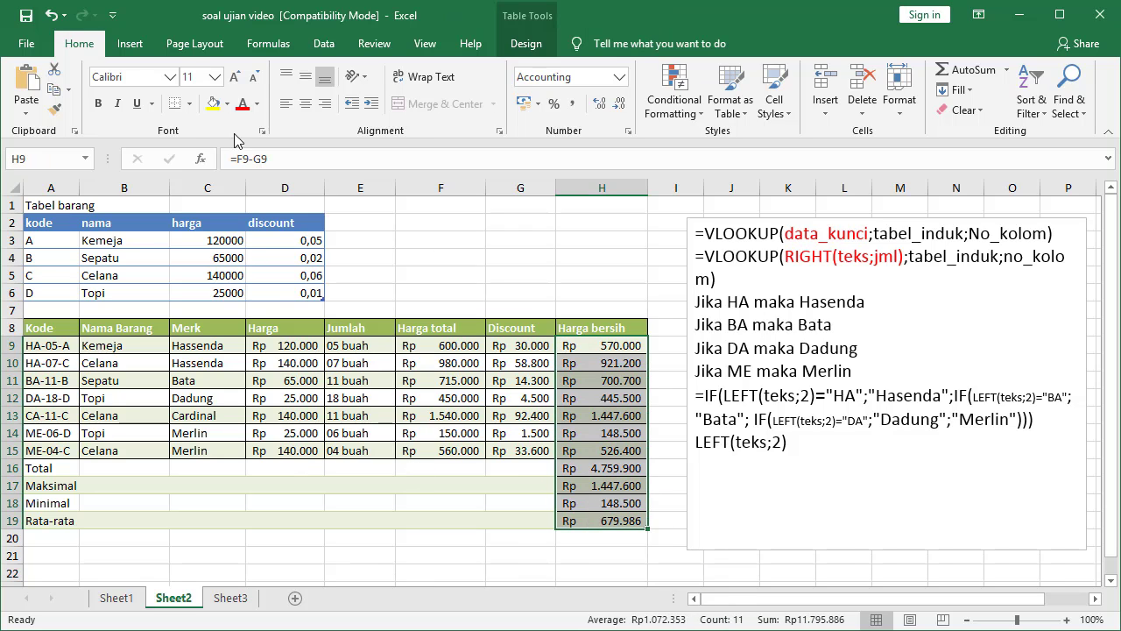
{"action": "left_click", "coordinate": [98, 104]}
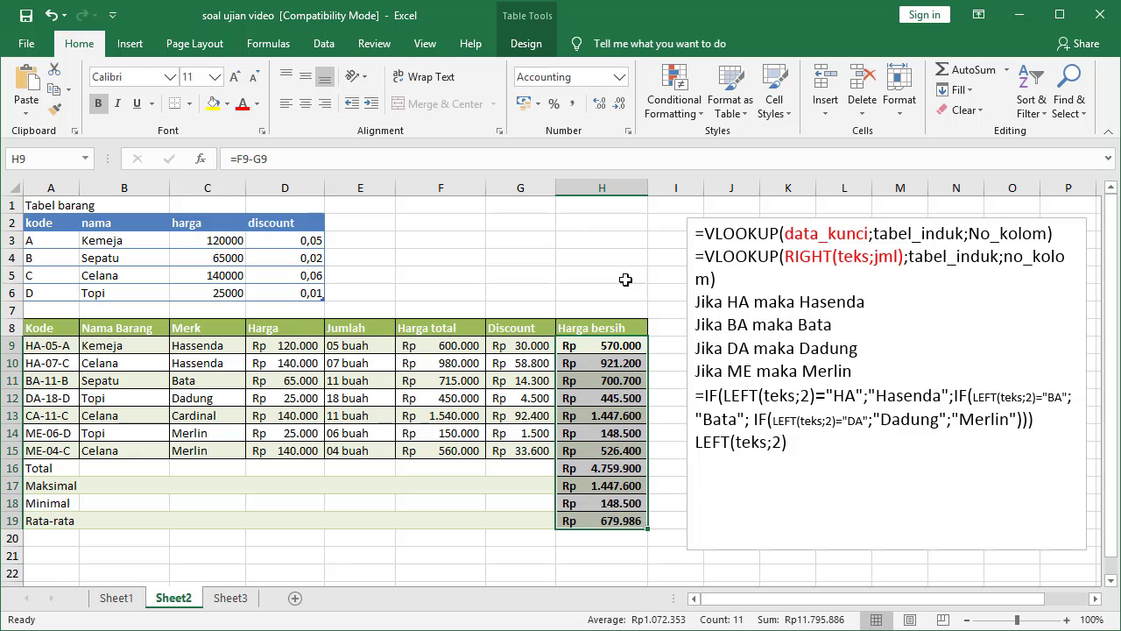
{"action": "left_click", "coordinate": [580, 258]}
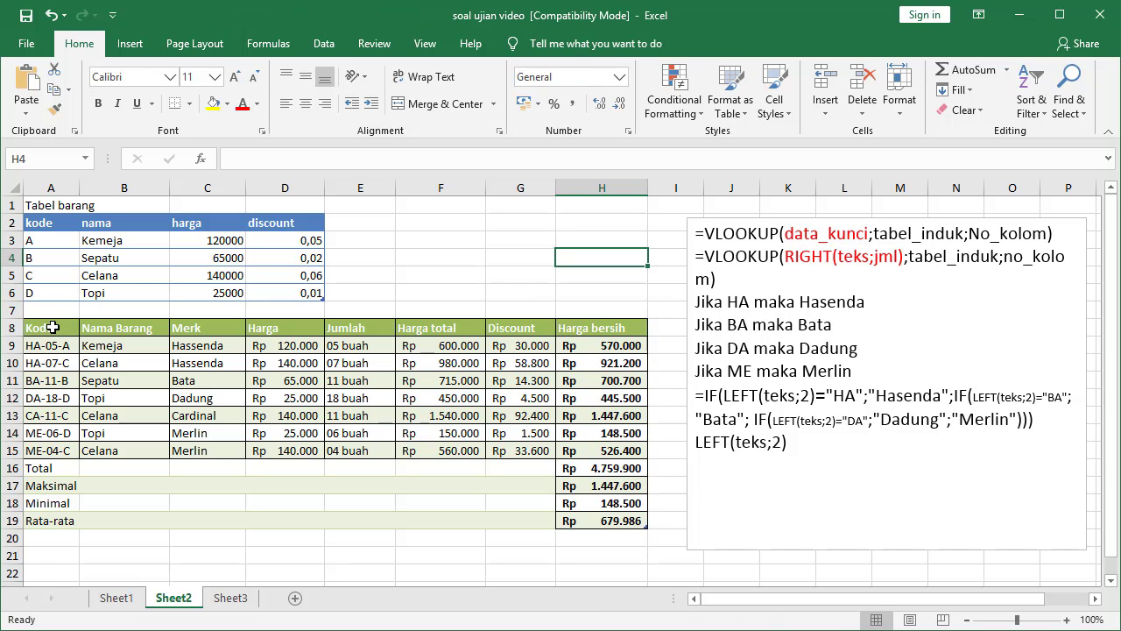
{"action": "left_click_drag", "start_coordinate": [53, 327], "coordinate": [613, 329]}
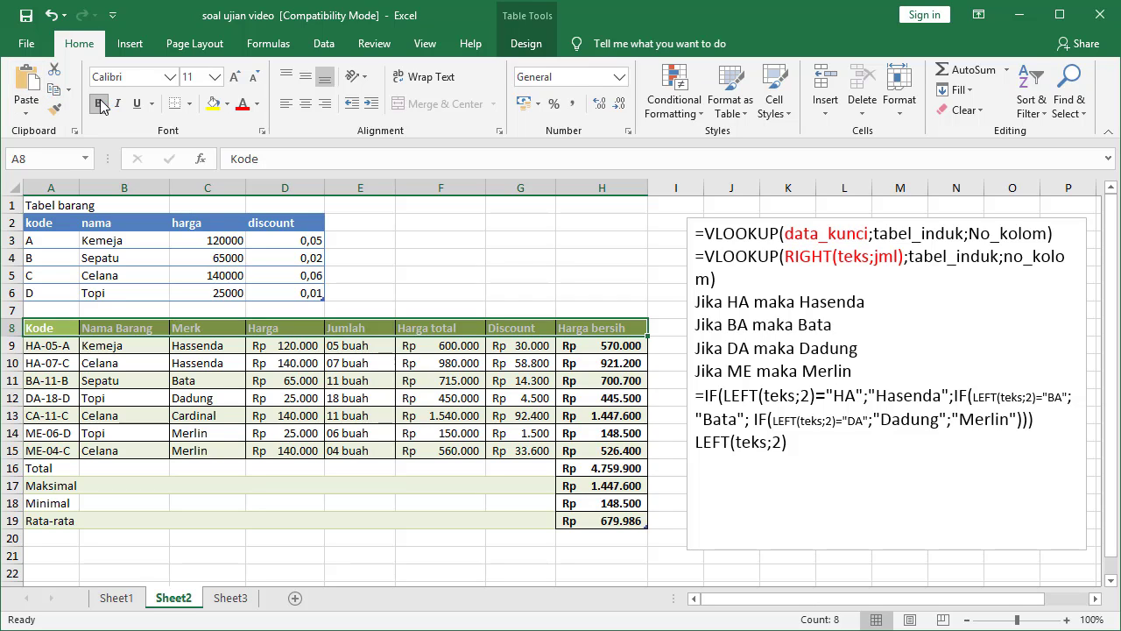
{"action": "left_click", "coordinate": [441, 275]}
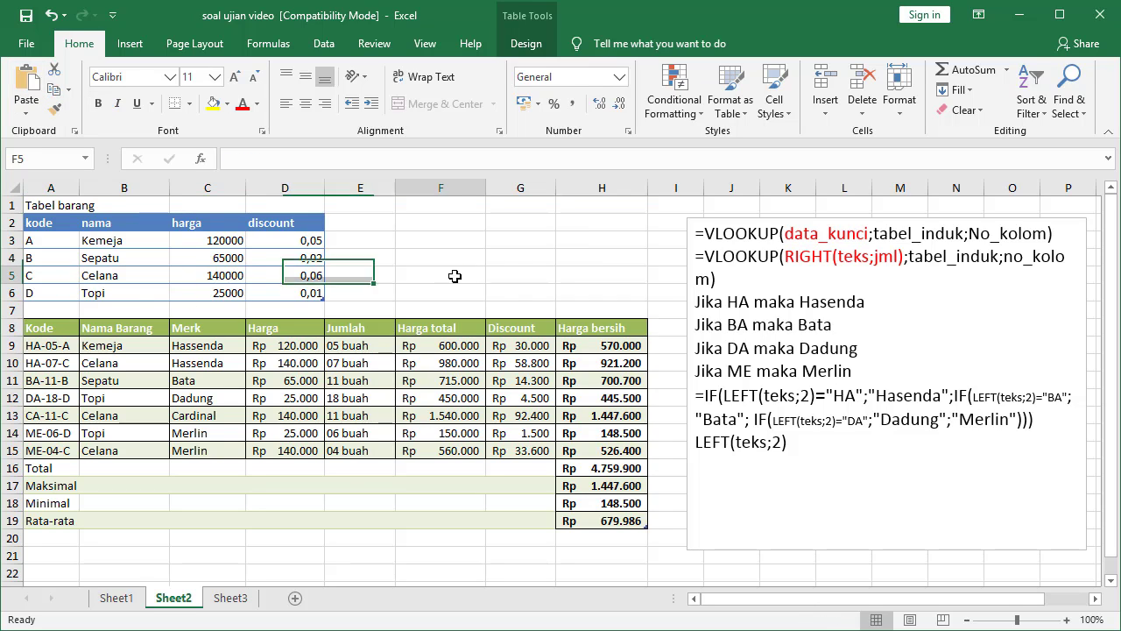
{"action": "left_click", "coordinate": [513, 552]}
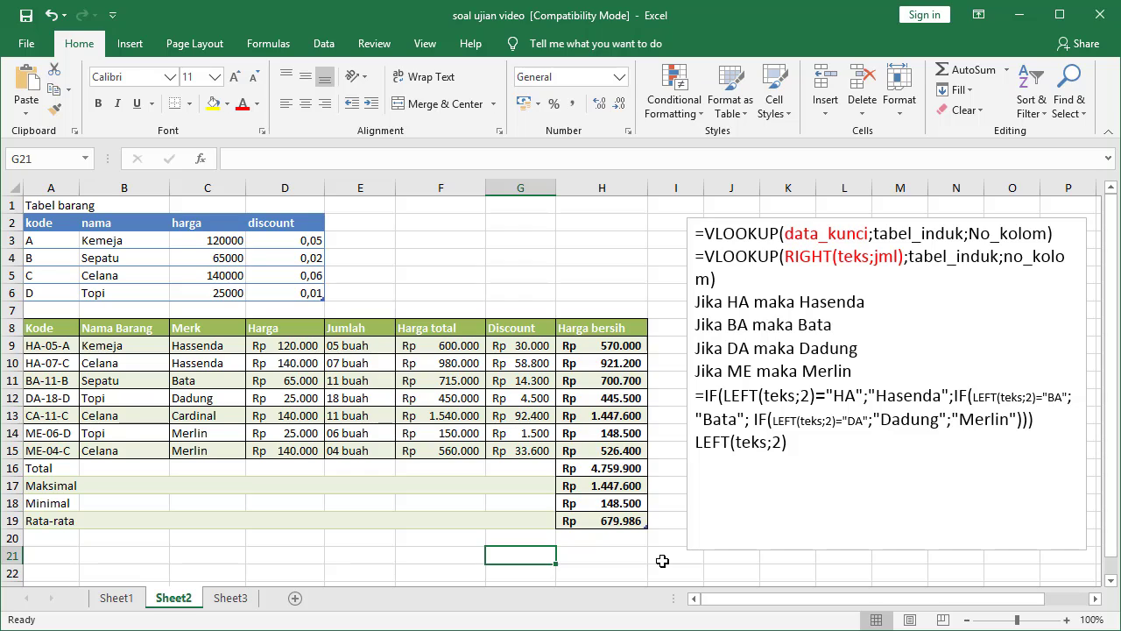